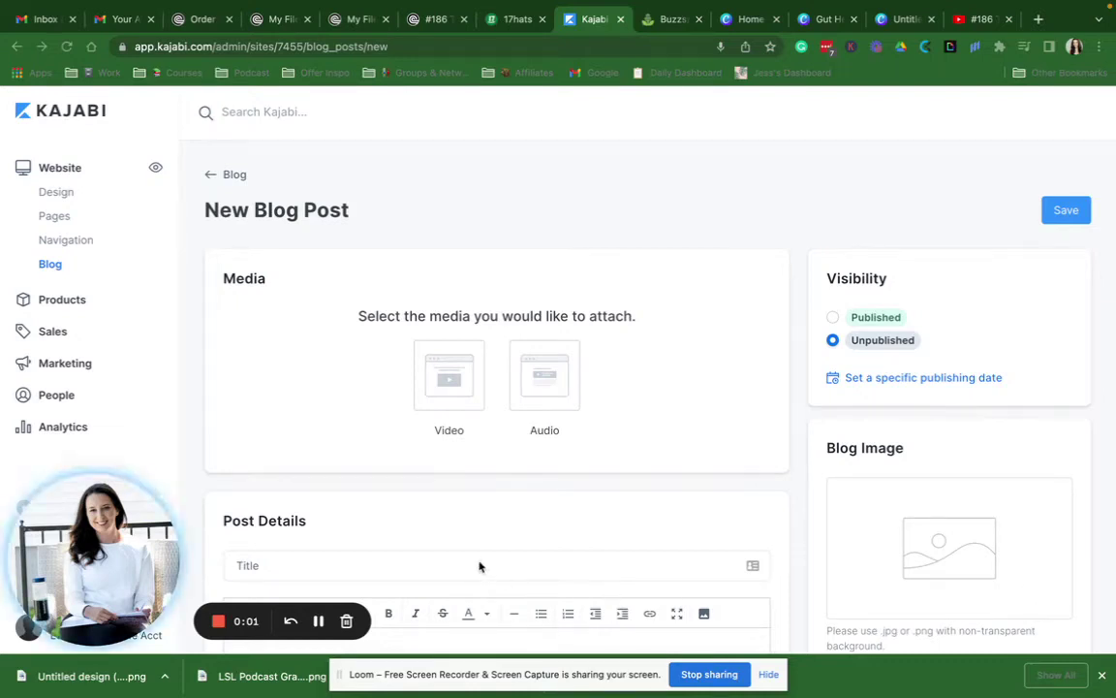
Close the browser's downloads bar and hide the screen-sharing notice over the new blog post page
click(1102, 681)
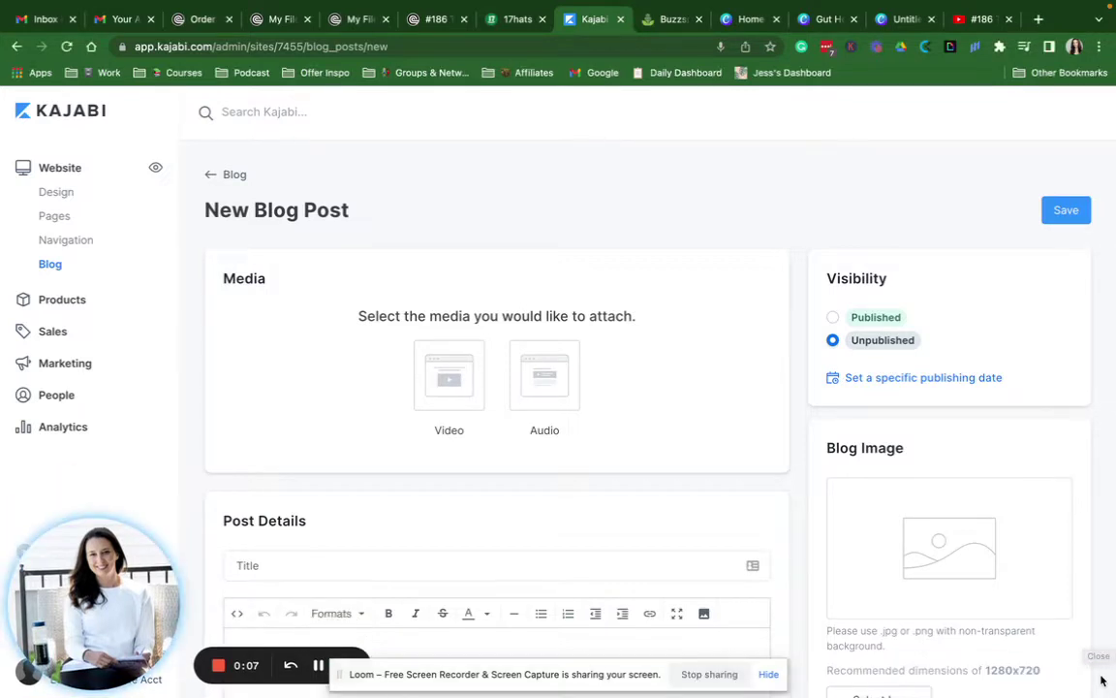
right_click(903, 683)
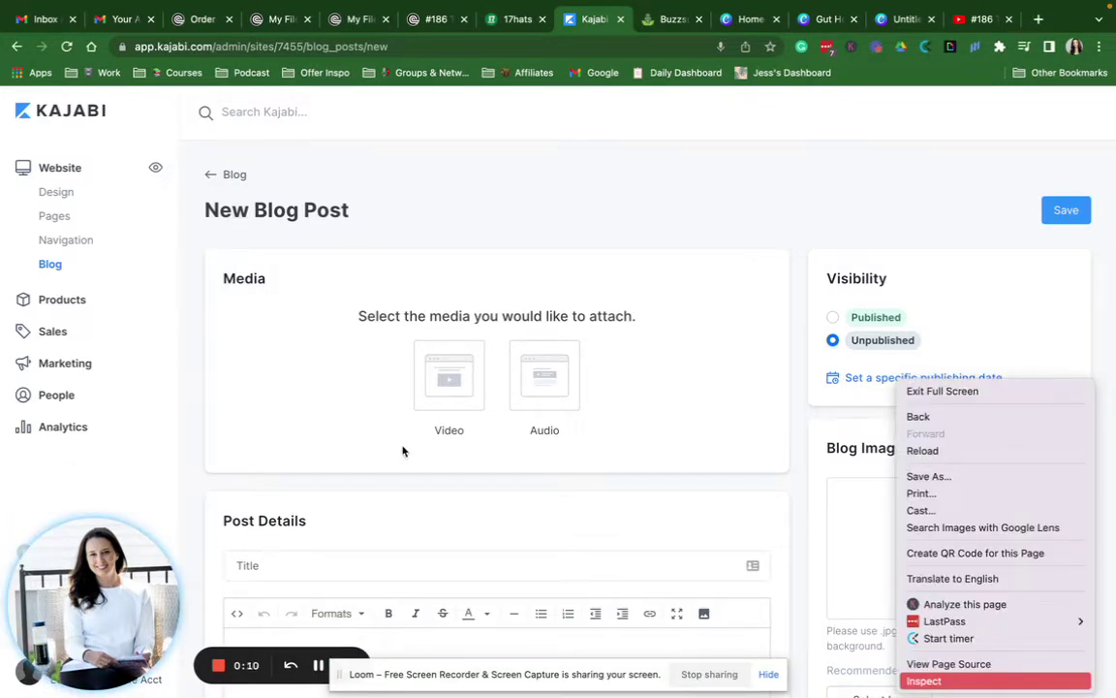
click(381, 498)
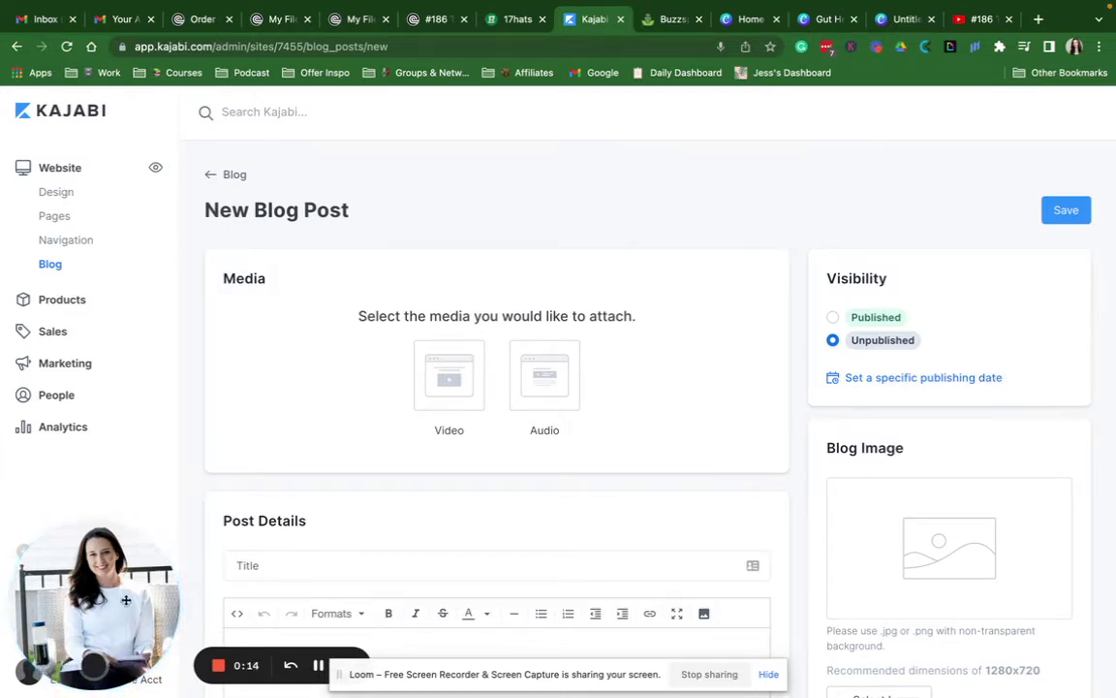
mouse_move(94, 669)
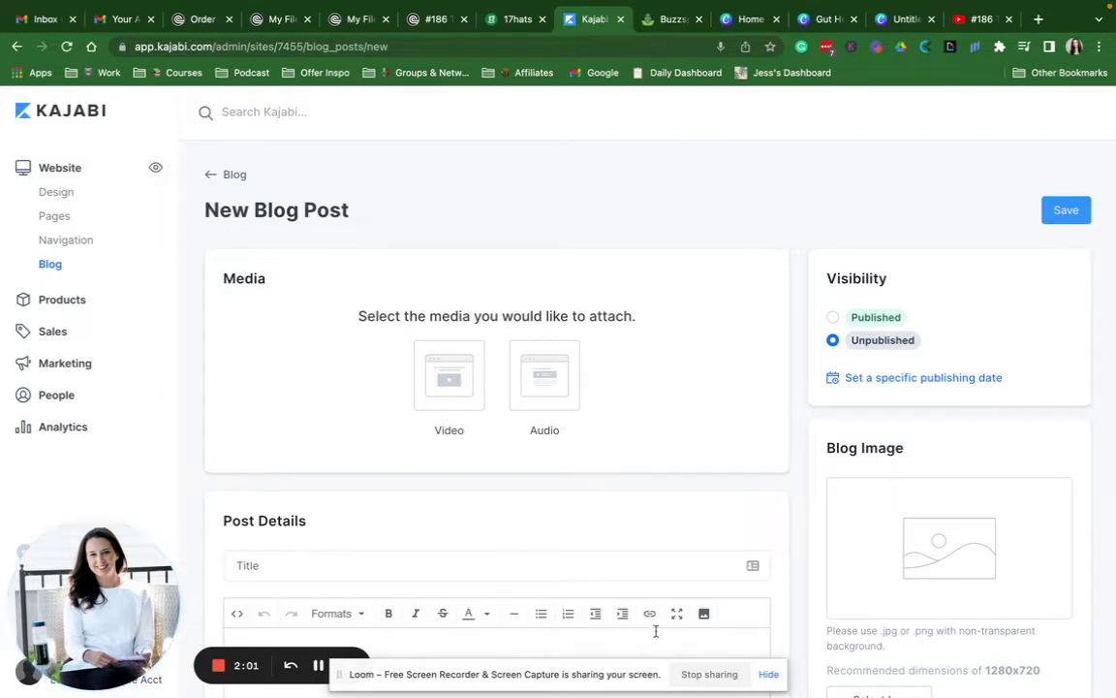
scroll(665, 530, down, 2)
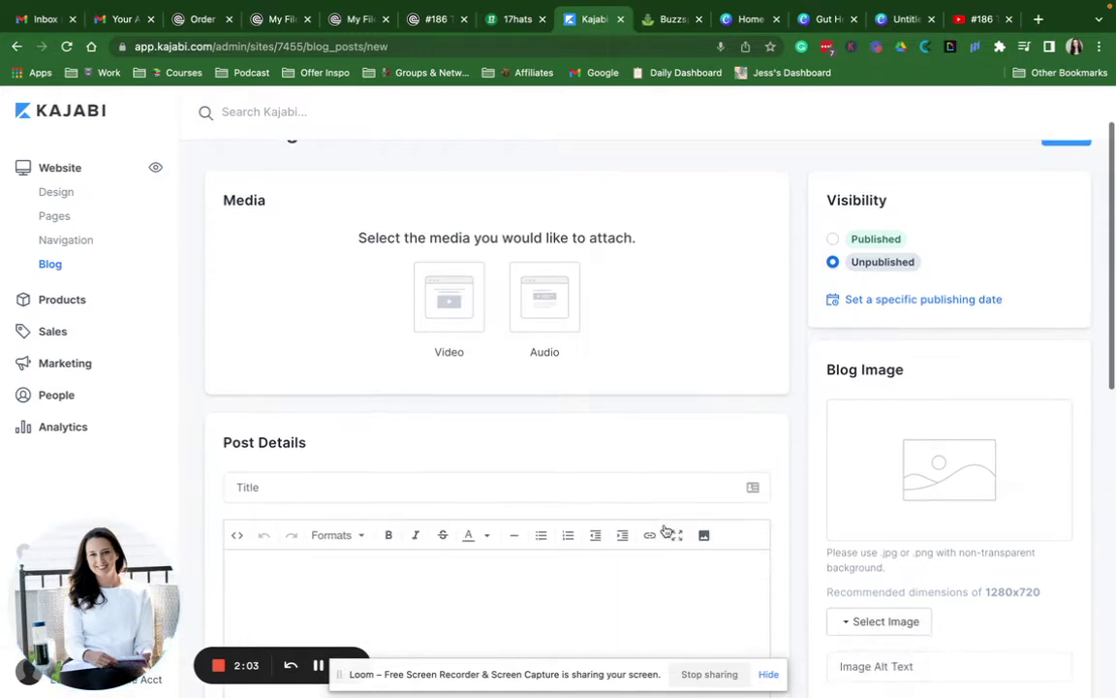
scroll(666, 531, up, 1)
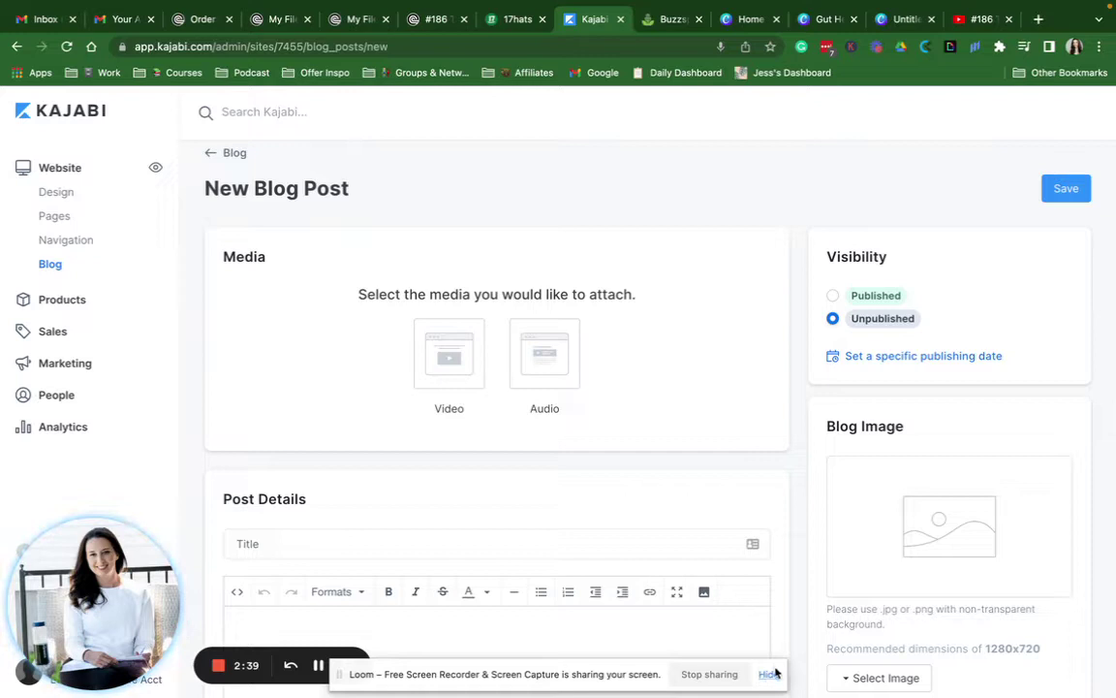
click(768, 675)
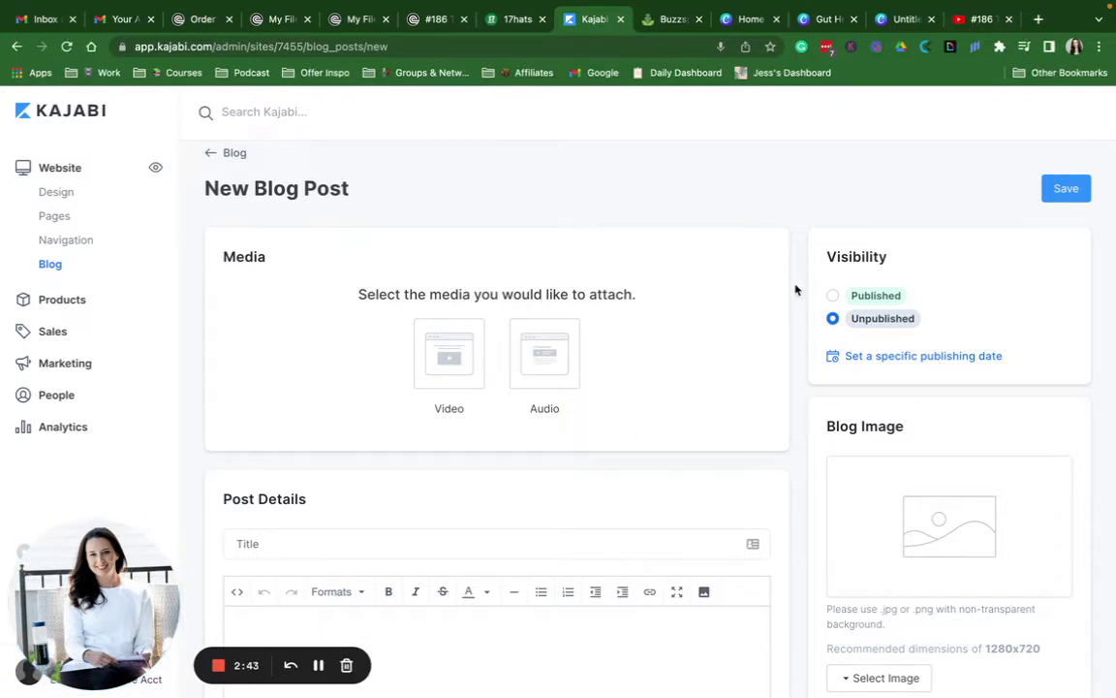
Look through the New Blog Post form, from the media and post details to the SEO, sharing and tag fields
scroll(524, 381, down, 1)
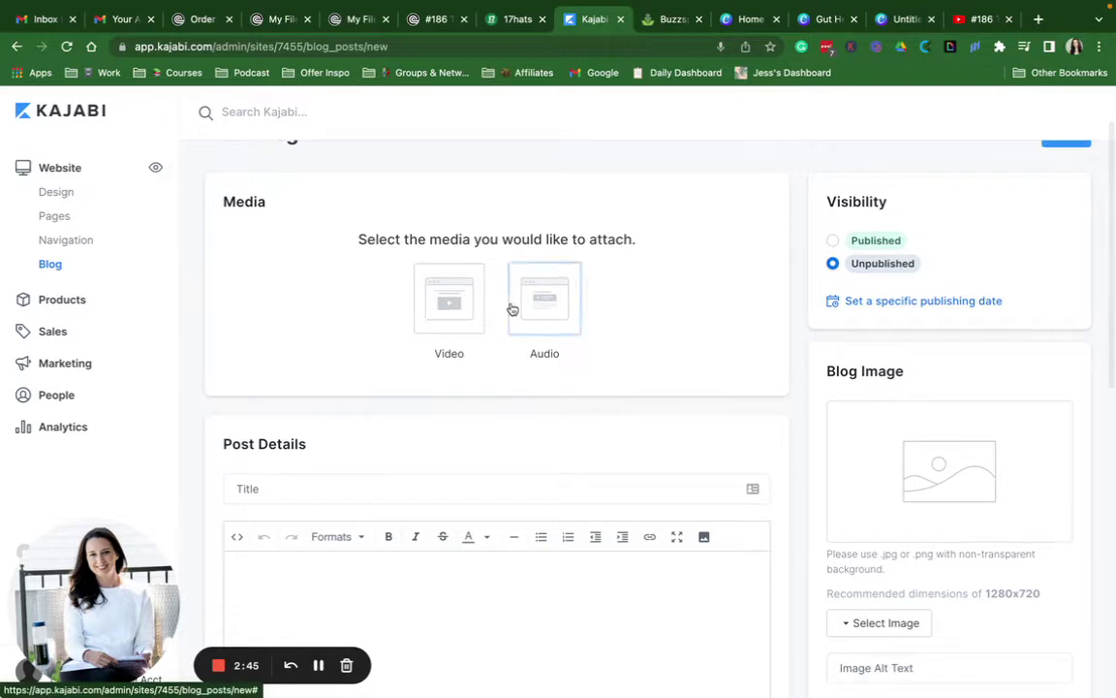
scroll(476, 446, down, 5)
scroll(447, 485, down, 6)
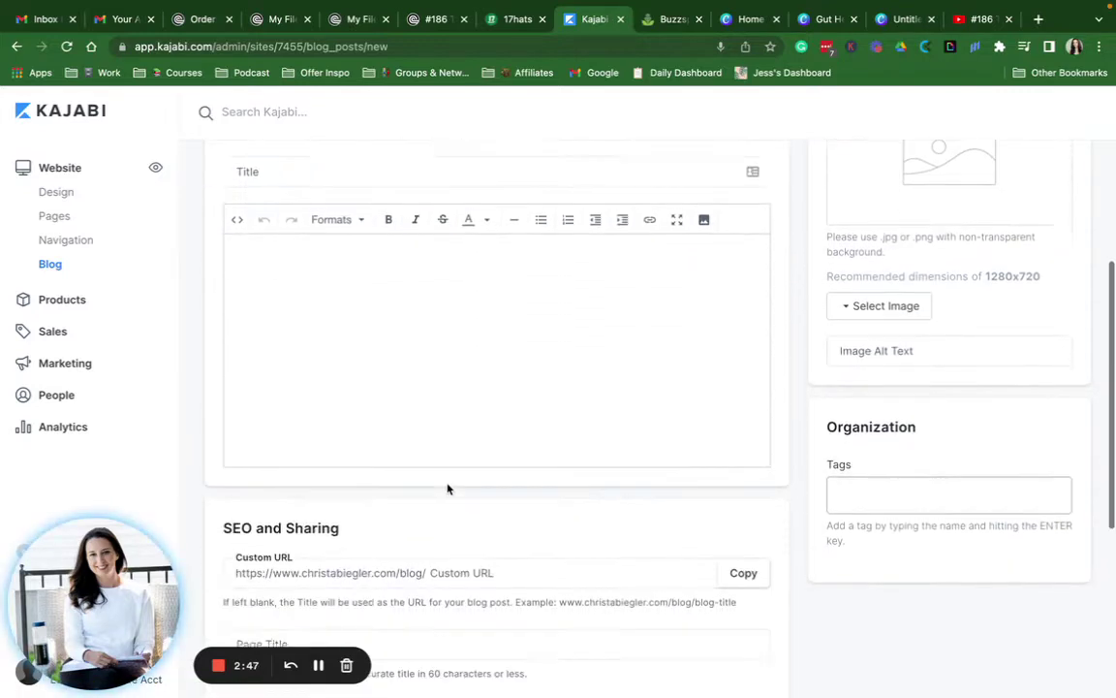
scroll(446, 483, up, 12)
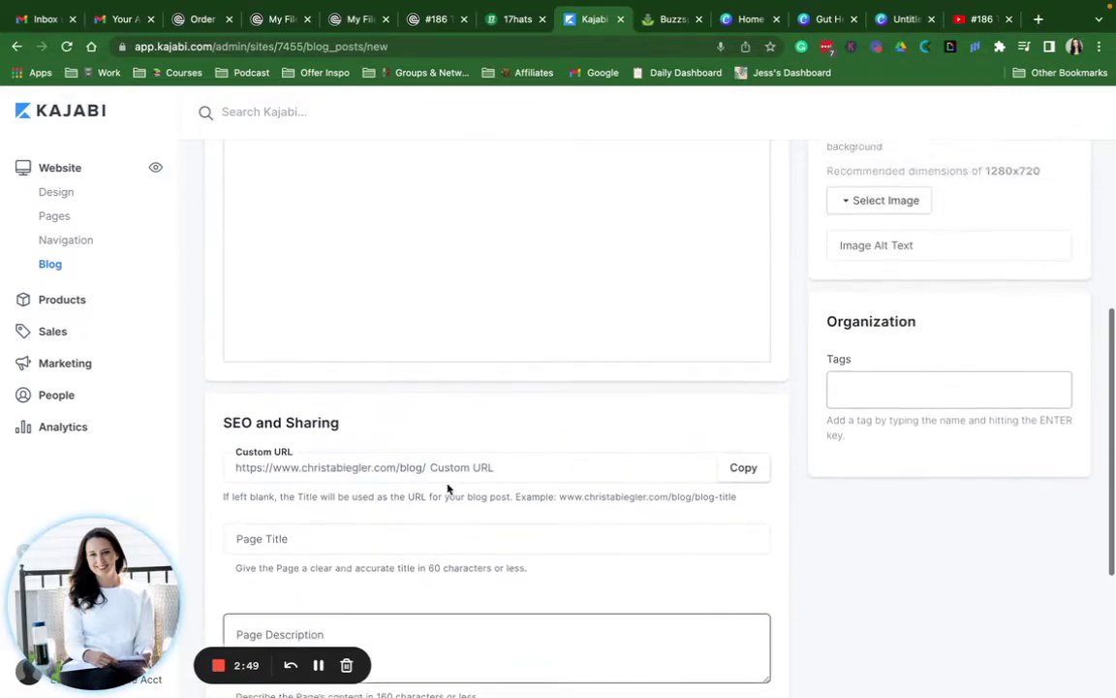
scroll(1053, 459, down, 10)
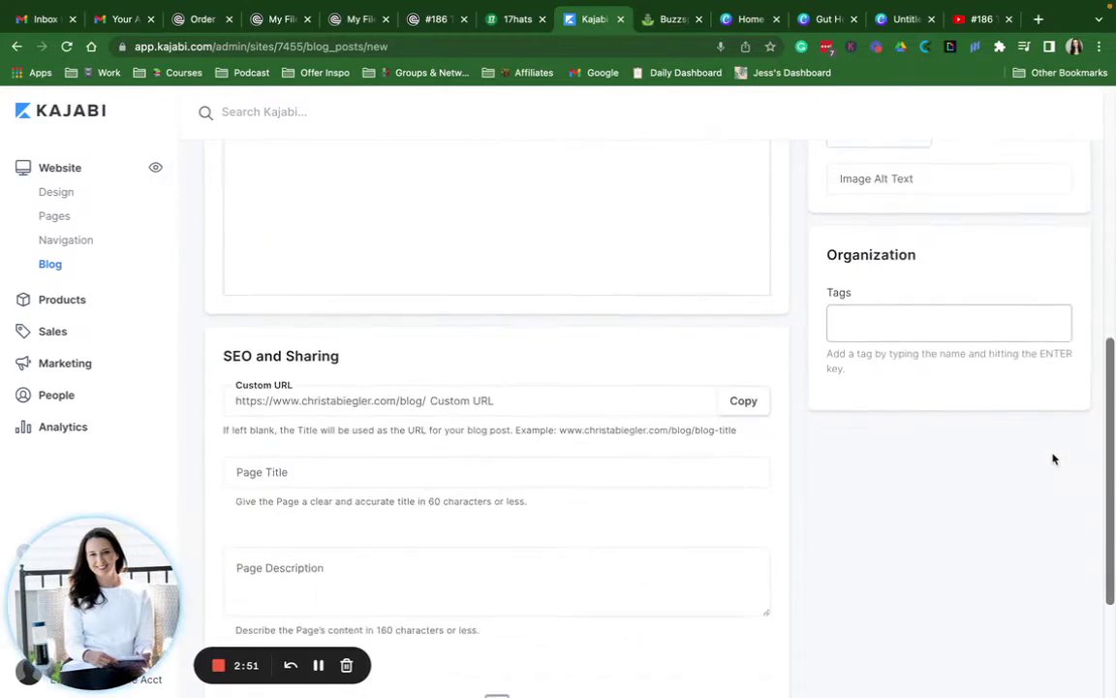
scroll(1054, 458, up, 11)
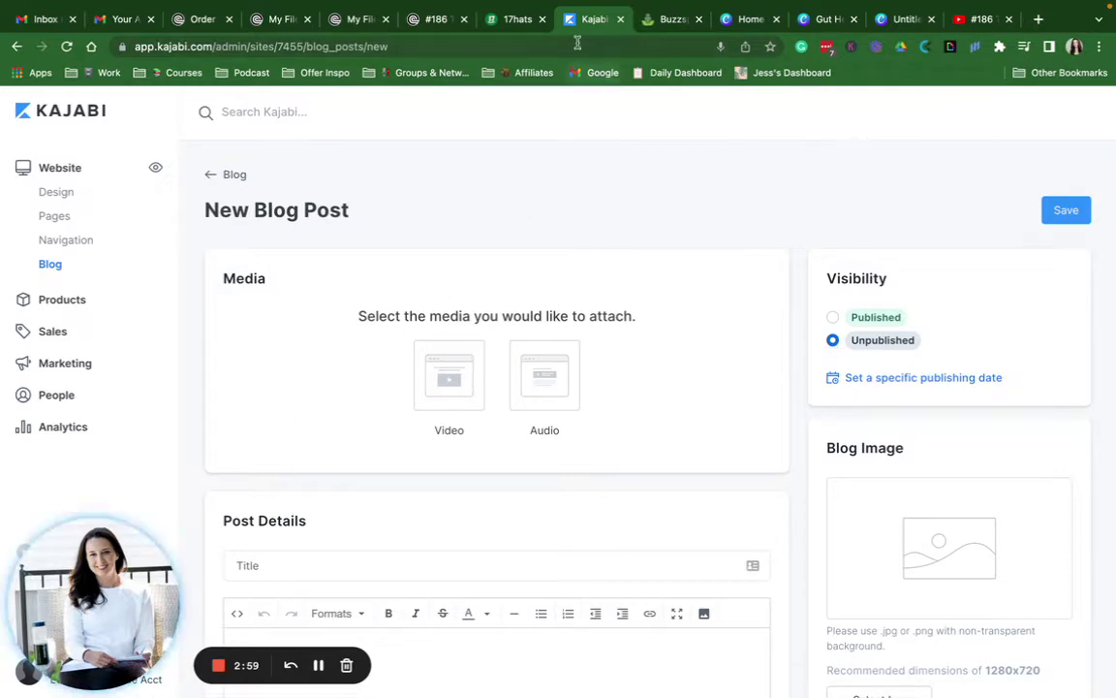
Switch to Buzzsprout, leave the episode embed window and go to the podcast's episode list
click(663, 25)
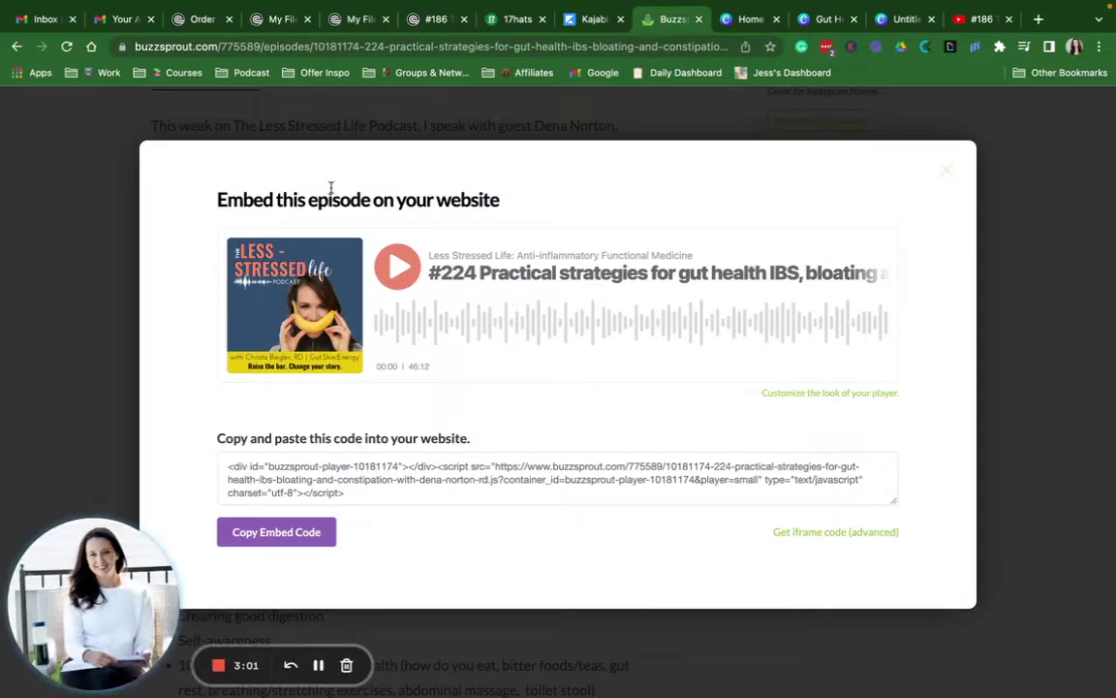
click(117, 219)
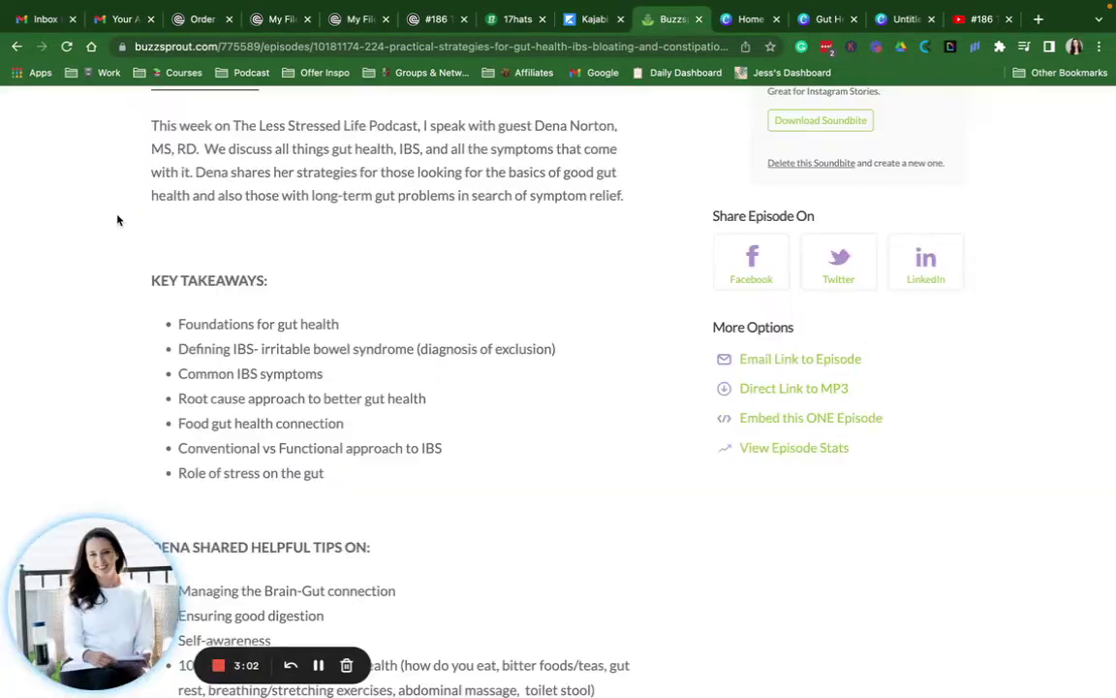
click(16, 46)
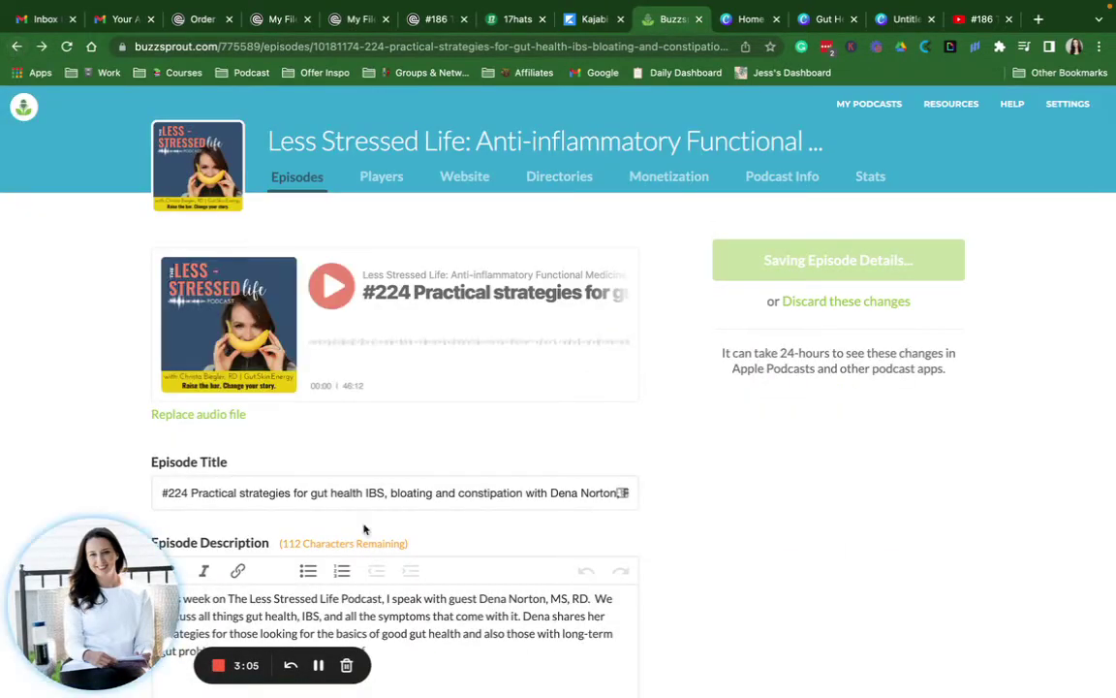
click(310, 189)
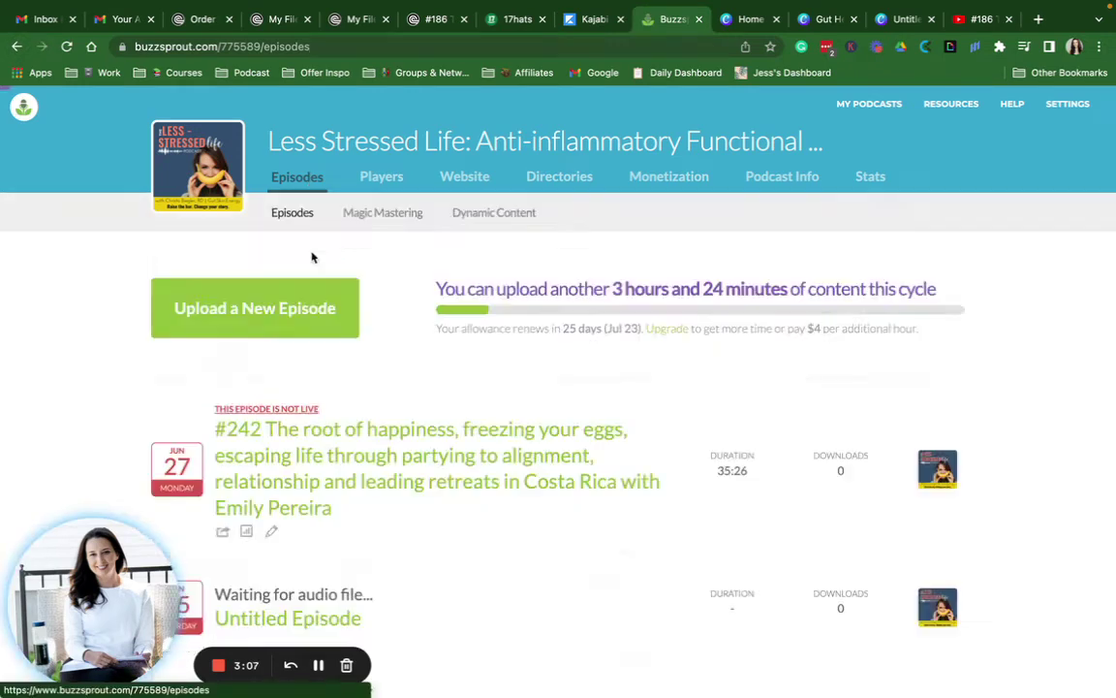
Expand the podcast's episode list to show all episodes, including those older than #217
scroll(308, 400, down, 15)
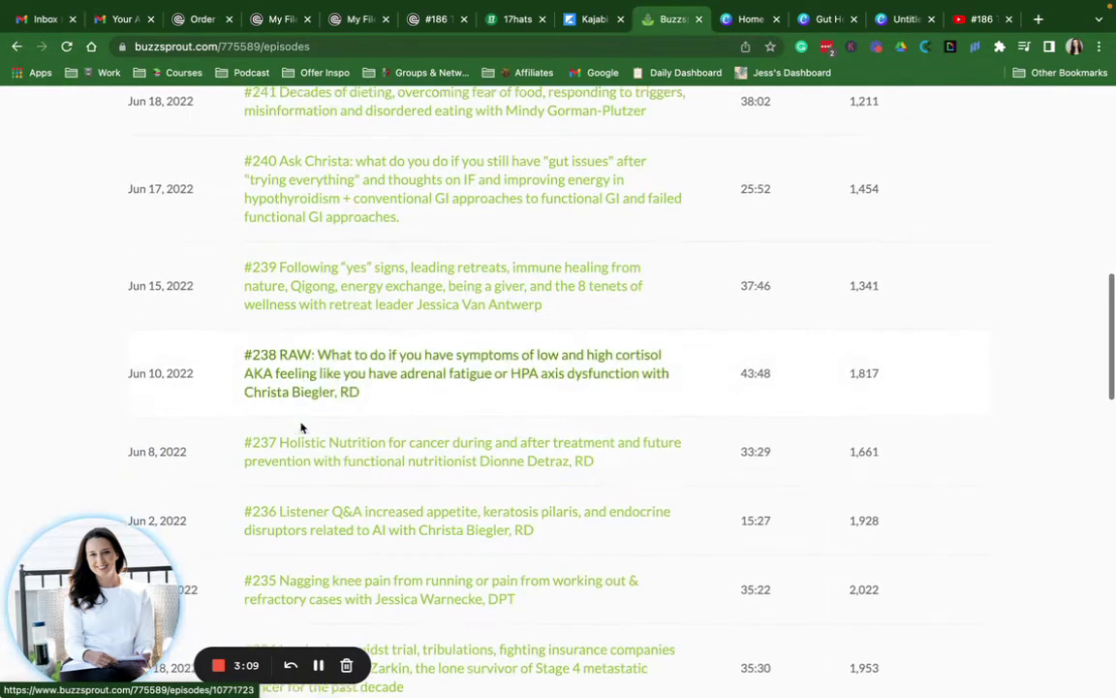
scroll(302, 427, down, 4)
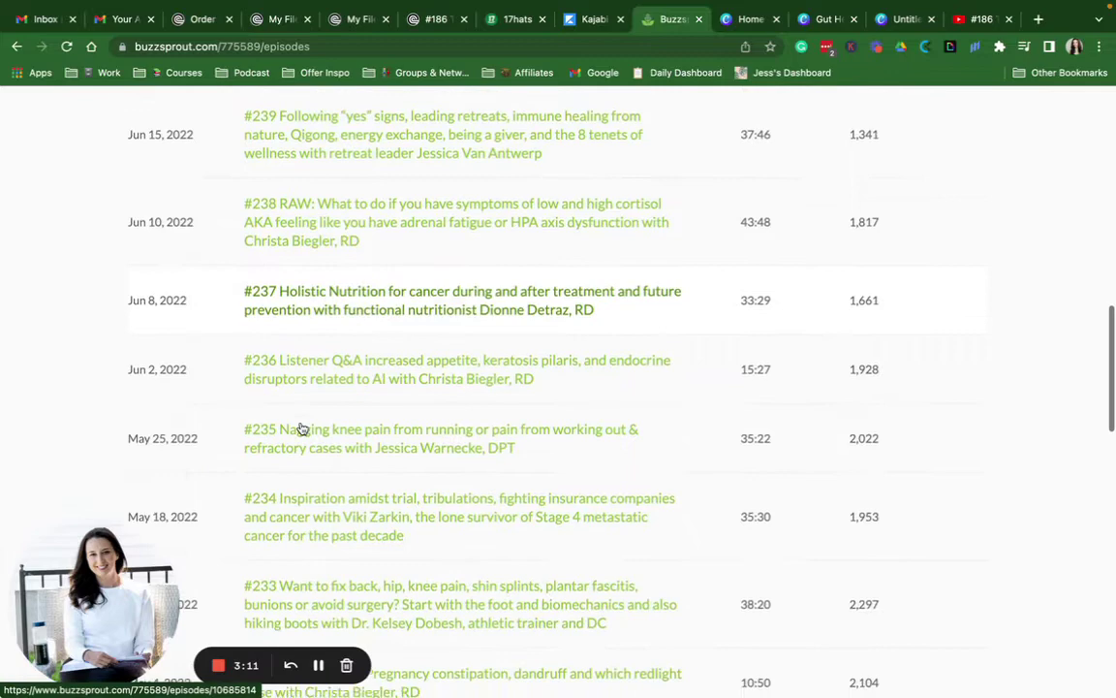
scroll(302, 427, down, 1)
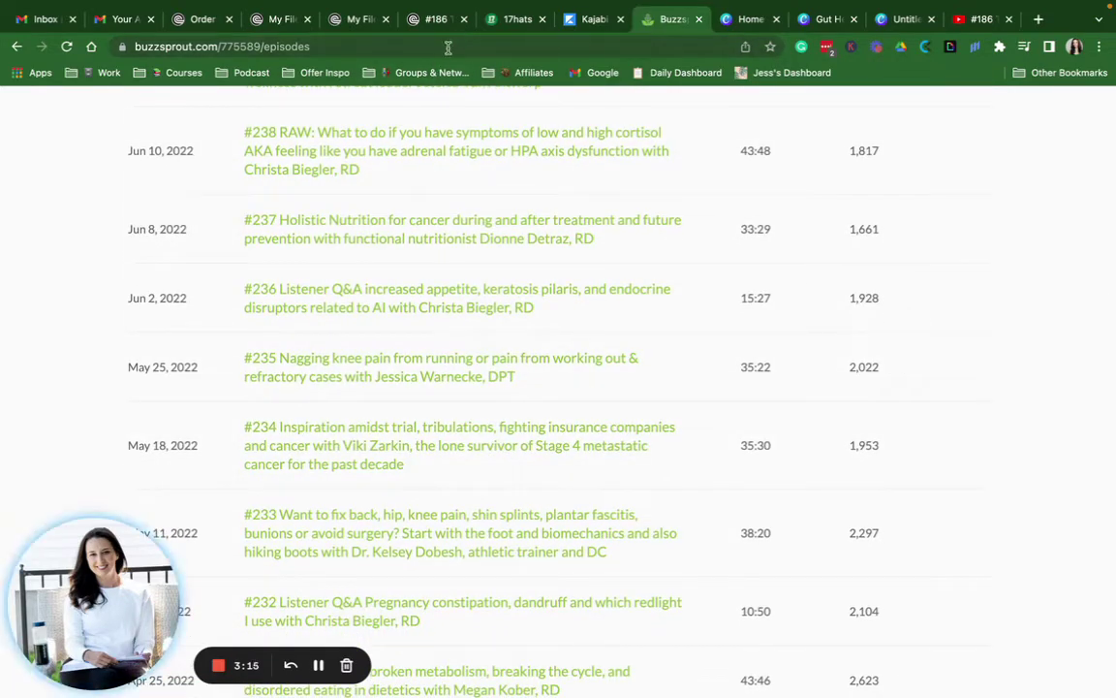
scroll(359, 333, down, 1)
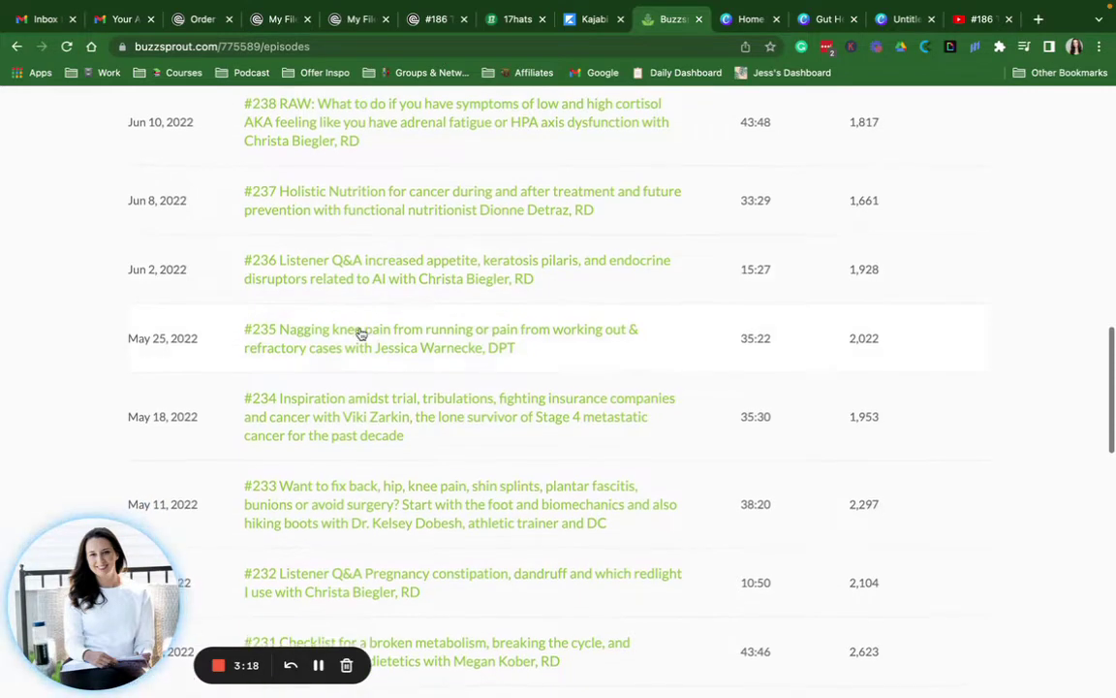
scroll(360, 334, down, 2)
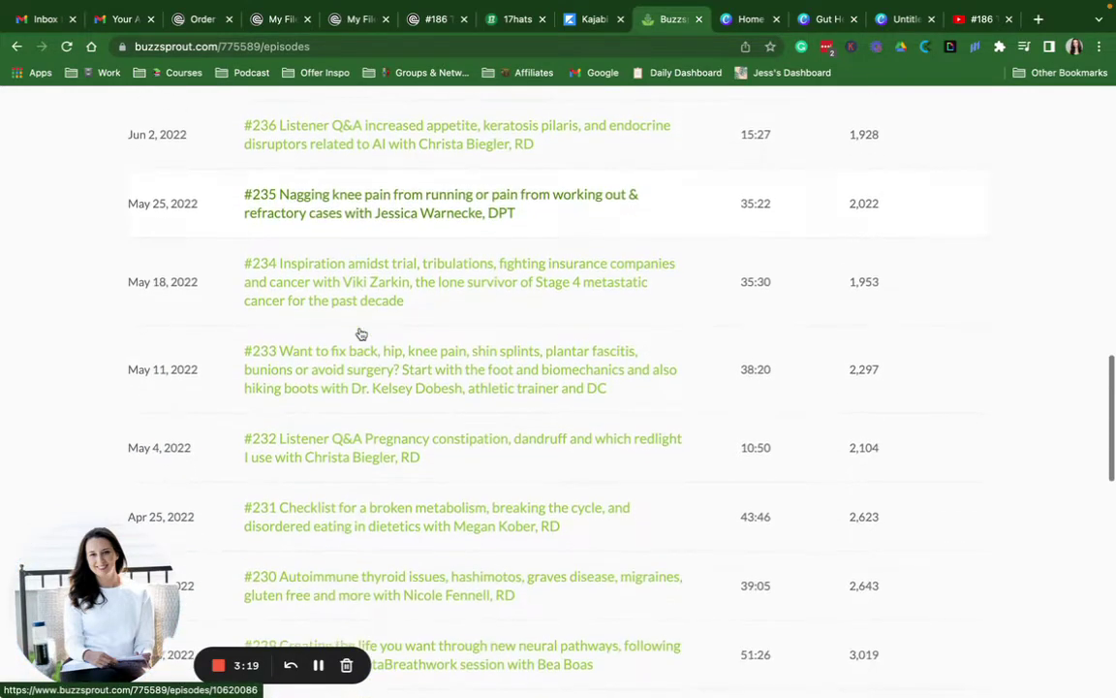
scroll(360, 333, down, 1)
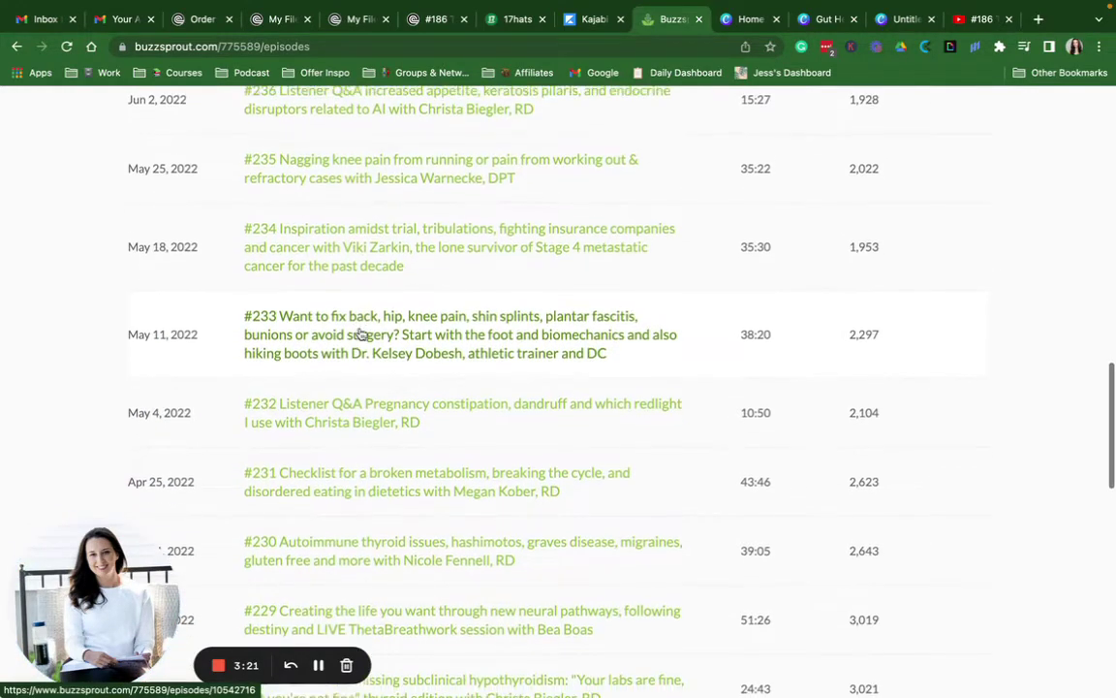
scroll(360, 333, down, 5)
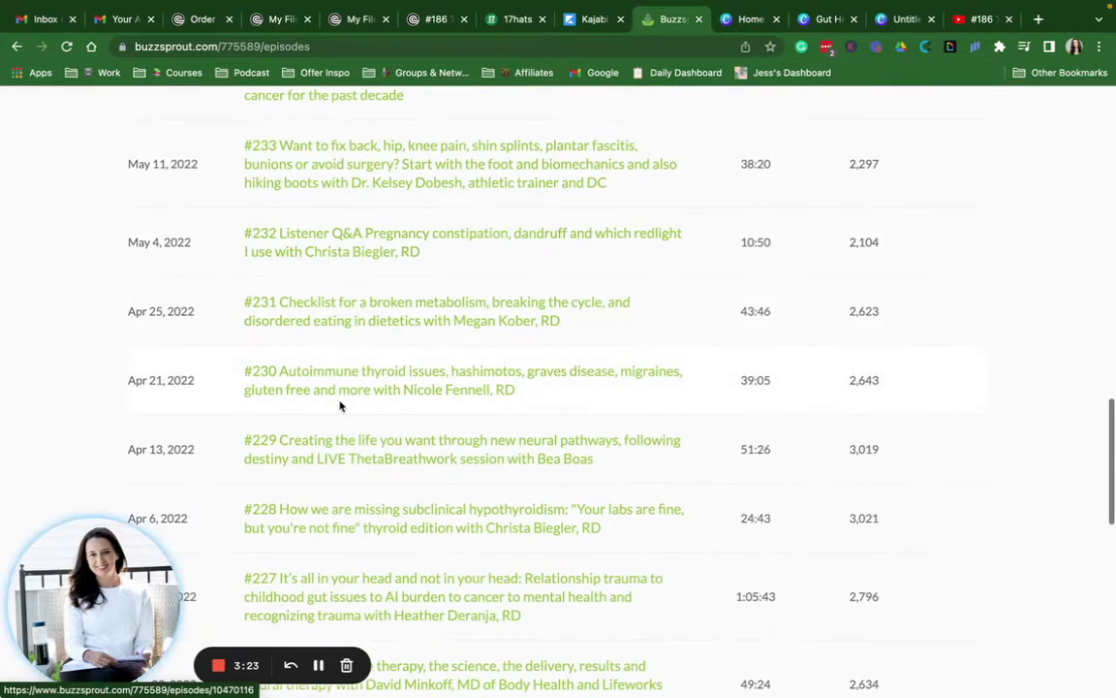
scroll(339, 406, down, 12)
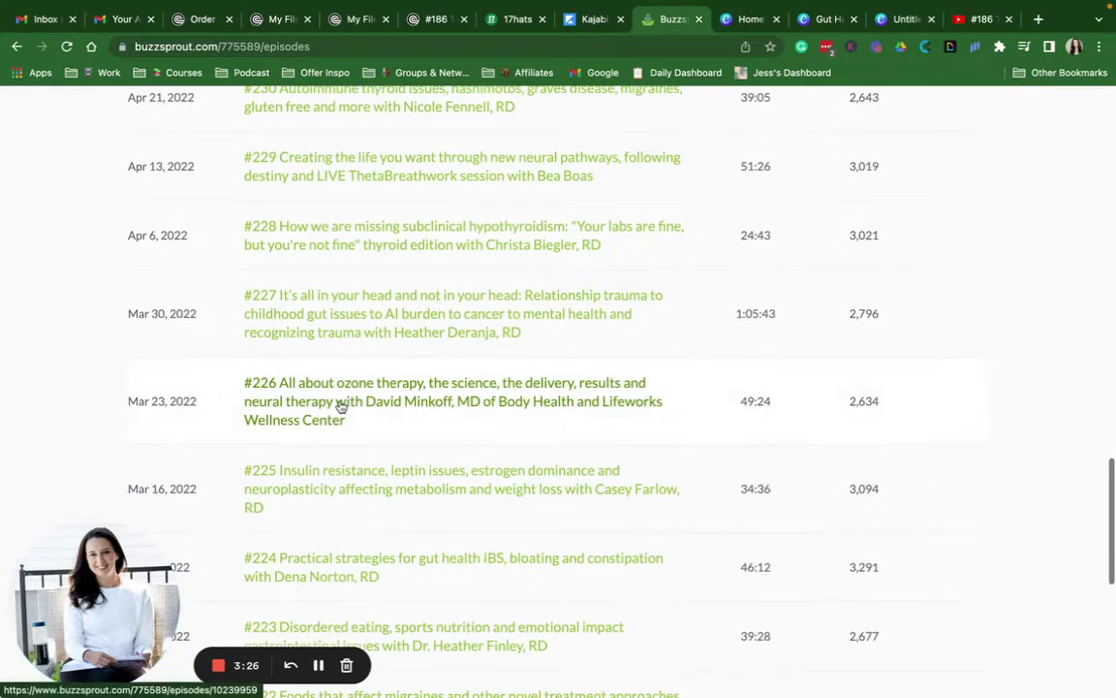
scroll(339, 406, down, 9)
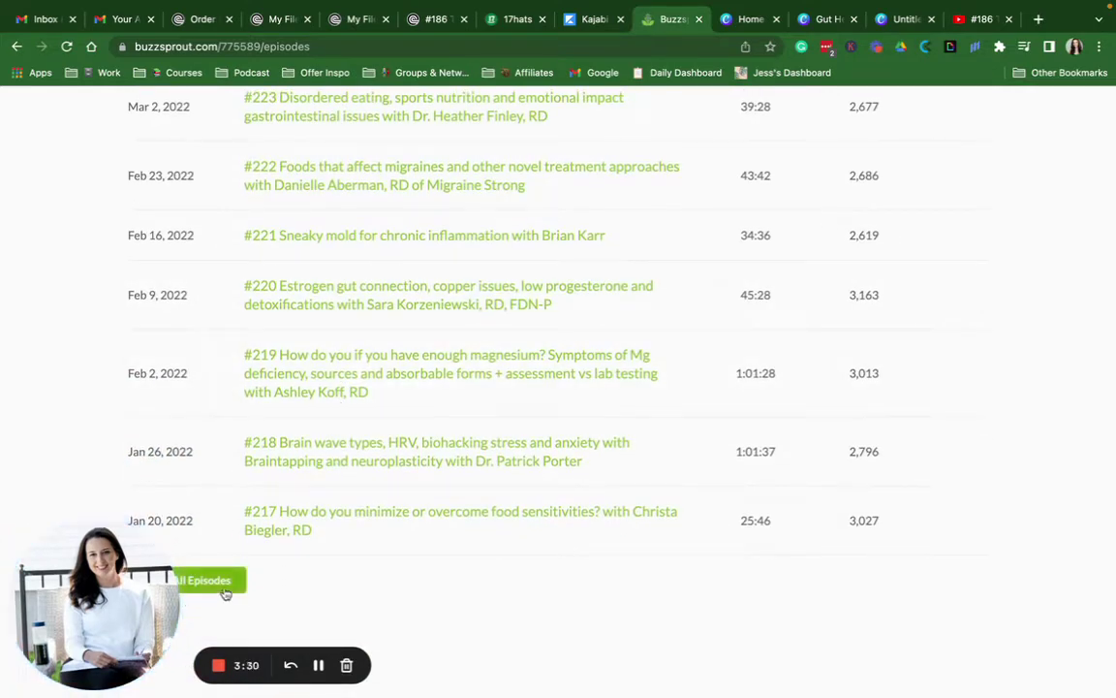
click(230, 588)
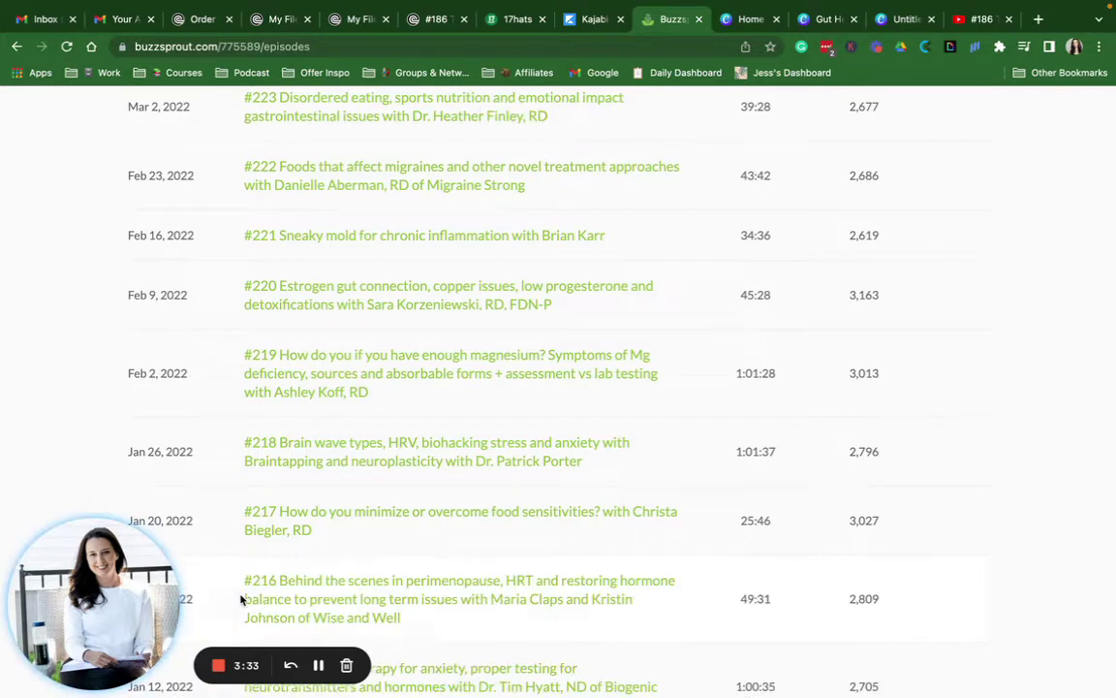
Find episode #186 on thyroid, Hashimotos and hormonal harmony in the full list and open its page
scroll(294, 572, down, 6)
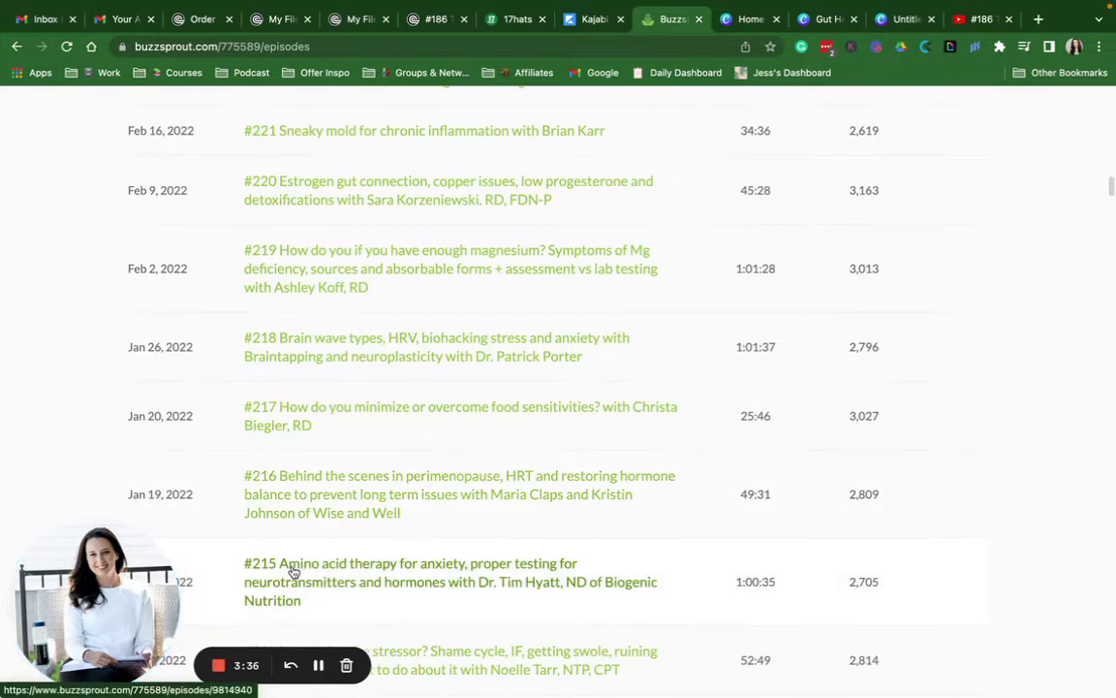
scroll(294, 572, down, 7)
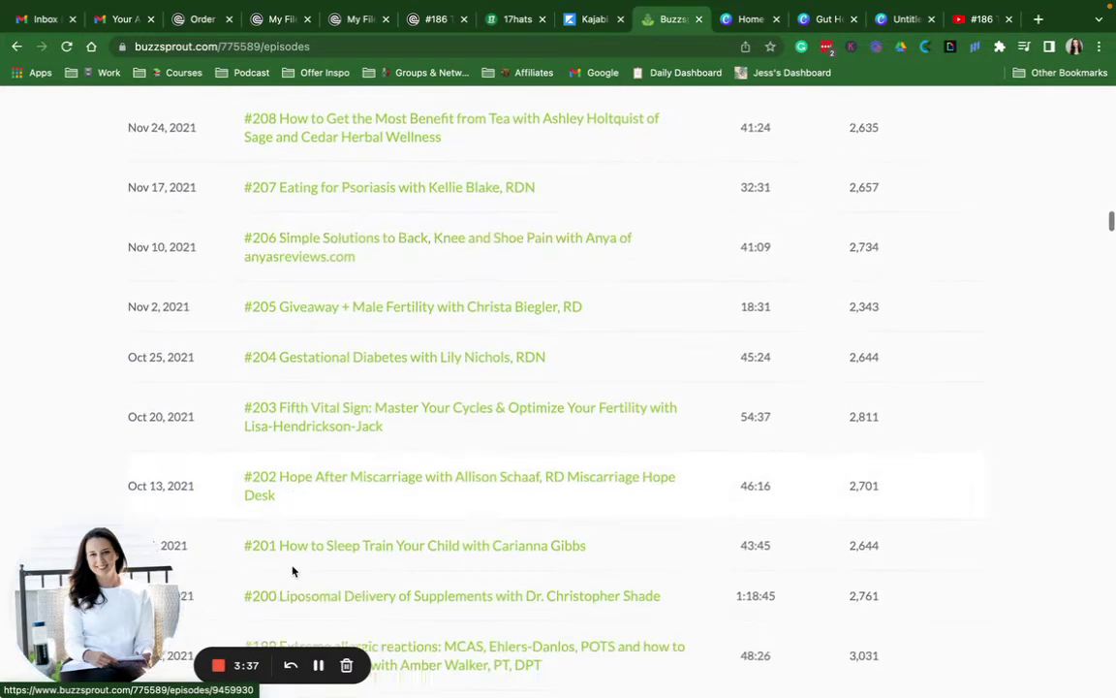
scroll(294, 573, down, 10)
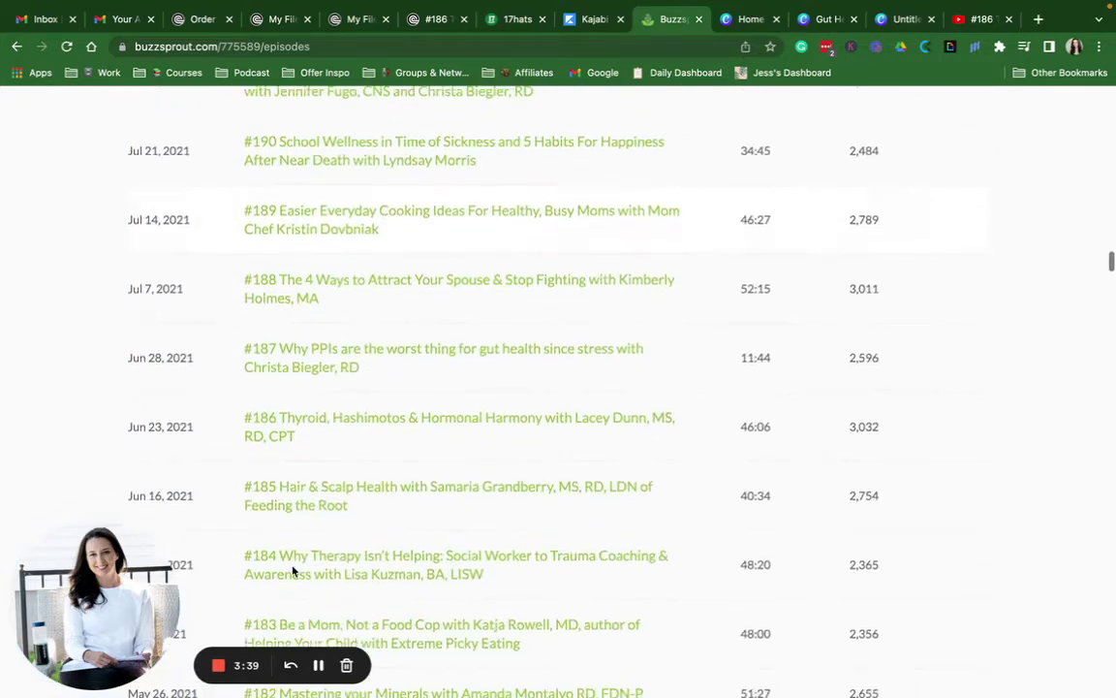
scroll(294, 572, down, 2)
scroll(292, 568, up, 1)
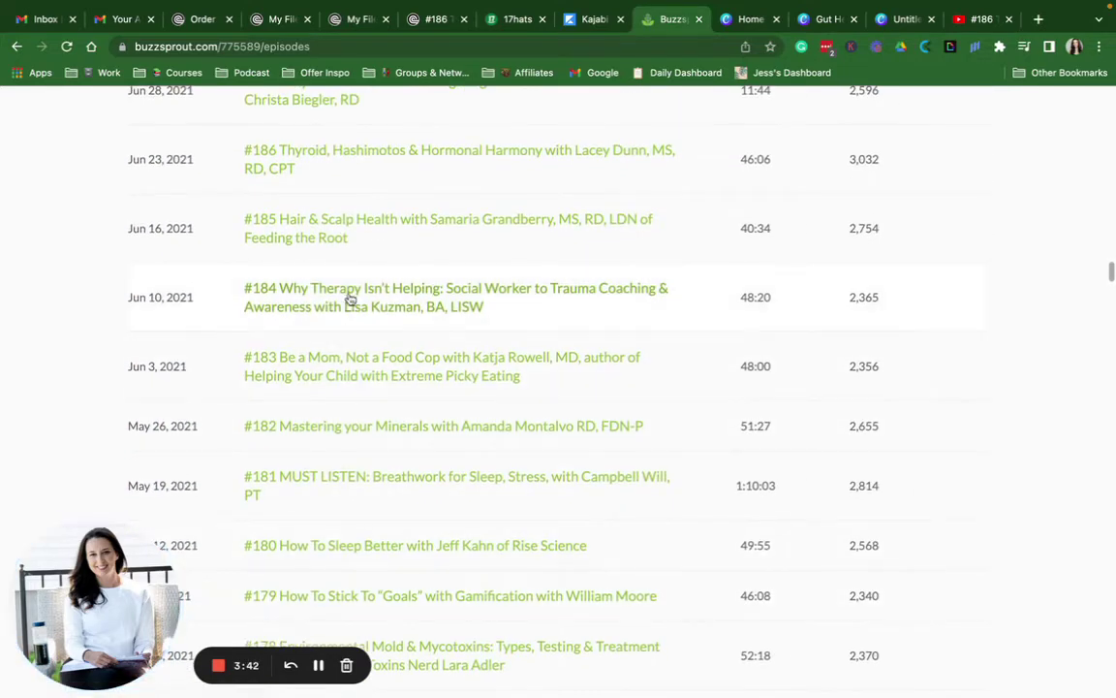
scroll(352, 263, up, 1)
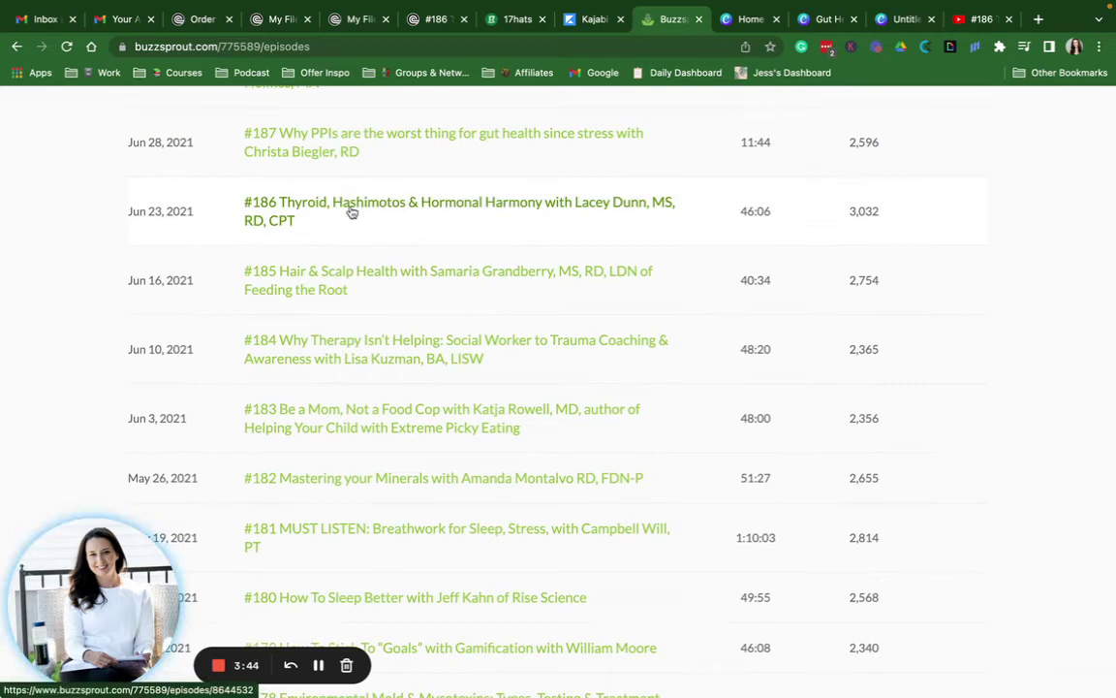
click(351, 209)
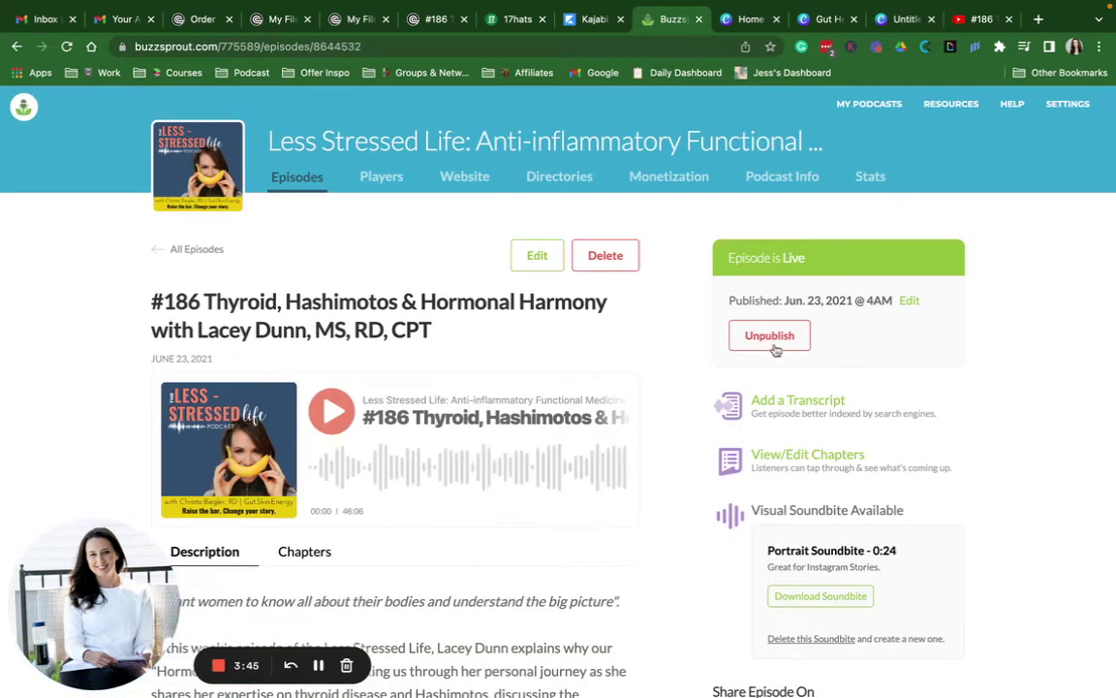
Open episode #186 for editing and copy its full episode title
click(525, 264)
scroll(301, 550, down, 3)
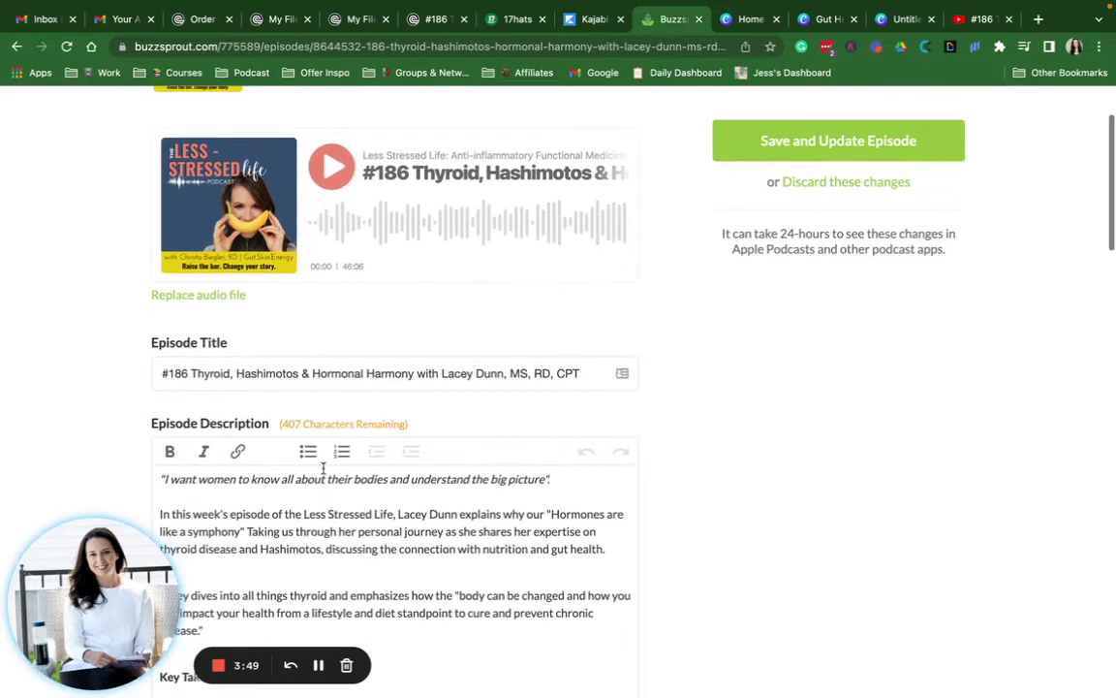
click(343, 376)
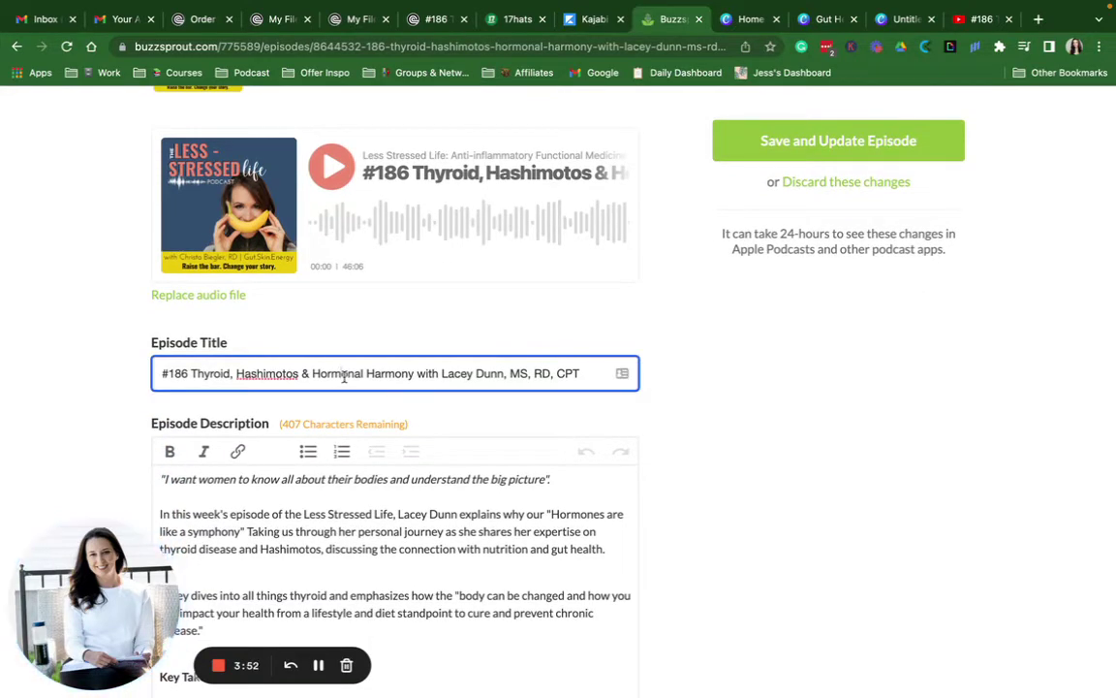
triple_click(343, 376)
key(super+c)
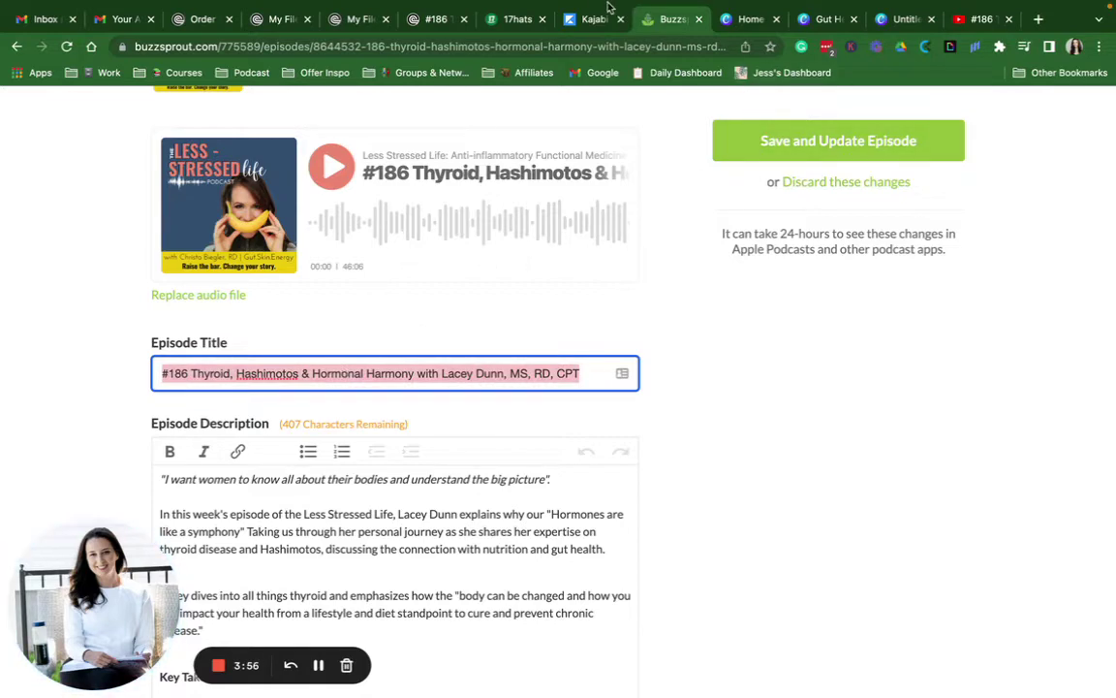
Switch to the new Kajabi blog post, paste the copied episode title as its title and remove the "#186" prefix
click(558, 14)
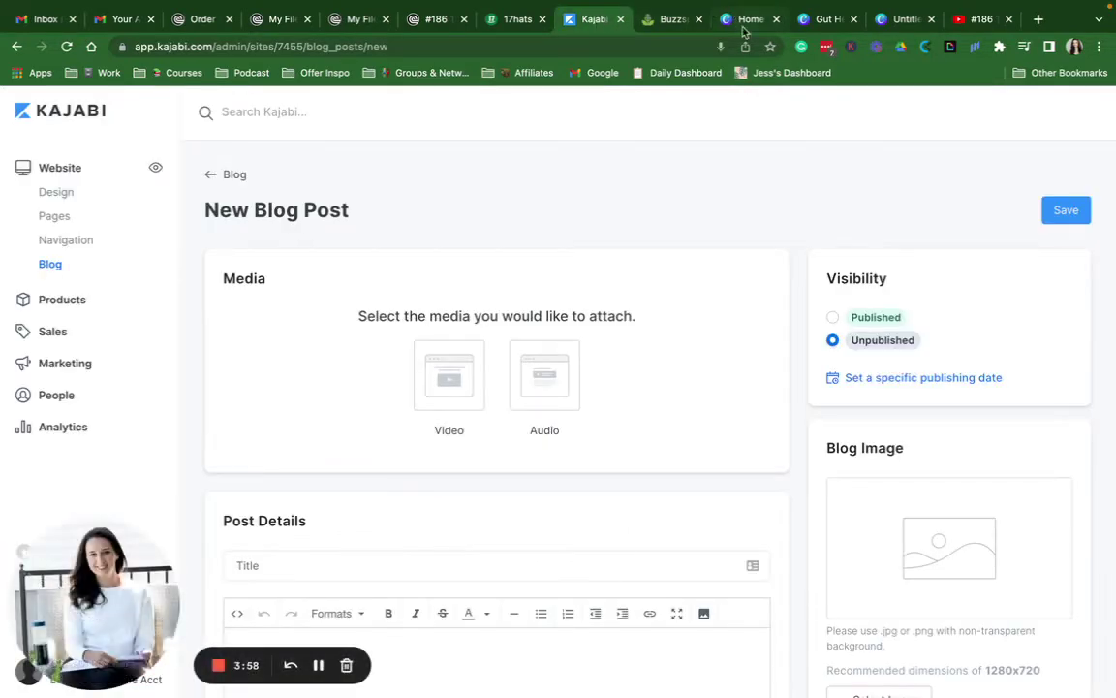
click(302, 564)
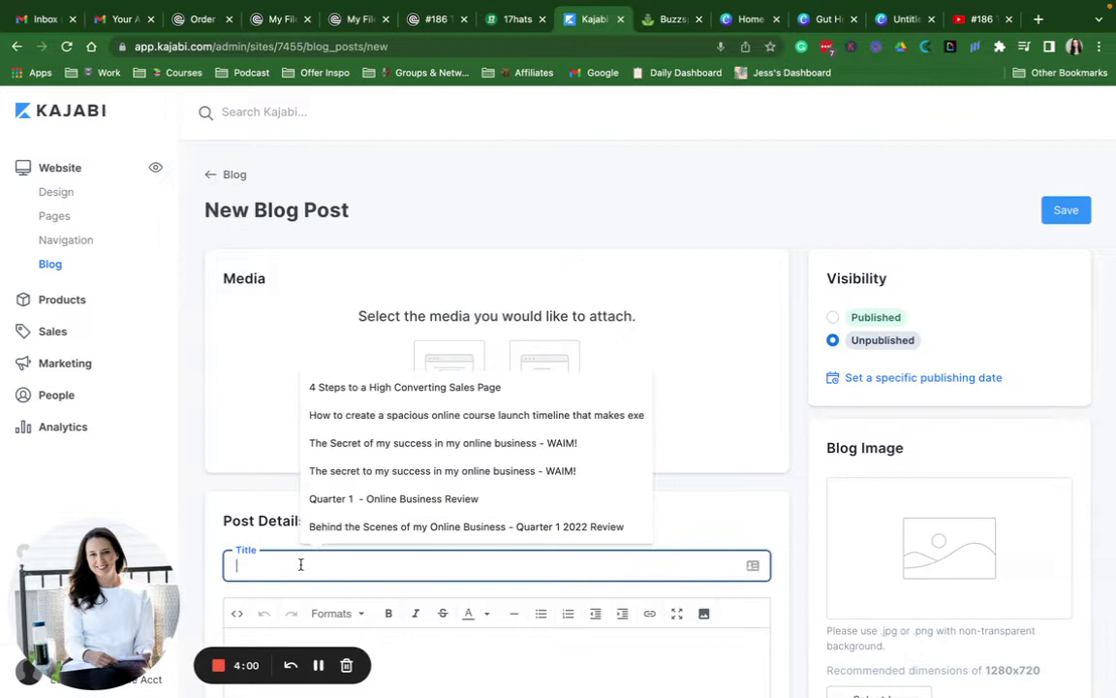
key(super+v)
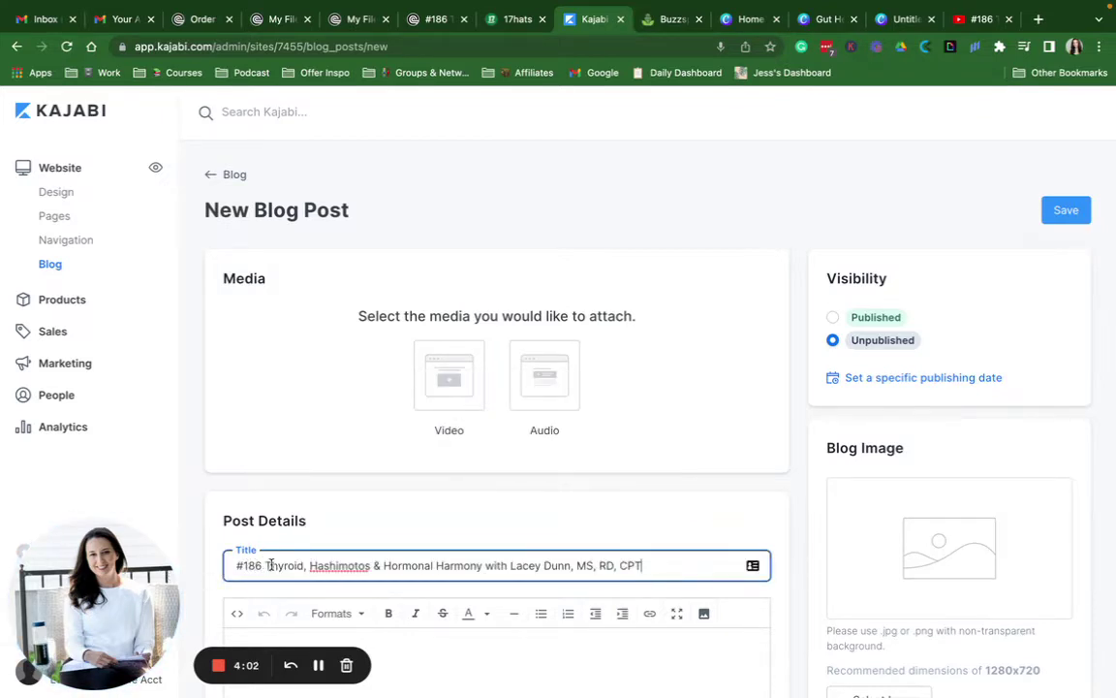
key(BackSpace)
key(BackSpace)
key(BackSpace)
key(BackSpace)
key(BackSpace)
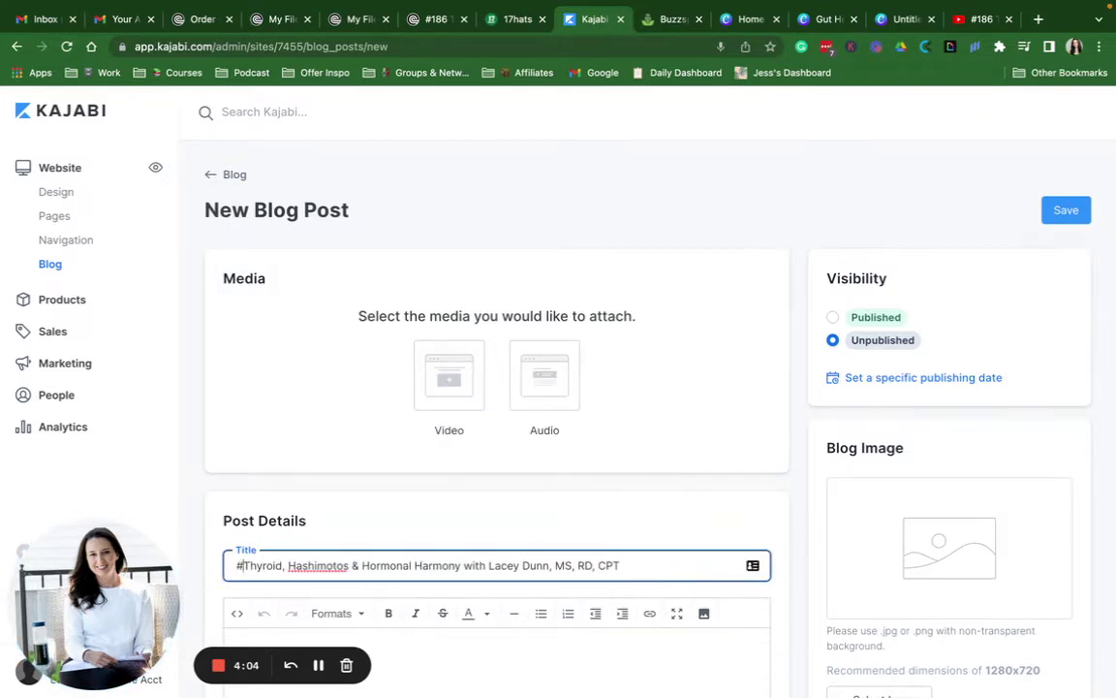
Expand the post body editor to full screen, enter the placeholder "Description" and insert a horizontal line below it
scroll(272, 572, down, 1)
scroll(273, 572, down, 2)
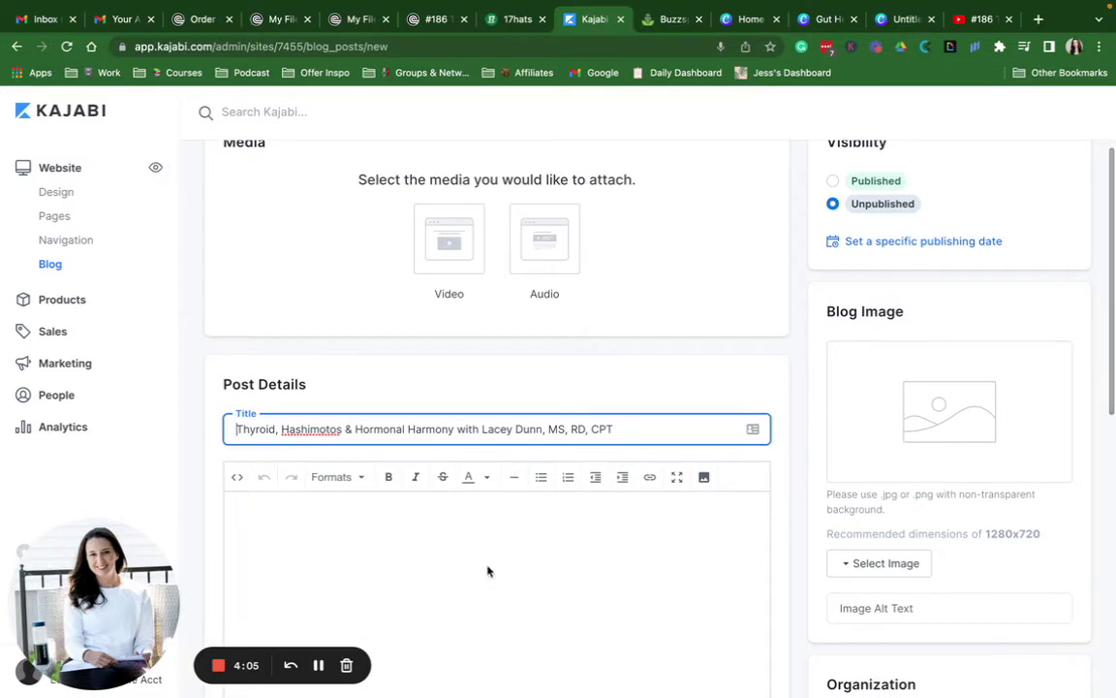
click(682, 481)
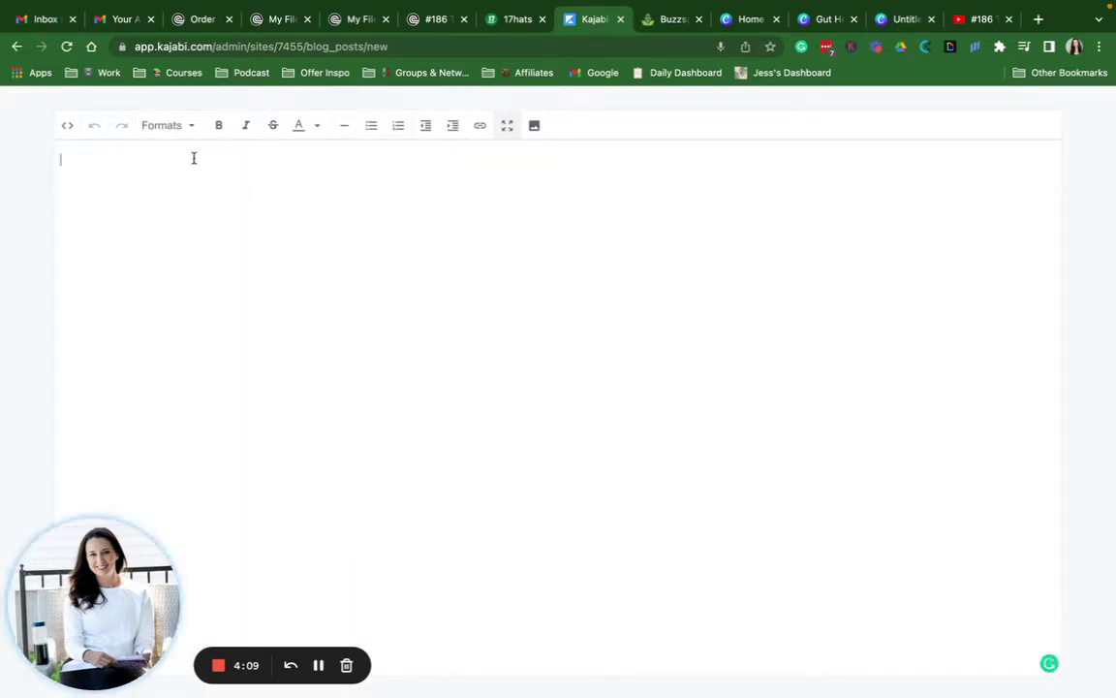
text(Desc)
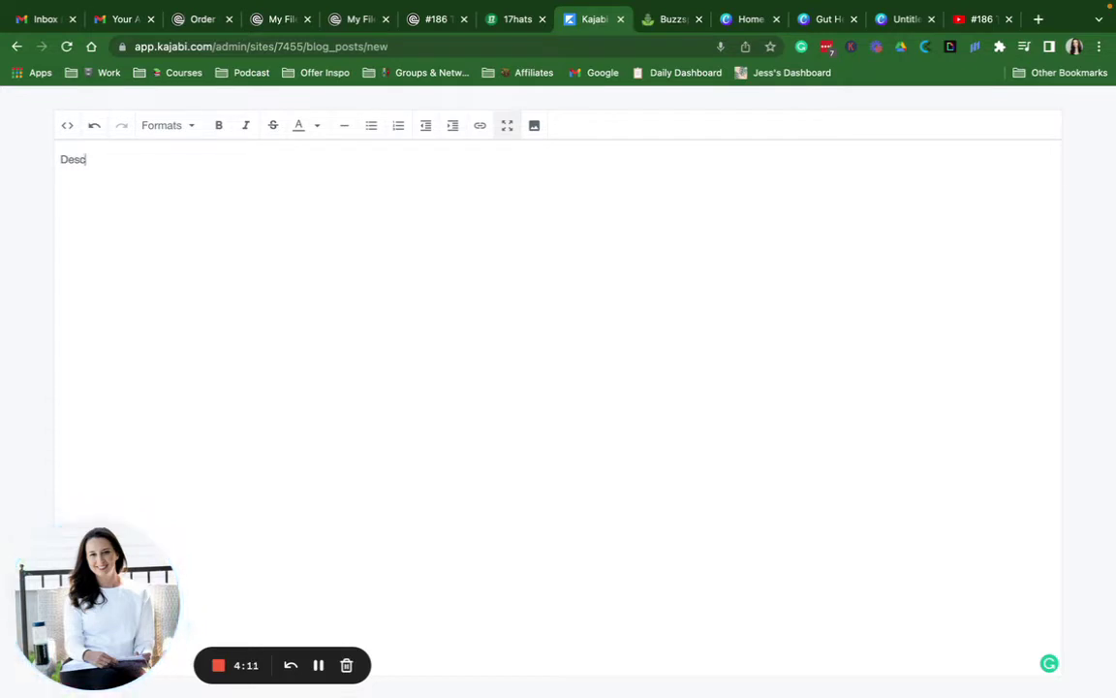
text(ription)
key(Return)
key(Return)
click(345, 132)
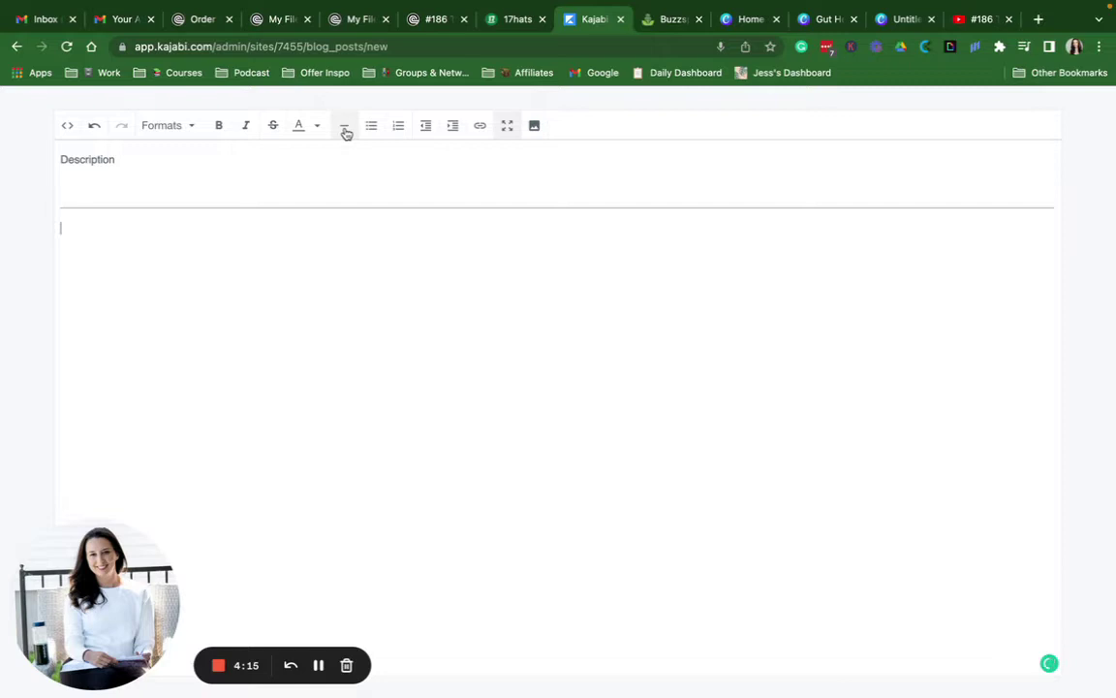
Add the placeholders "<embed player >" and "Links" below the first divider, each followed by a horizontal line
text(<a)
text(mbed pla)
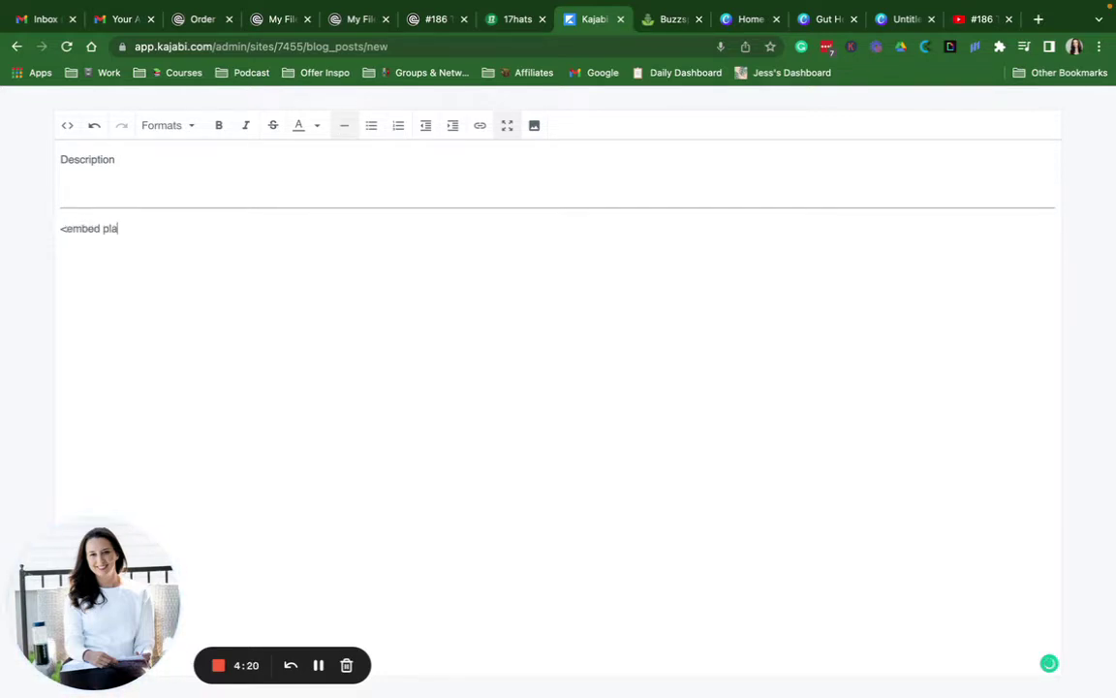
text(yer >)
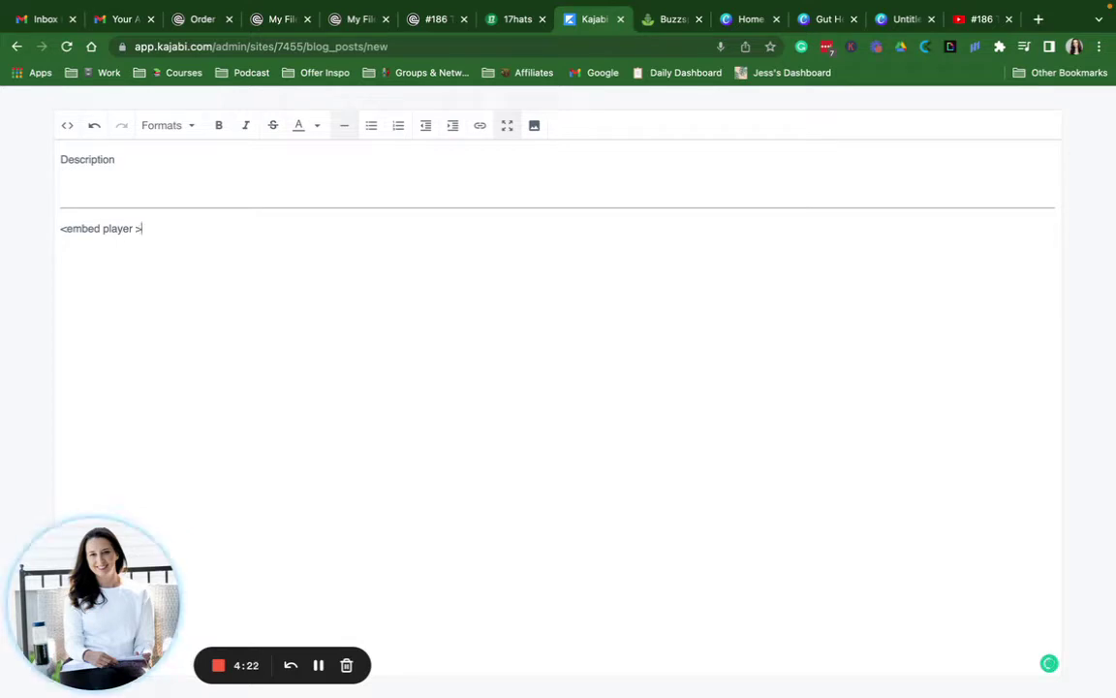
key(Return)
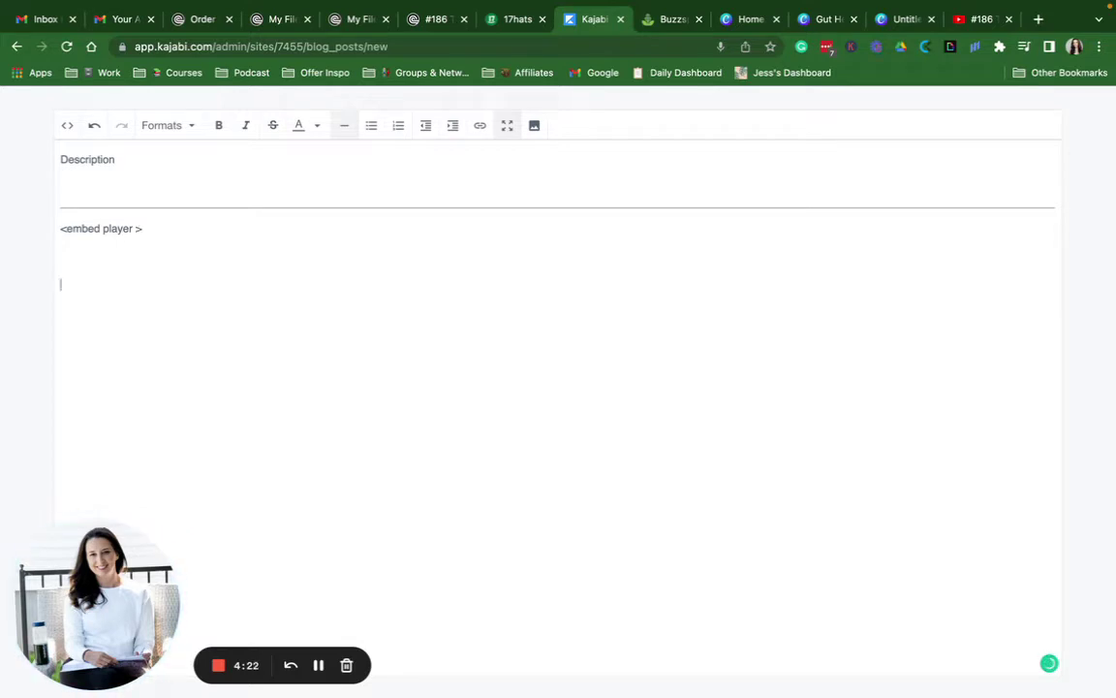
click(345, 125)
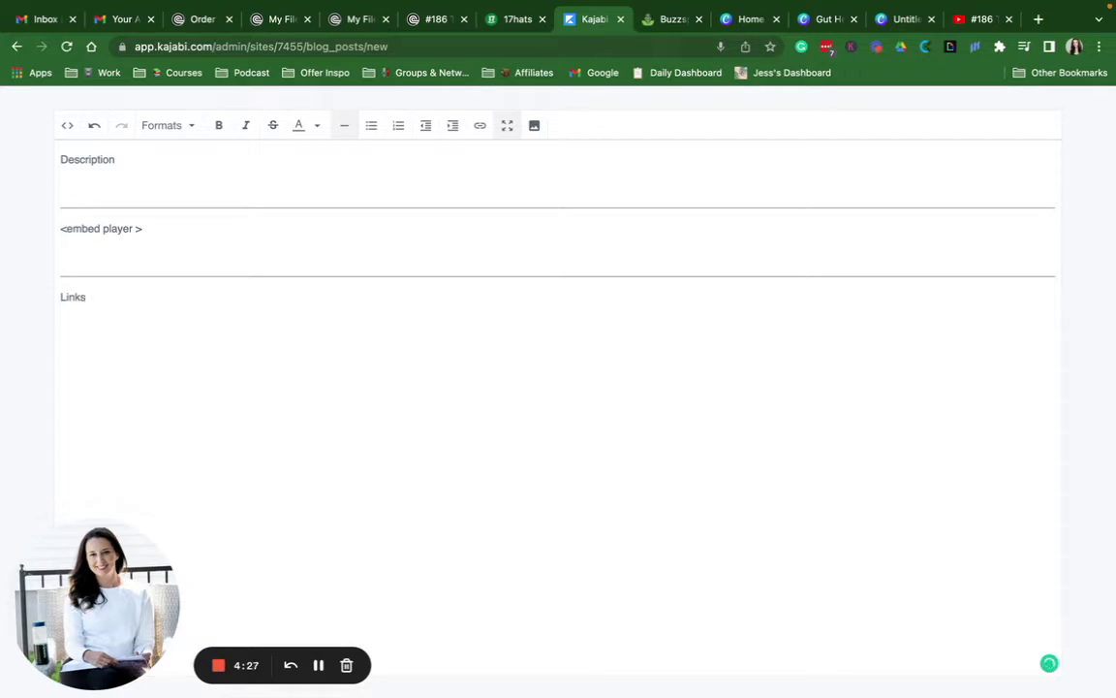
click(345, 127)
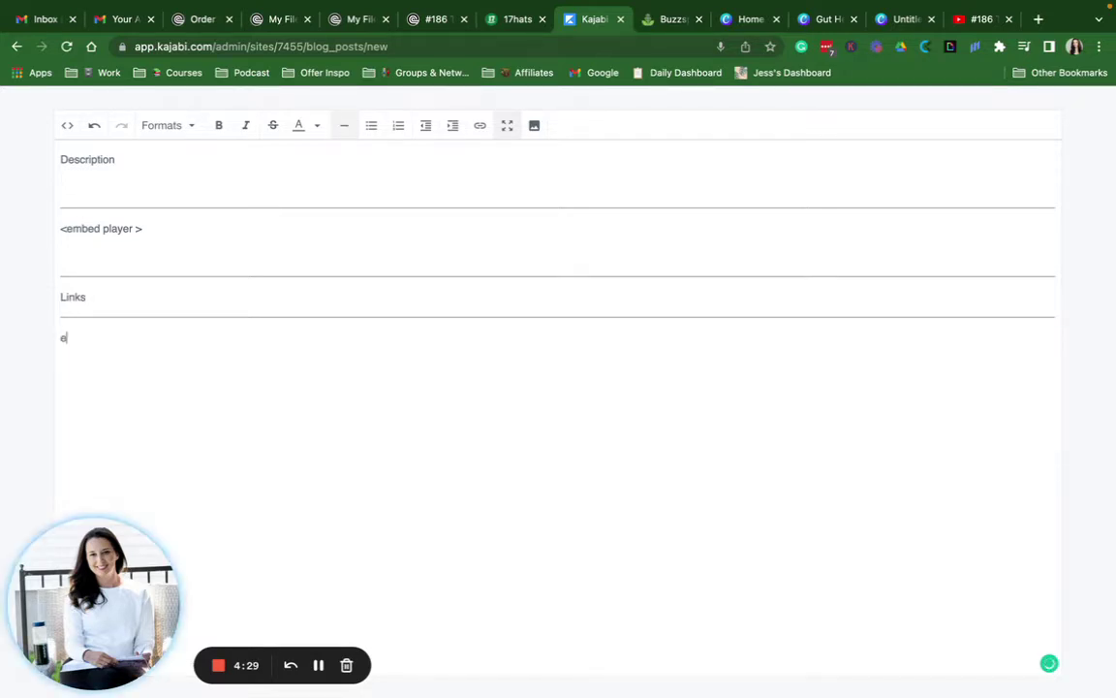
Add the placeholder "<embed youtube here >", a horizontal line and the label "Transcript" at the end of the post body
text(<embe)
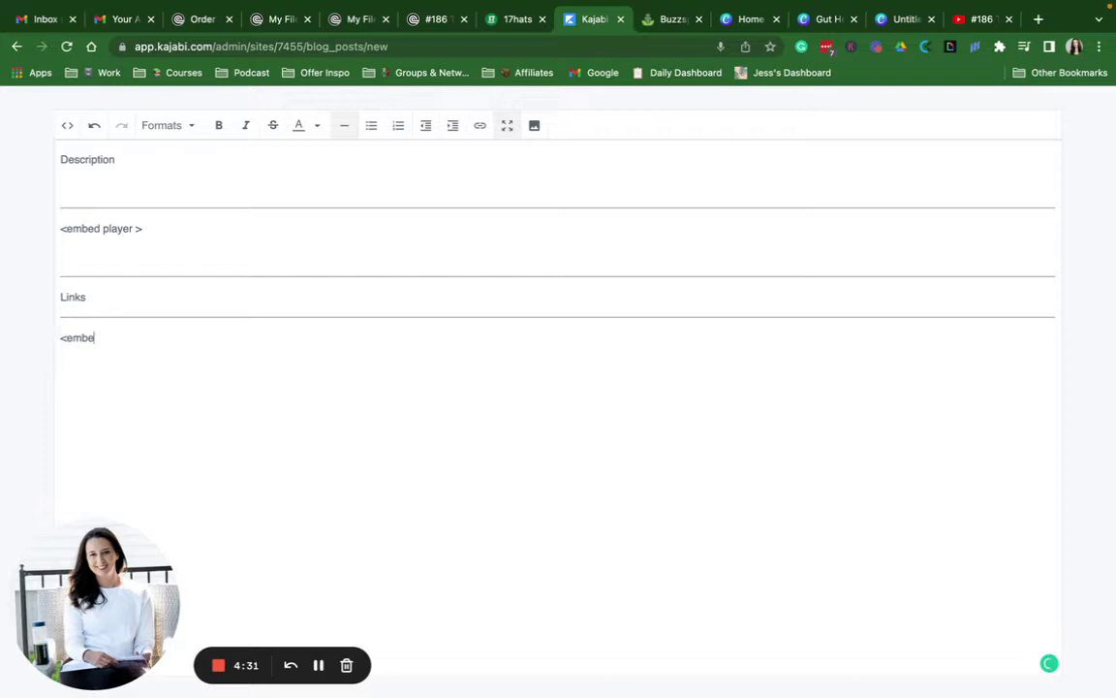
text(d youtube here >)
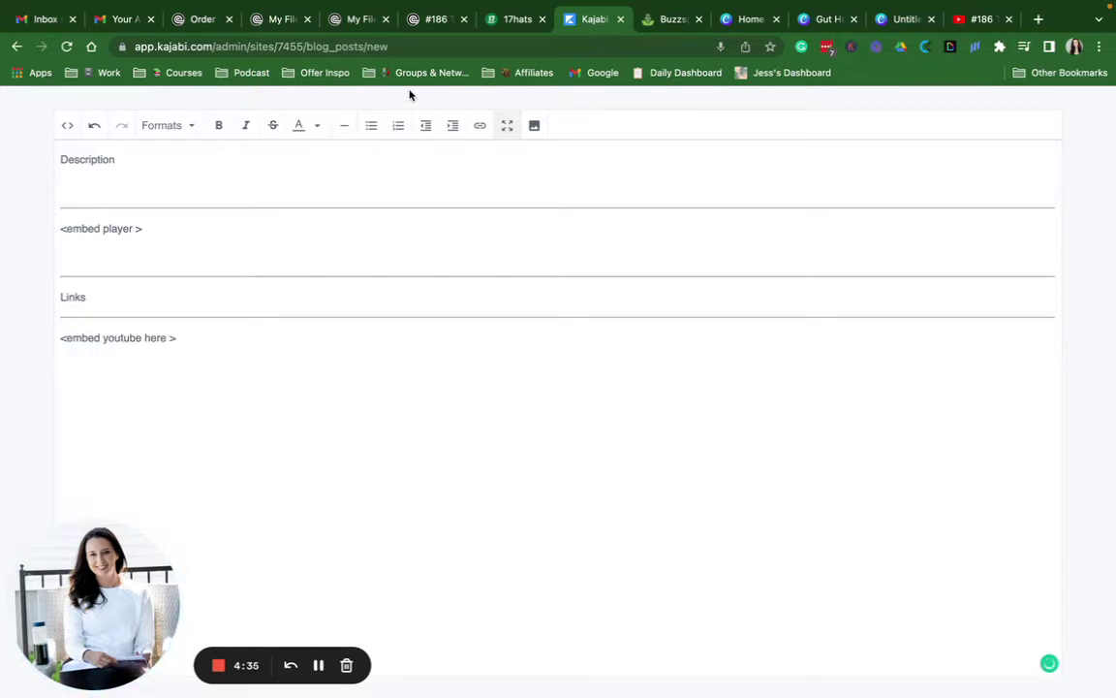
click(346, 126)
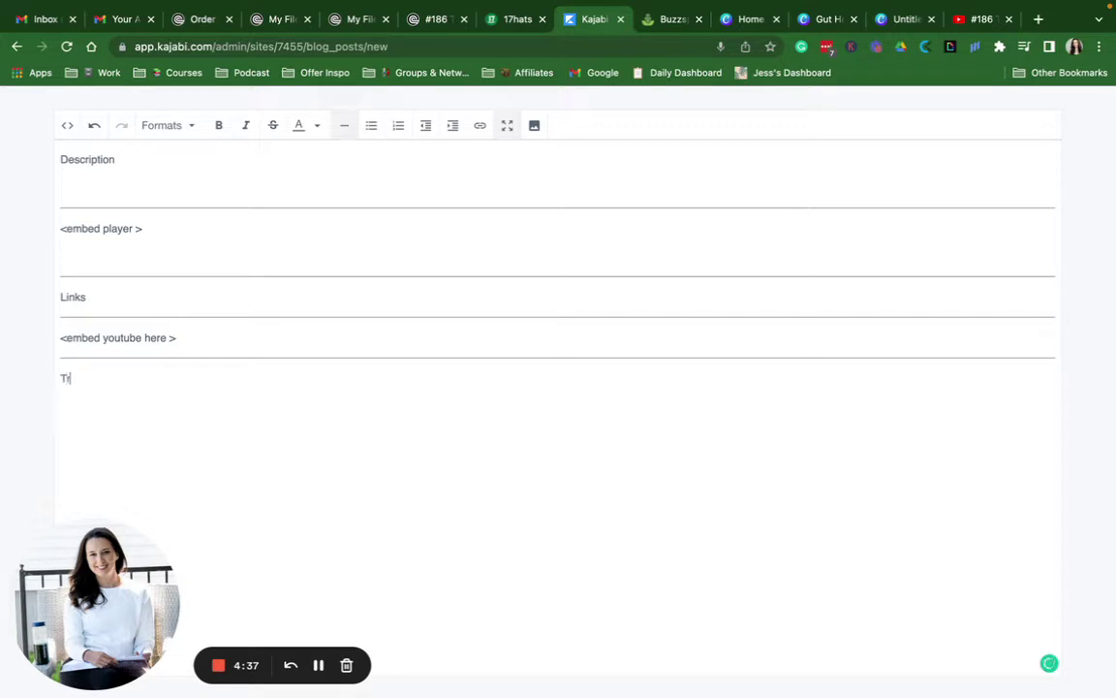
text(Transcript)
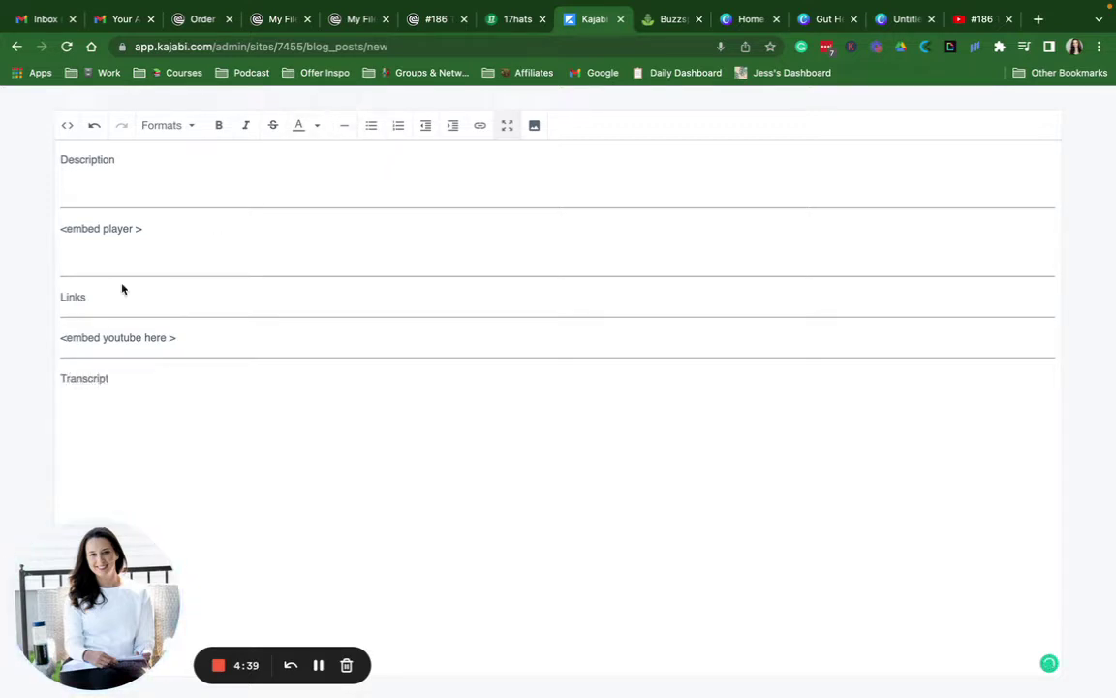
Format the "Transcript" label as a heading
double_click(88, 378)
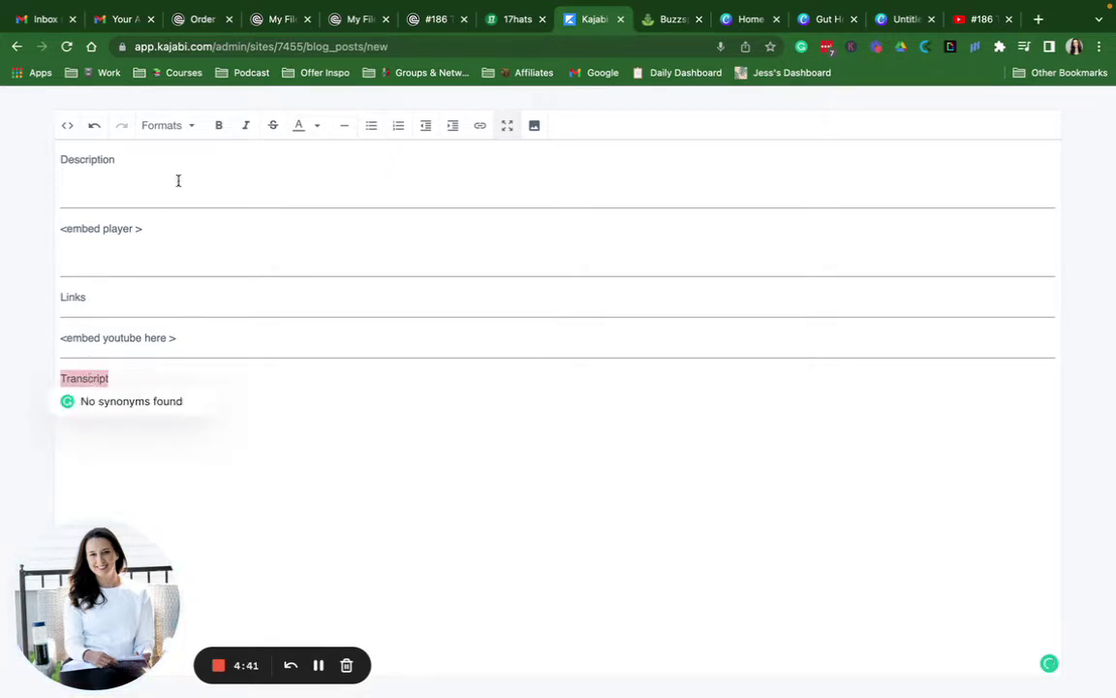
click(192, 128)
mouse_move(196, 154)
click(293, 160)
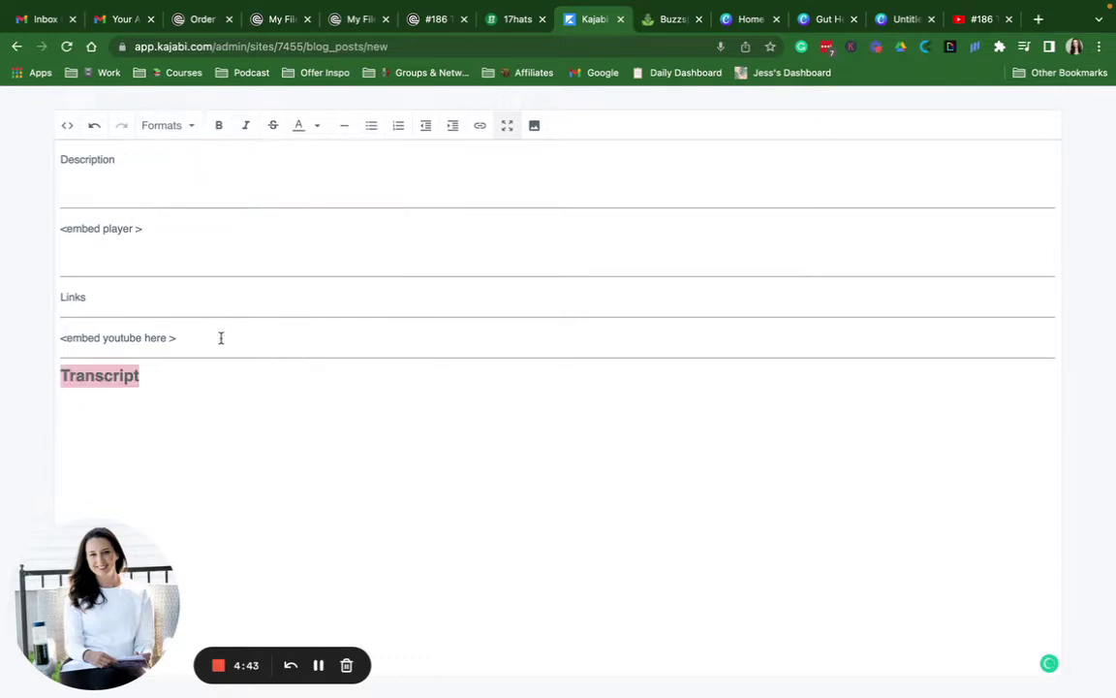
click(202, 377)
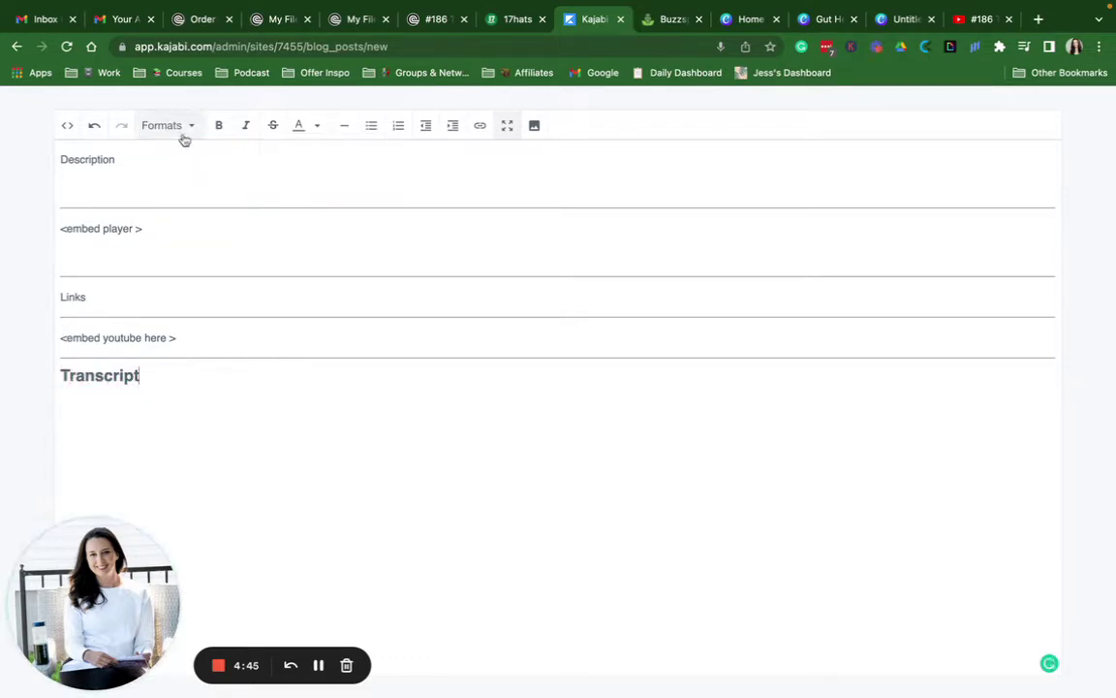
Clear the "Description" placeholder and copy the Buzzsprout episode description from its opening quote through the end of the guest bio
double_click(94, 161)
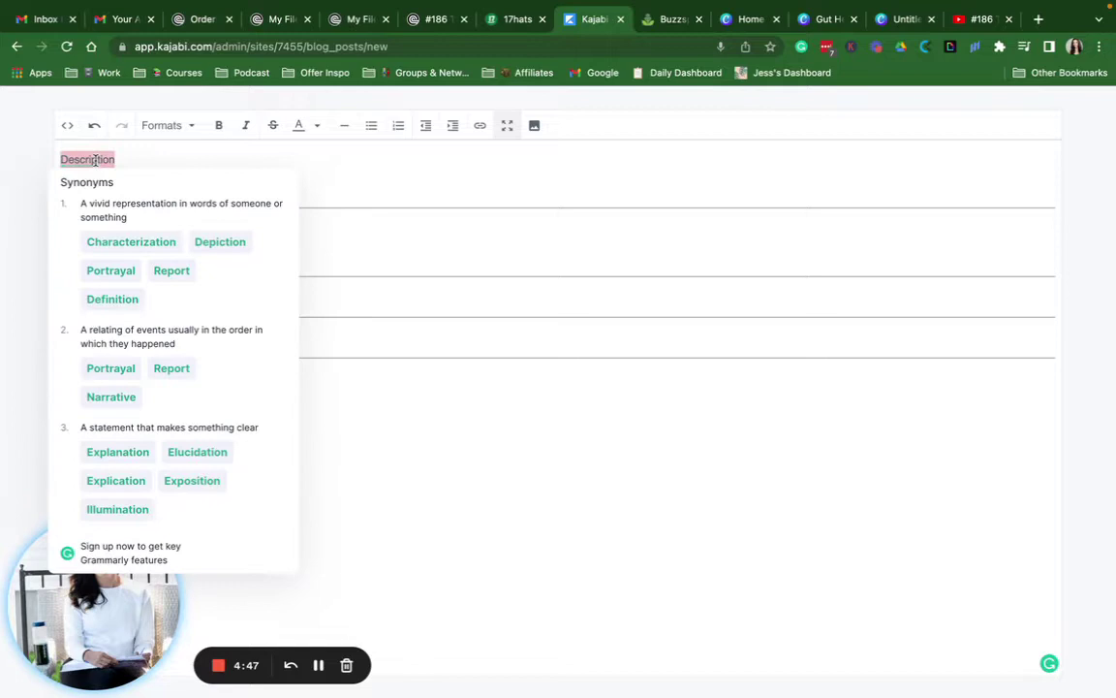
key(BackSpace)
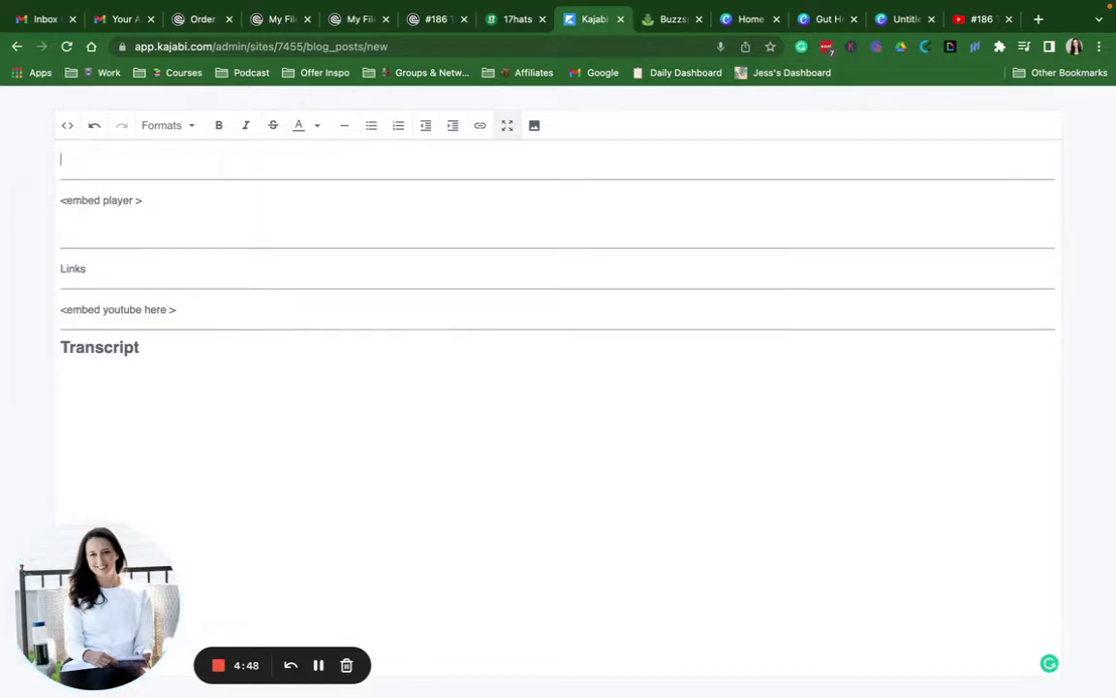
click(672, 20)
click(170, 494)
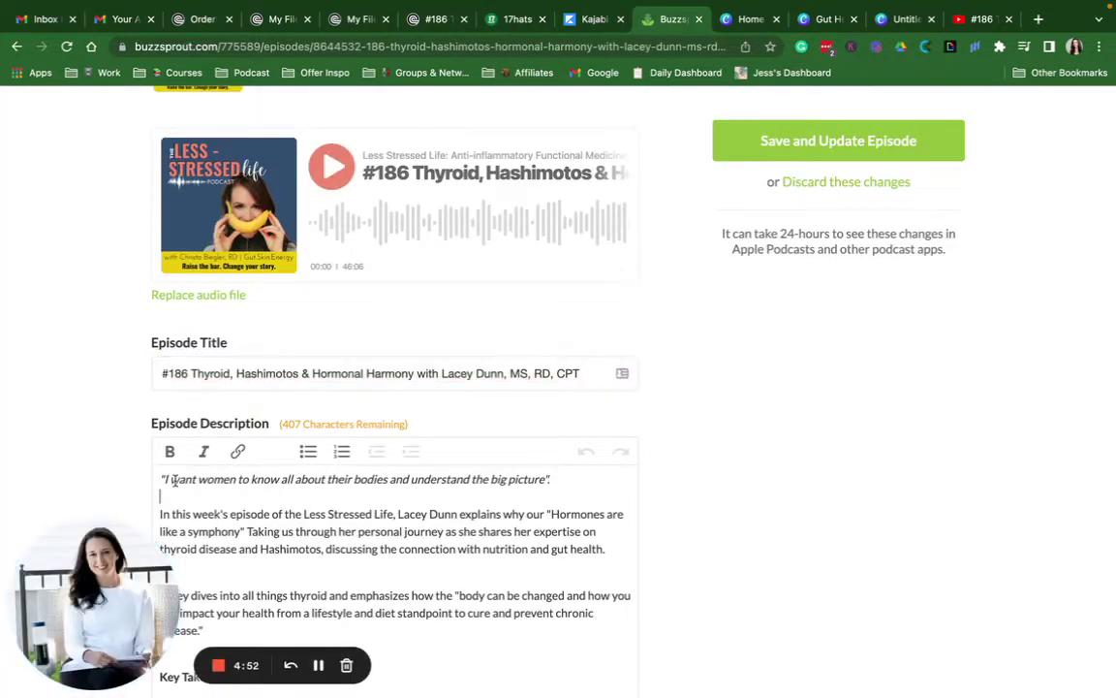
mouse_move(162, 479)
mouse_down()
mouse_move(236, 591)
mouse_move(200, 593)
mouse_move(199, 663)
mouse_move(306, 521)
mouse_move(350, 424)
mouse_move(385, 397)
mouse_move(380, 464)
mouse_move(407, 384)
mouse_move(405, 470)
mouse_up()
scroll(236, 588, down, 2)
scroll(369, 412, down, 1)
scroll(380, 459, down, 5)
scroll(380, 464, down, 3)
scroll(406, 393, up, 4)
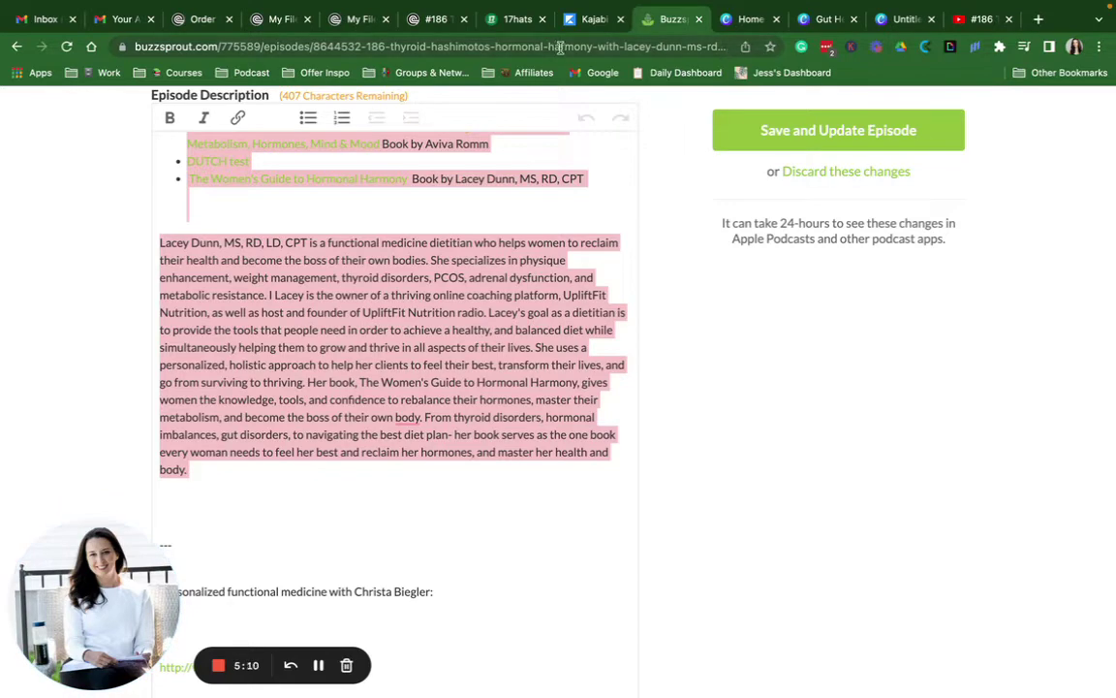
Switch to Kajabi and paste the copied episode description above the first divider of the post body
click(593, 20)
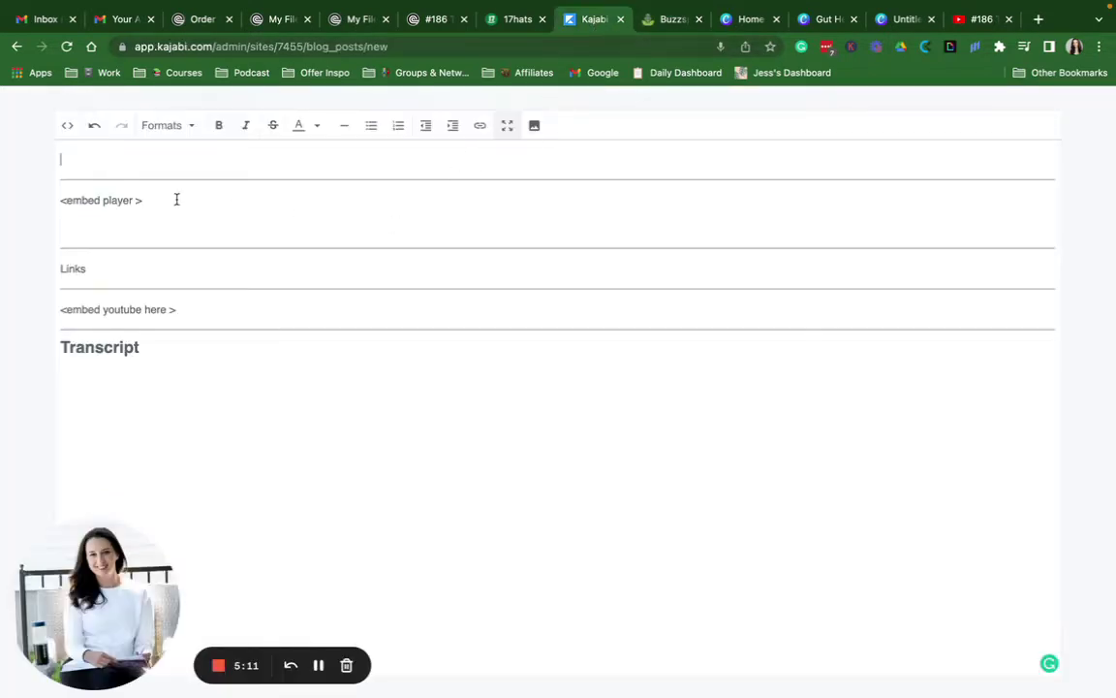
key(super+v)
scroll(113, 348, down, 3)
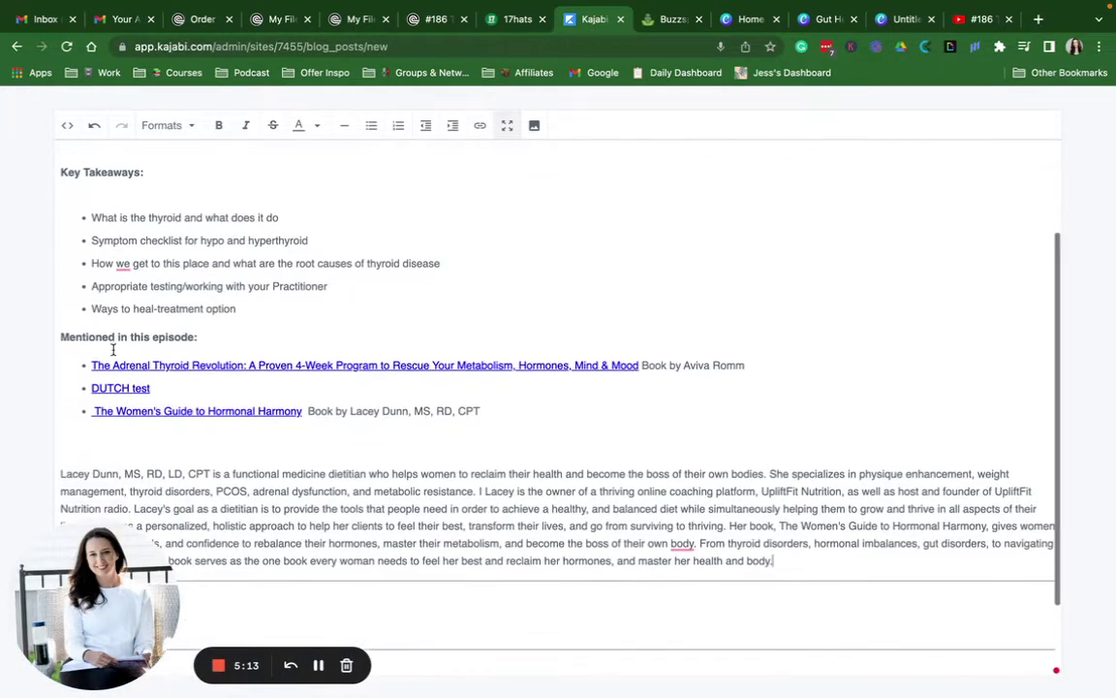
Move the "Mentioned in this episode:" heading and its bulleted links from the description to below the "Links" placeholder
drag(435, 419, 46, 339)
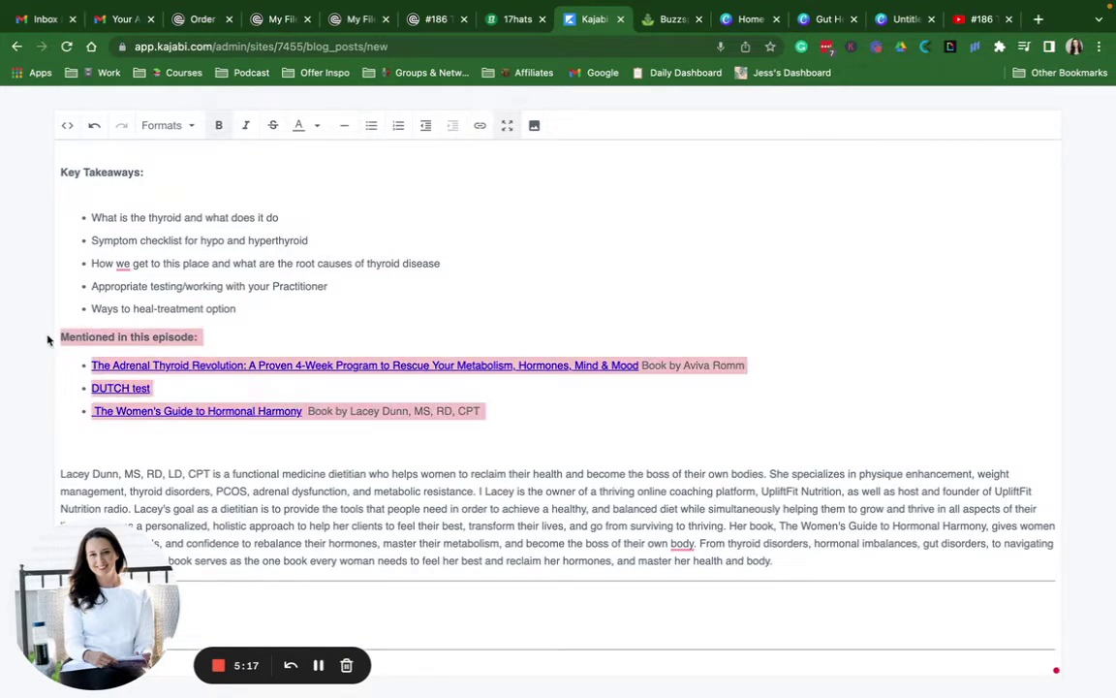
key(BackSpace)
key(BackSpace)
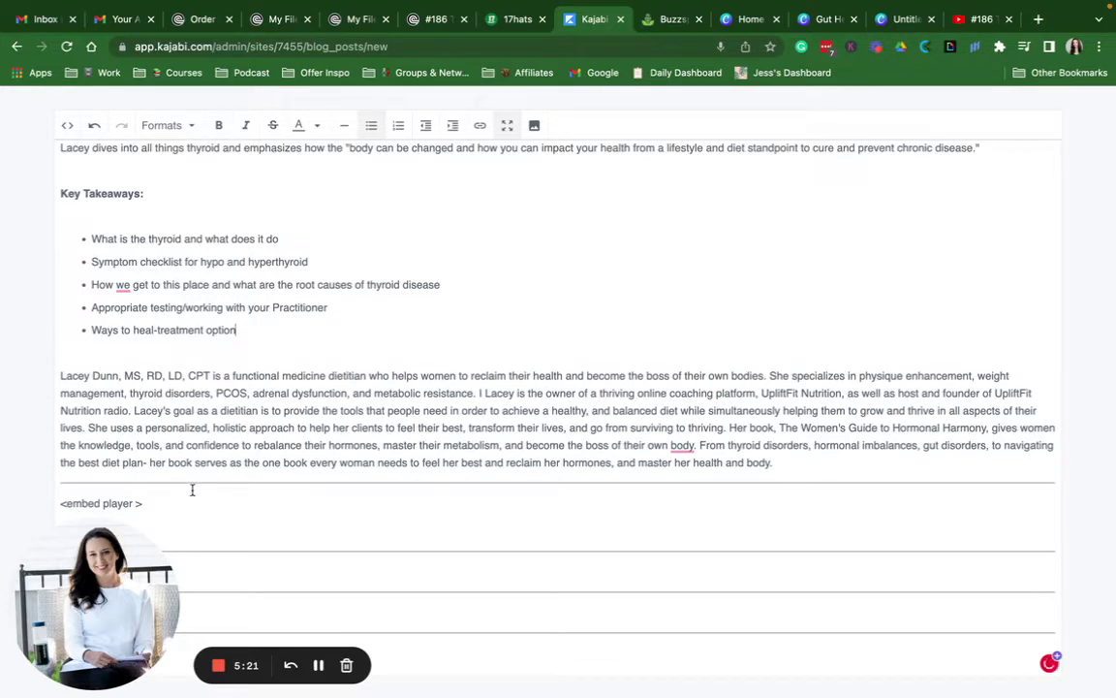
text(Mentioned in this episode: The Thyroid Revolution: A Proven 4-Week Program to Rescue Your Metabolism, Hormones, Mind & Mood Book by Aviva Romm The Women's Guide to Hormonal Harmony by Lacey Dunn, MS, RD, CPT)
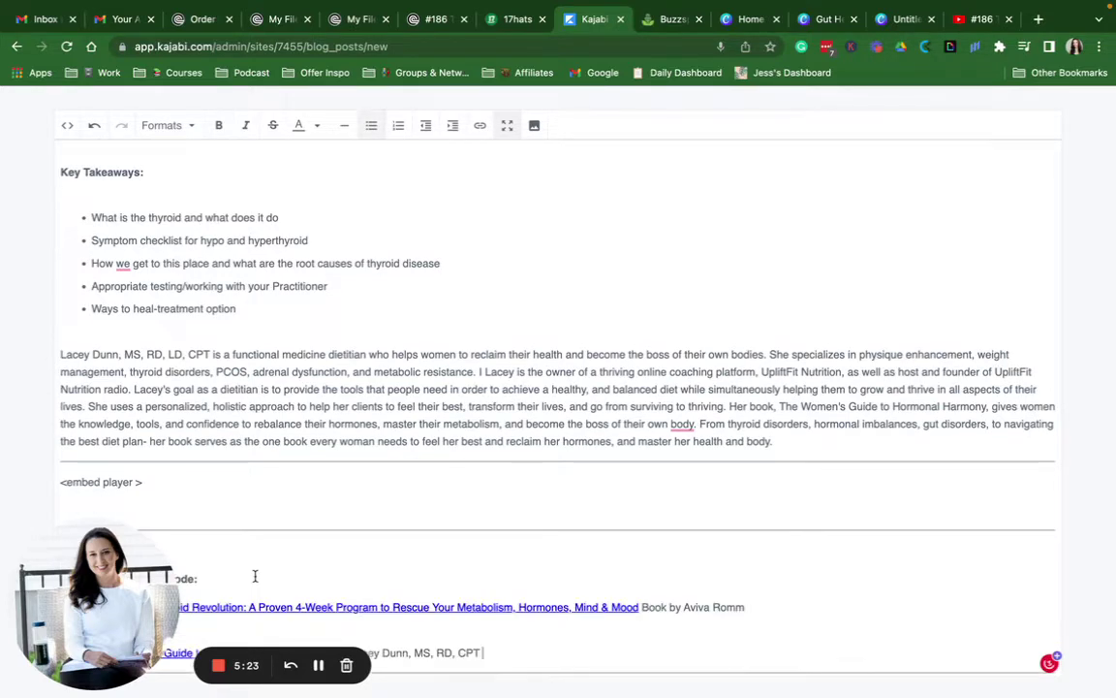
Delete the "Links" placeholder above "Mentioned in this episode:" and insert a horizontal line in its place
scroll(268, 537, down, 2)
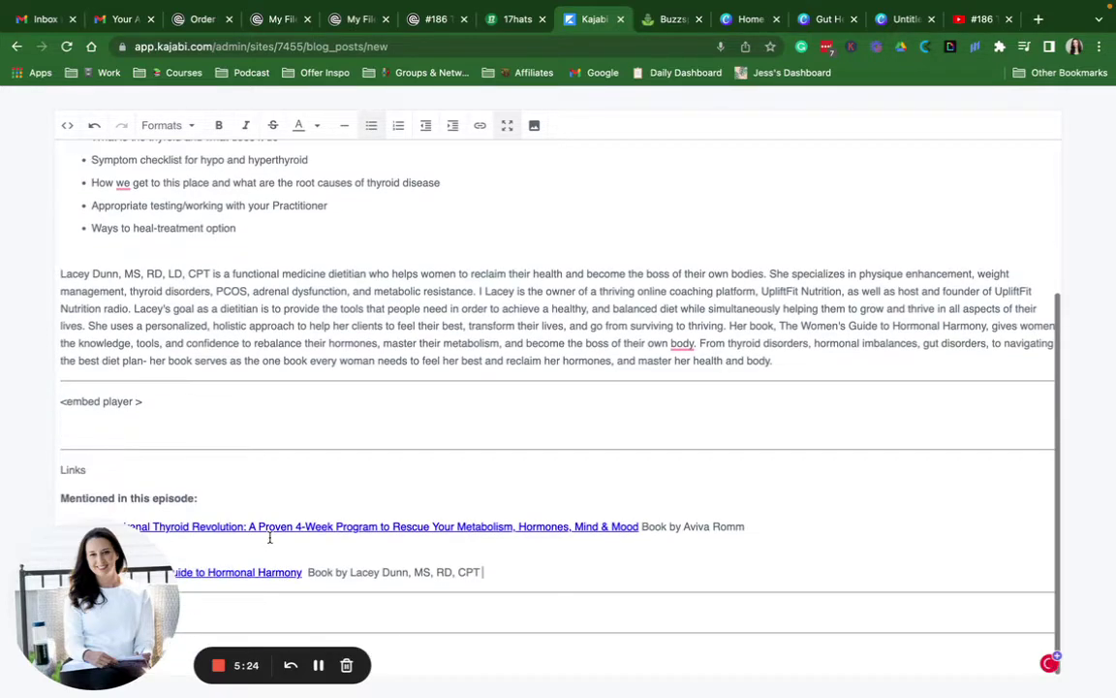
double_click(70, 470)
key(BackSpace)
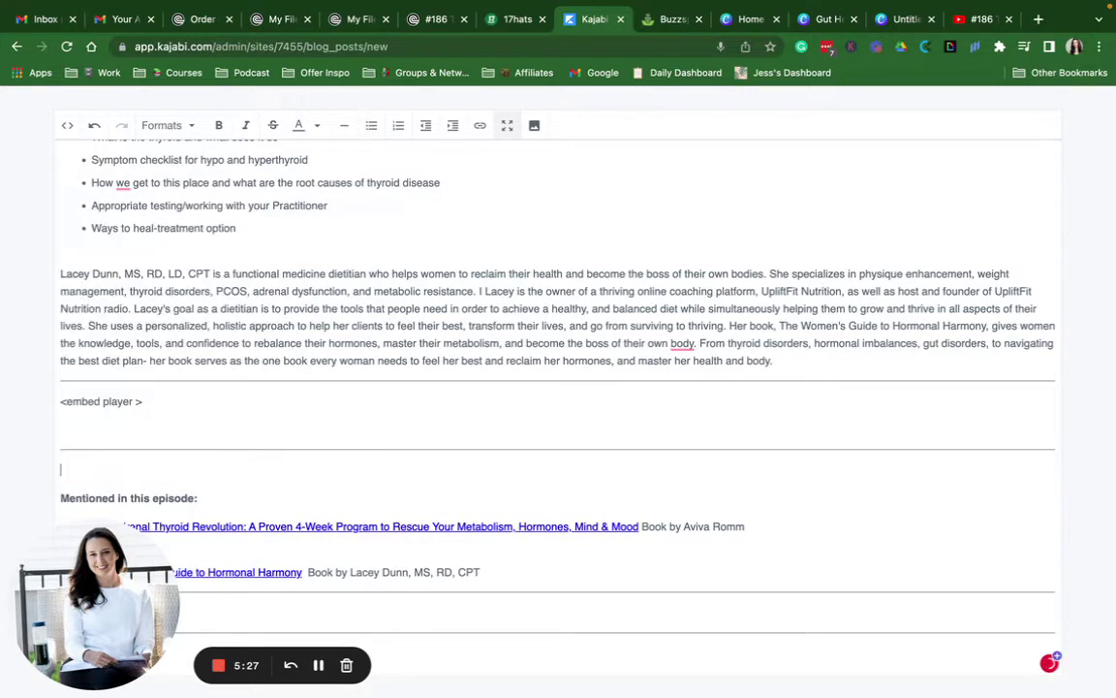
click(344, 125)
Switch to Buzzsprout and copy the closing block of the episode description, from "Personalized functional medicine" through the reviewthispodcast.com/lessstressed link
click(660, 25)
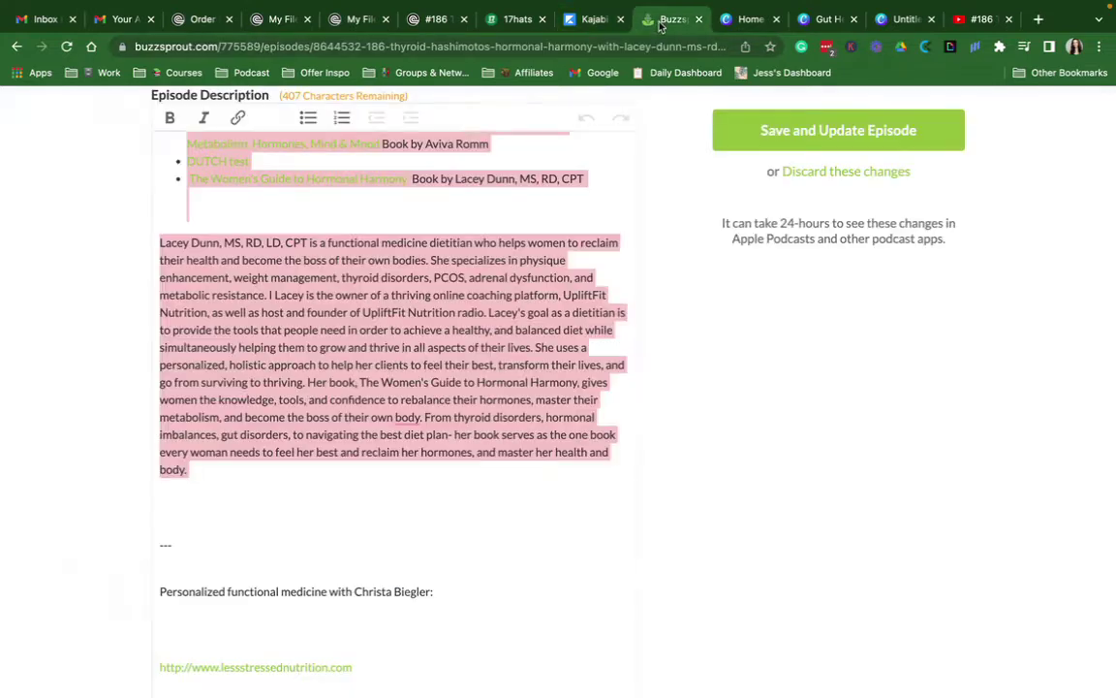
scroll(726, 317, up, 10)
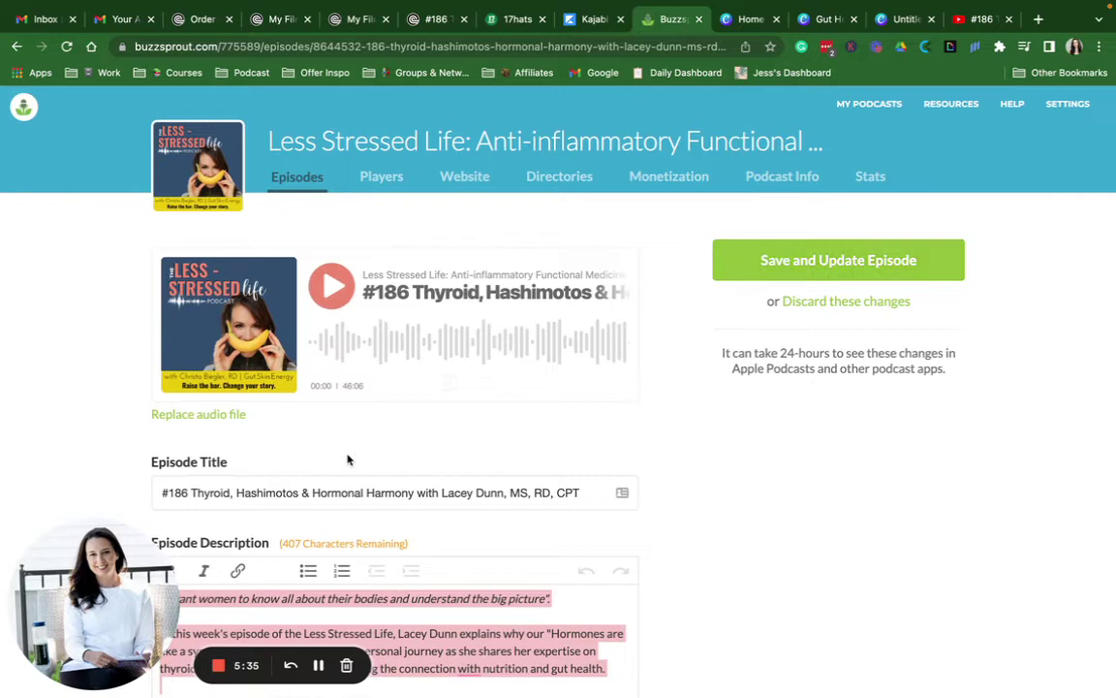
scroll(349, 458, down, 15)
scroll(343, 387, down, 8)
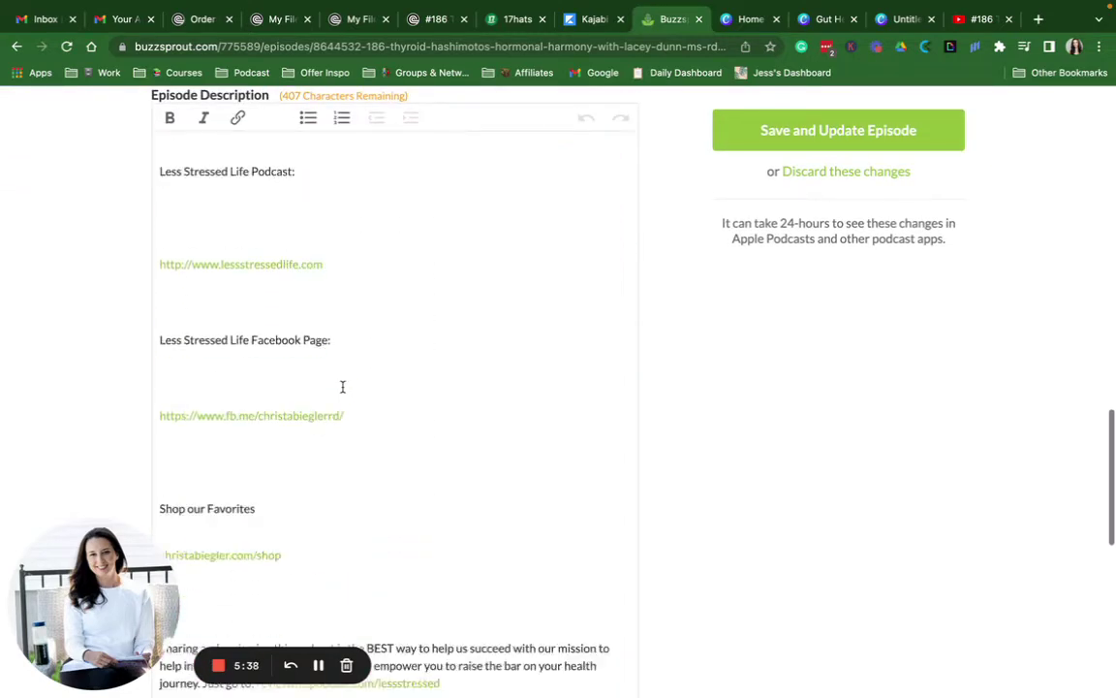
scroll(342, 386, up, 5)
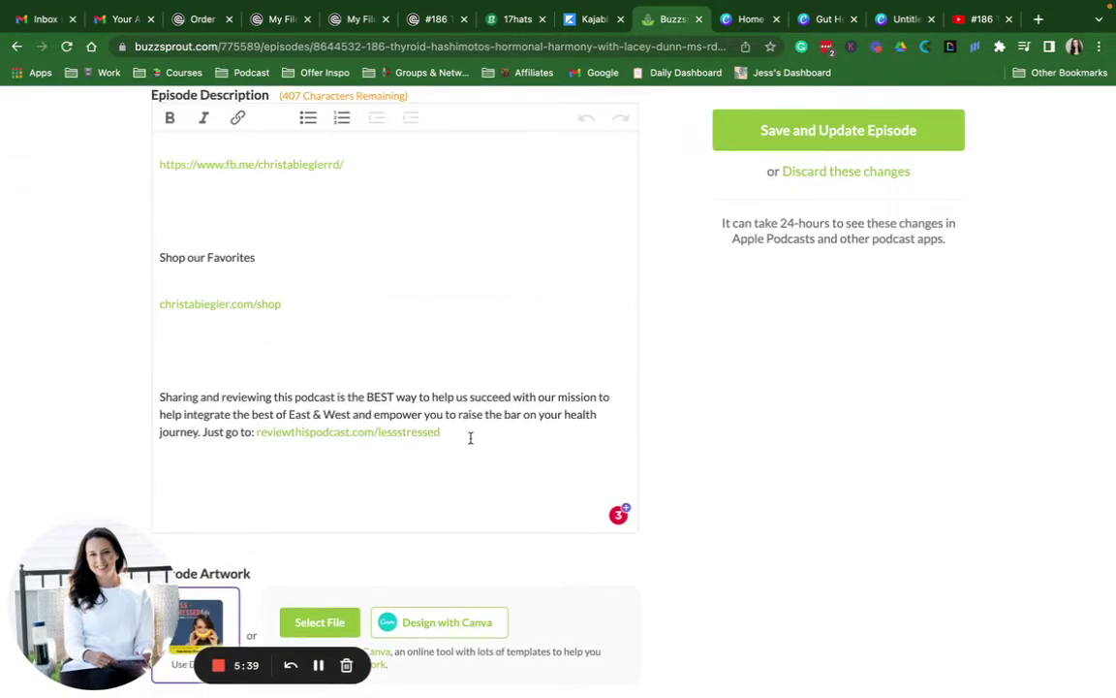
drag(473, 435, 234, 255)
scroll(235, 254, up, 4)
scroll(235, 255, up, 3)
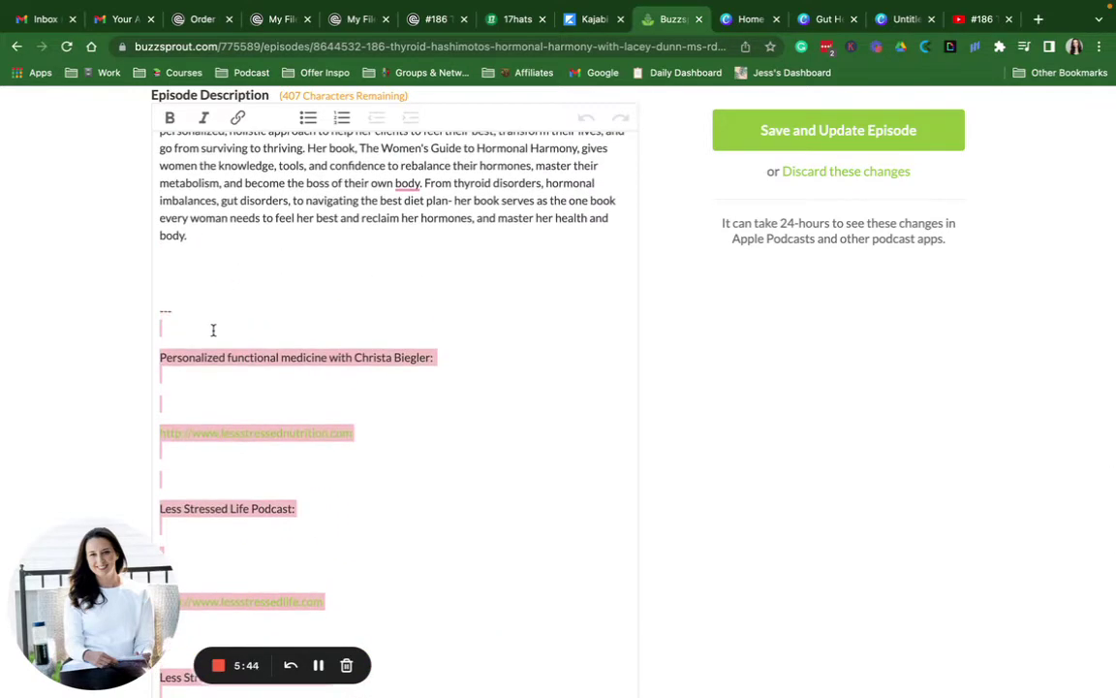
drag(213, 330, 164, 355)
Switch to Kajabi and paste the copied closing block on a new line below the last "Mentioned in this episode:" bullet
click(593, 18)
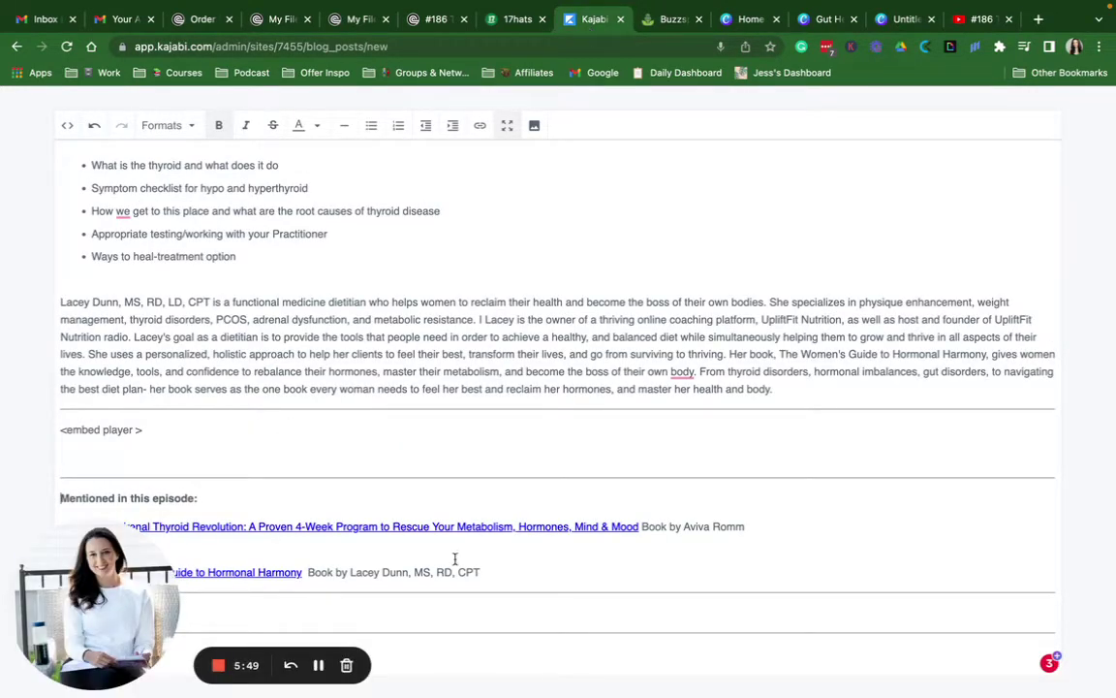
click(490, 563)
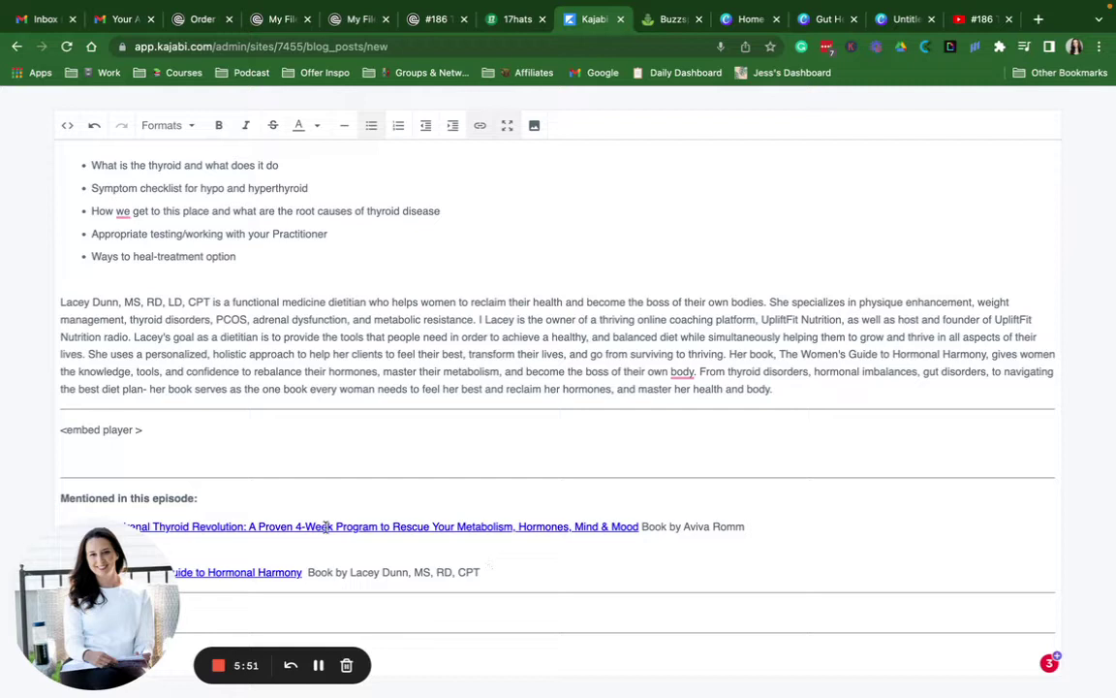
drag(118, 540, 1078, 588)
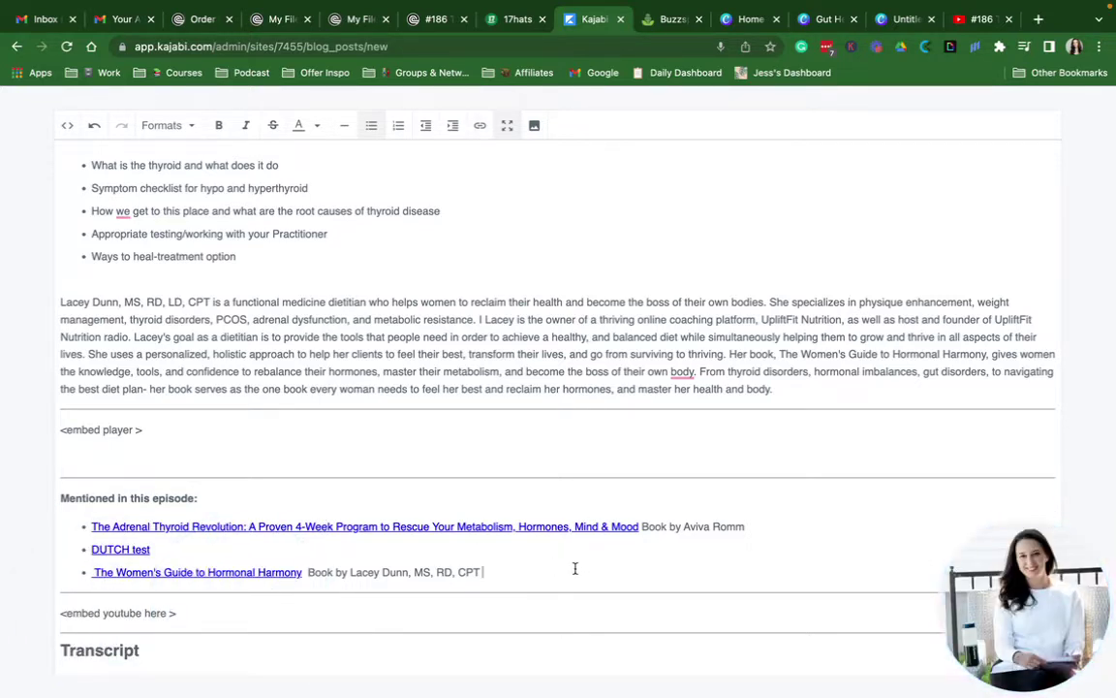
key(Return)
key(Return)
key(super+Down)
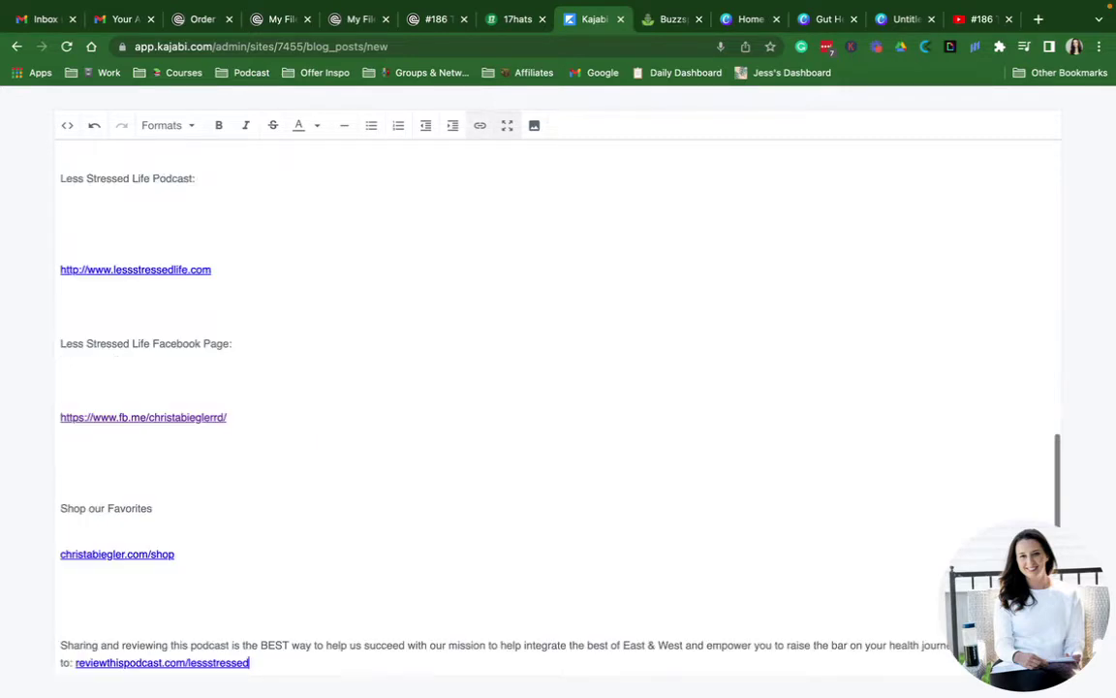
Remove the blank lines around the lessstressednutrition.com and lessstressedlife.com links, up to the "Less Stressed Life Facebook Page:" line
scroll(281, 388, up, 10)
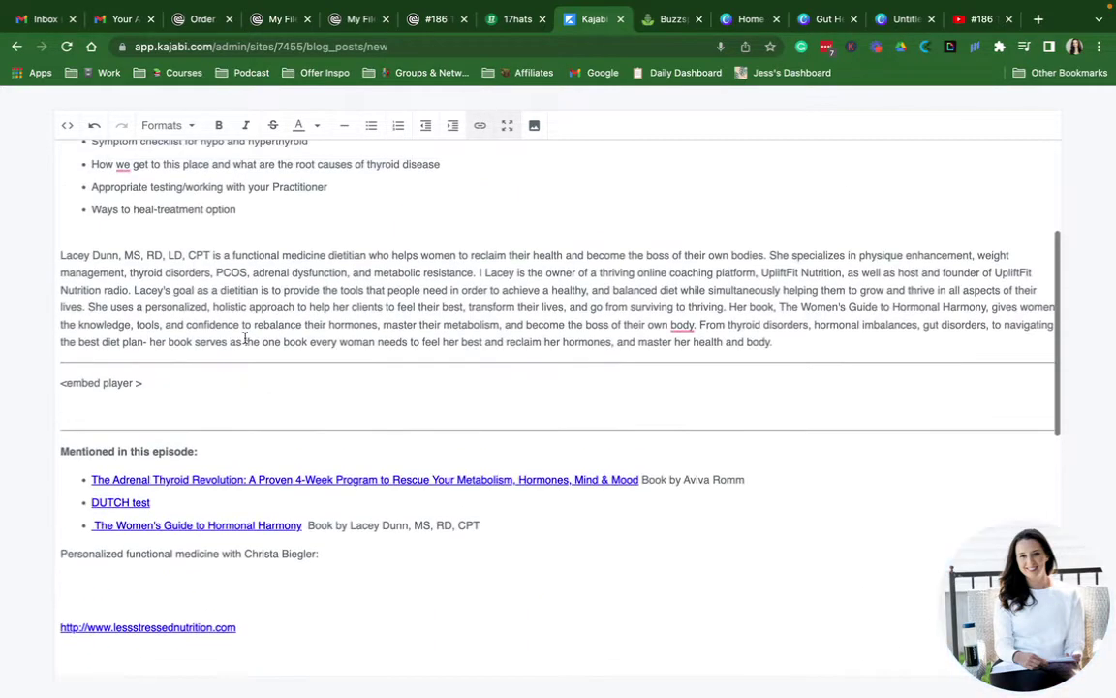
scroll(149, 461, down, 3)
click(117, 477)
key(BackSpace)
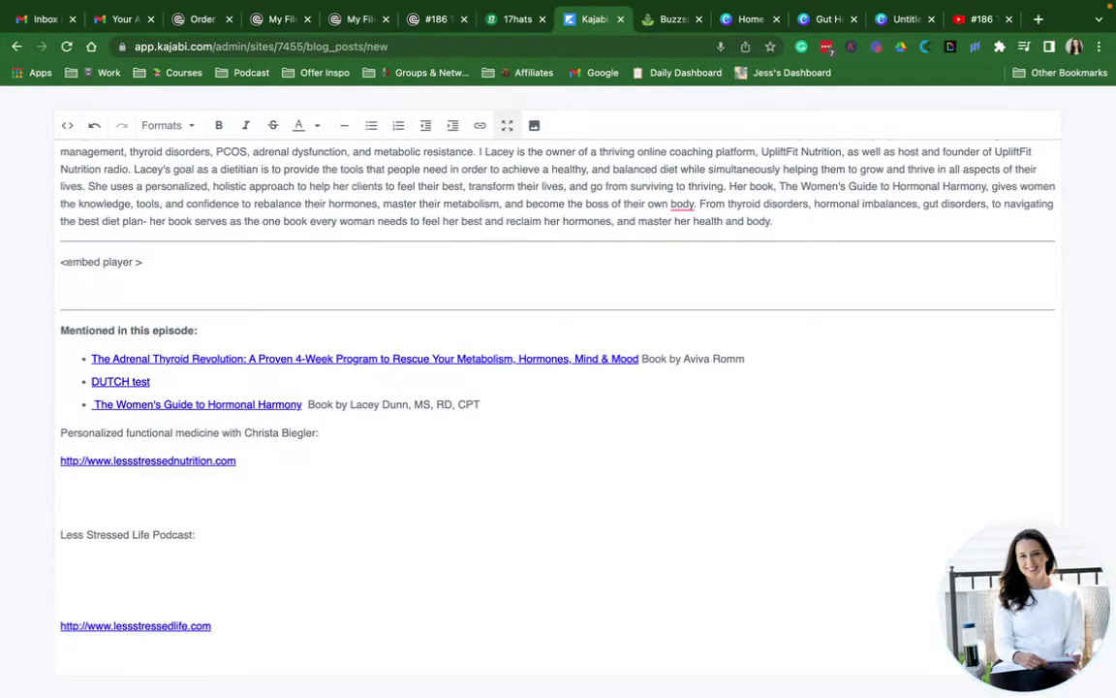
key(BackSpace)
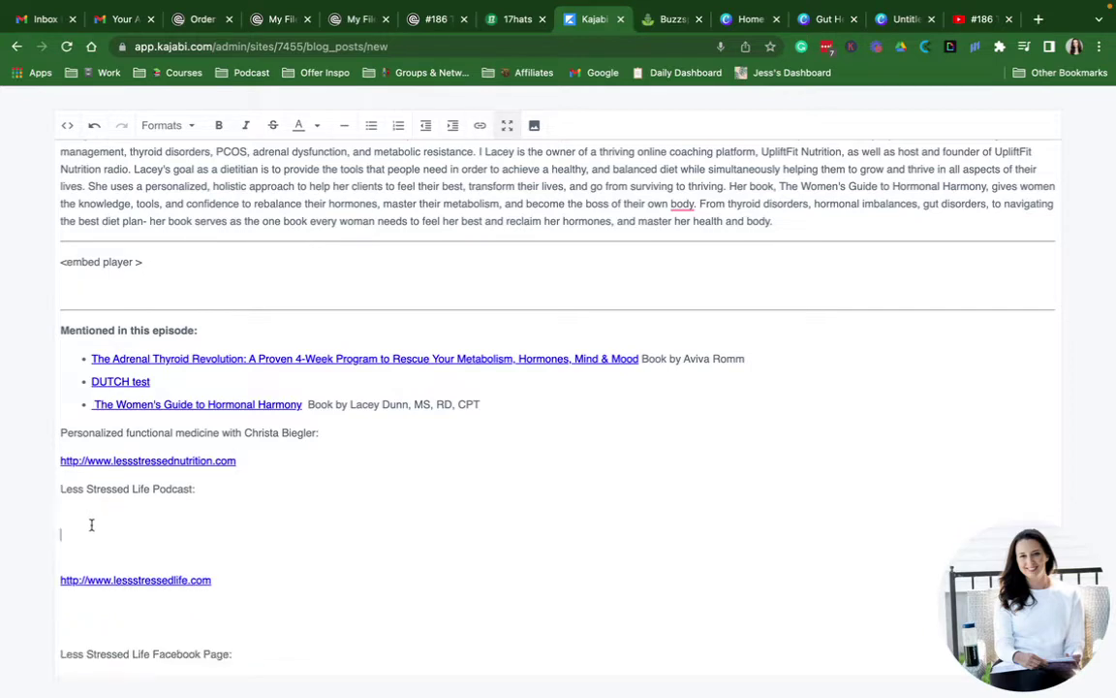
key(BackSpace)
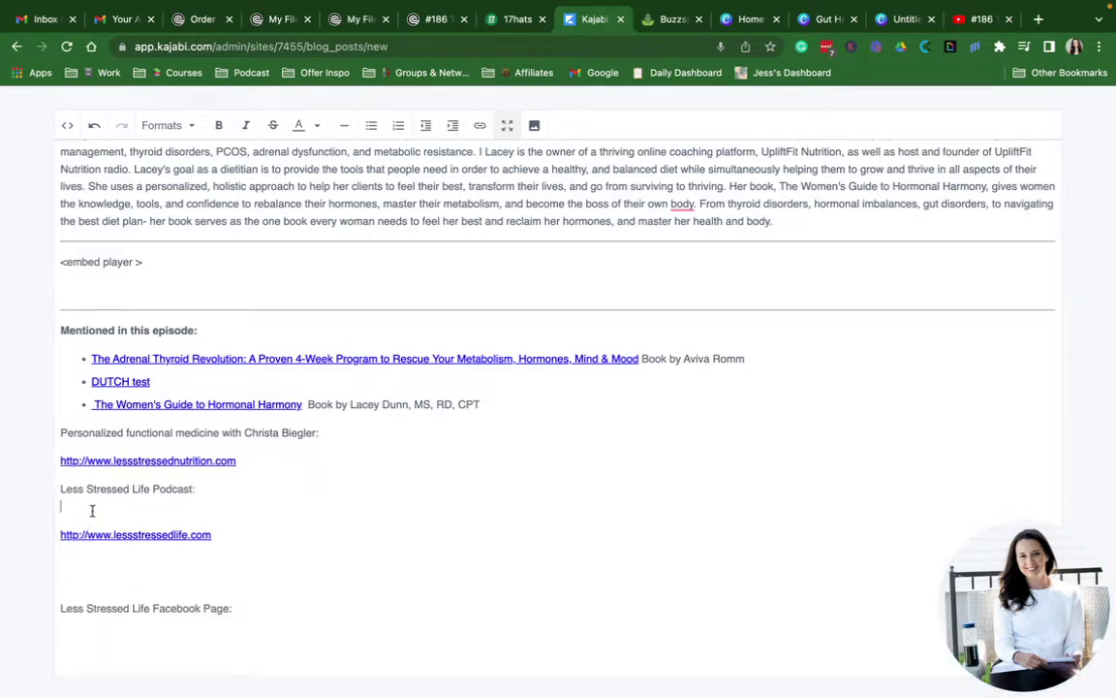
key(BackSpace)
key(BackSpace)
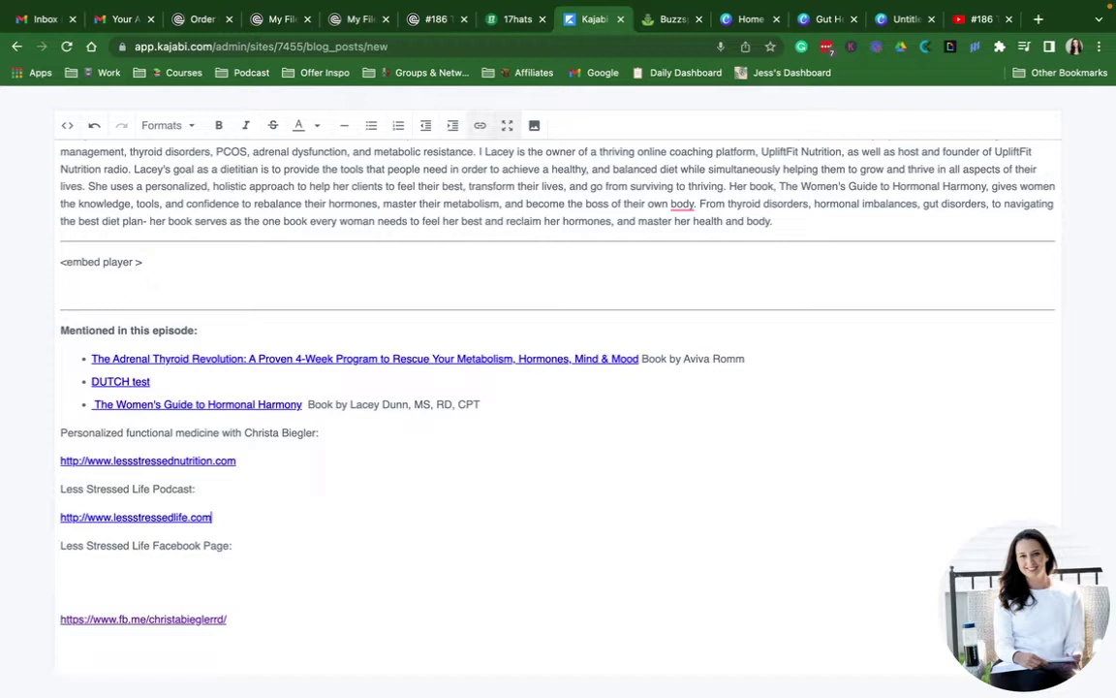
Remove the extra blank lines around the Facebook page link and between the shop link and the "Sharing and reviewing" paragraph
key(BackSpace)
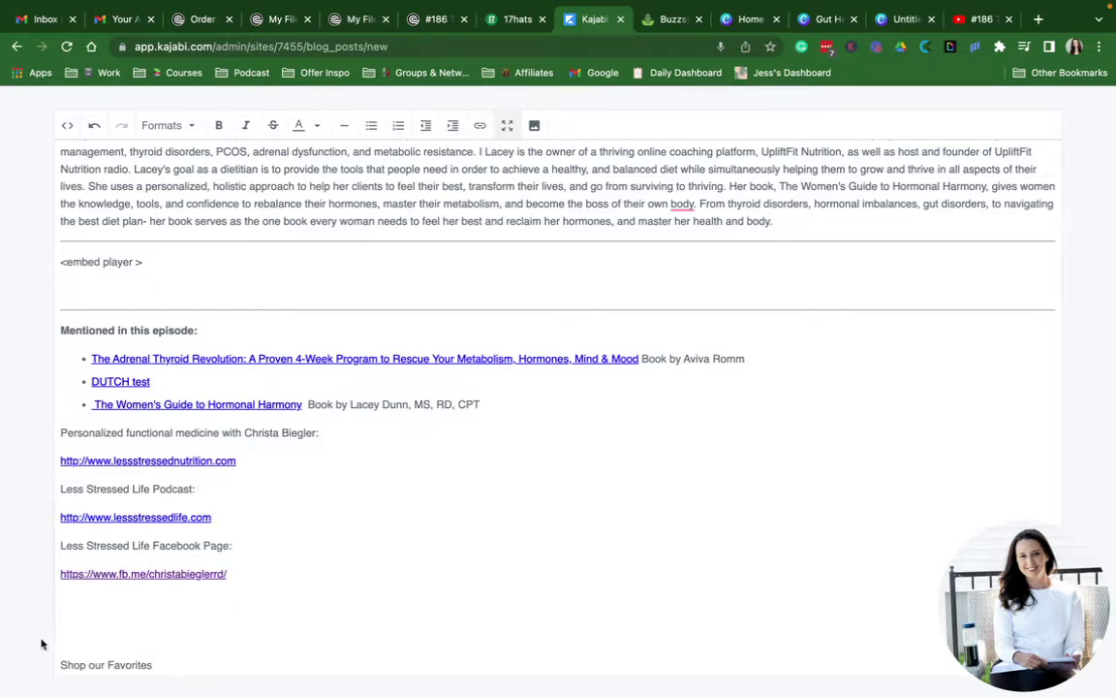
key(BackSpace)
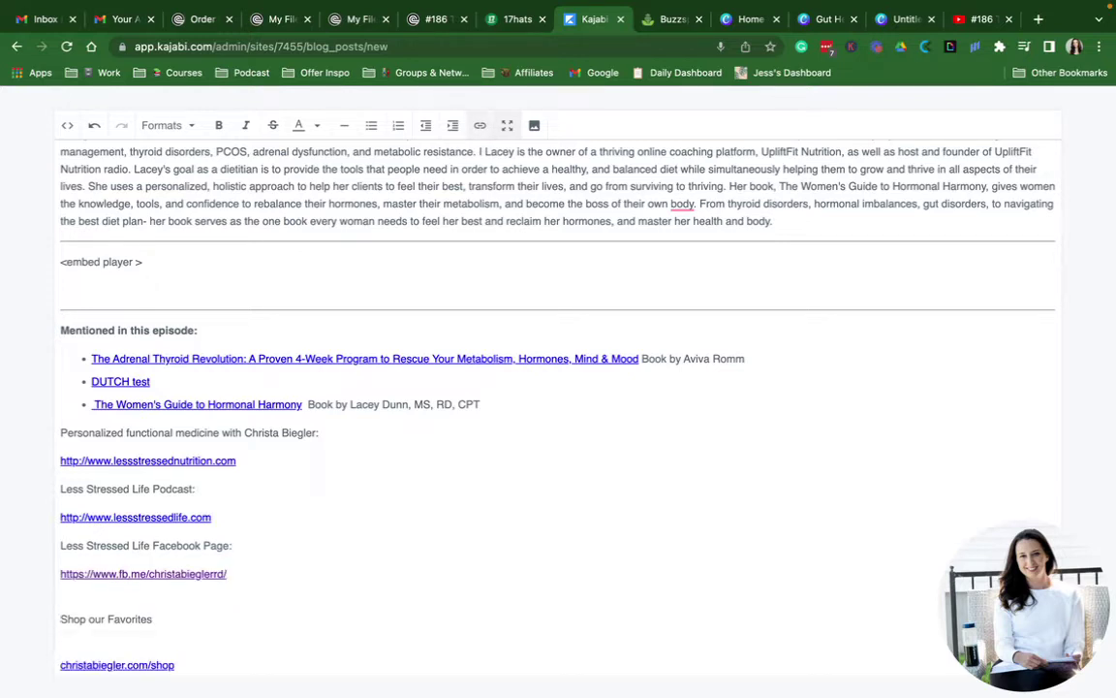
scroll(55, 642, down, 5)
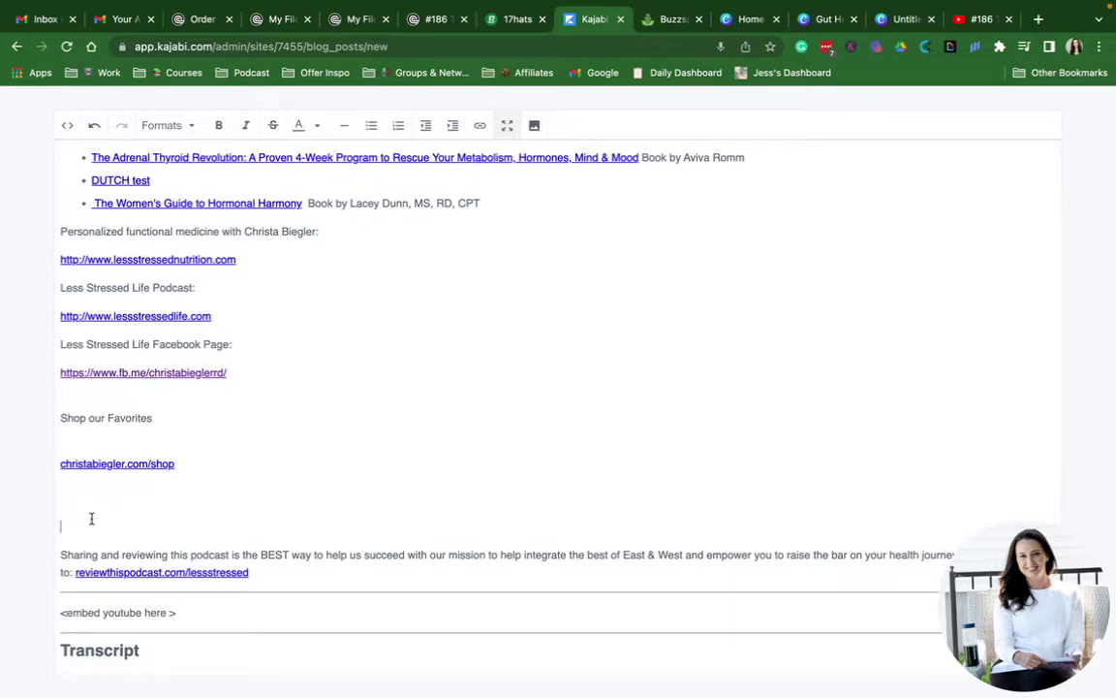
key(BackSpace)
key(BackSpace)
Switch to Buzzsprout, save the episode and copy the embed code for this single episode
scroll(193, 375, up, 6)
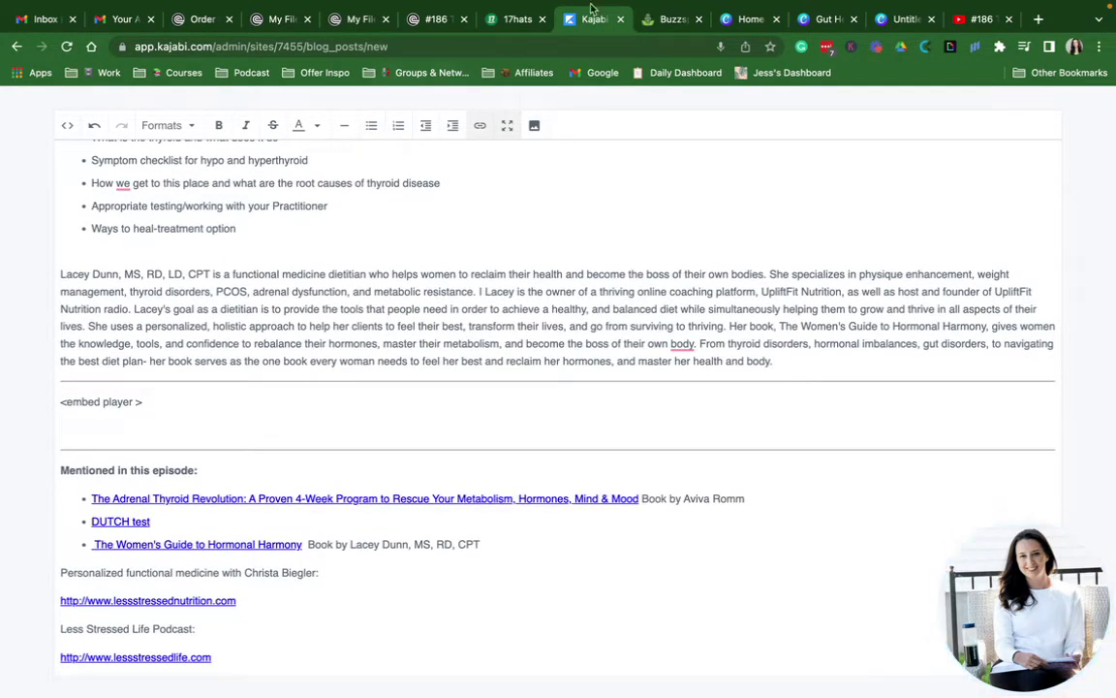
click(671, 21)
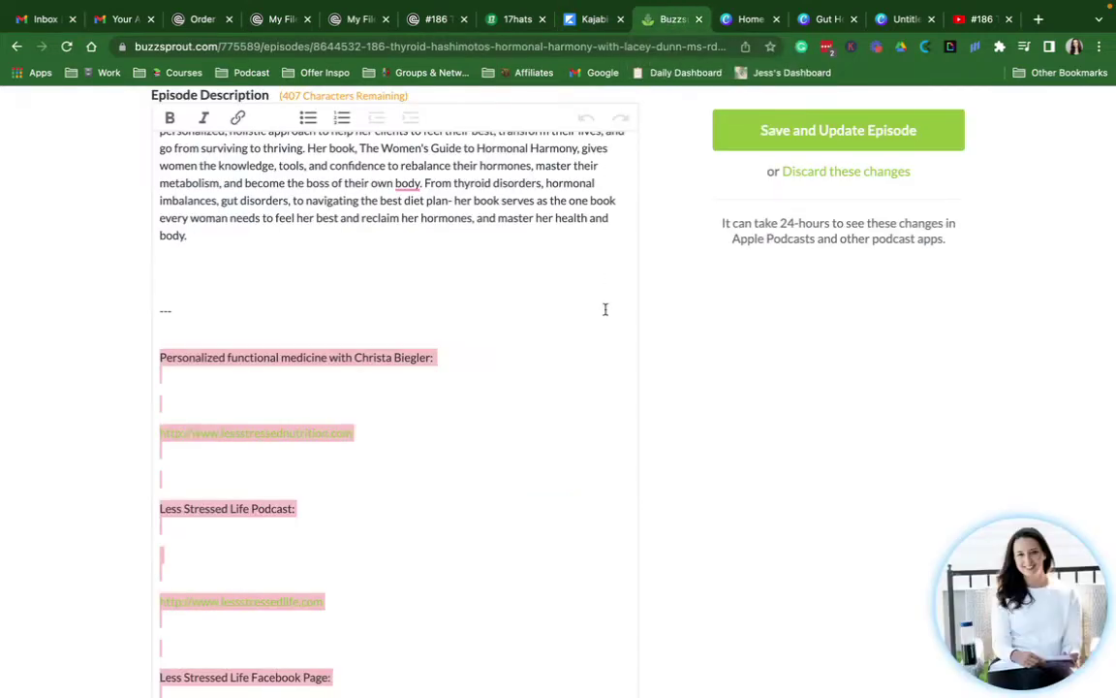
click(777, 142)
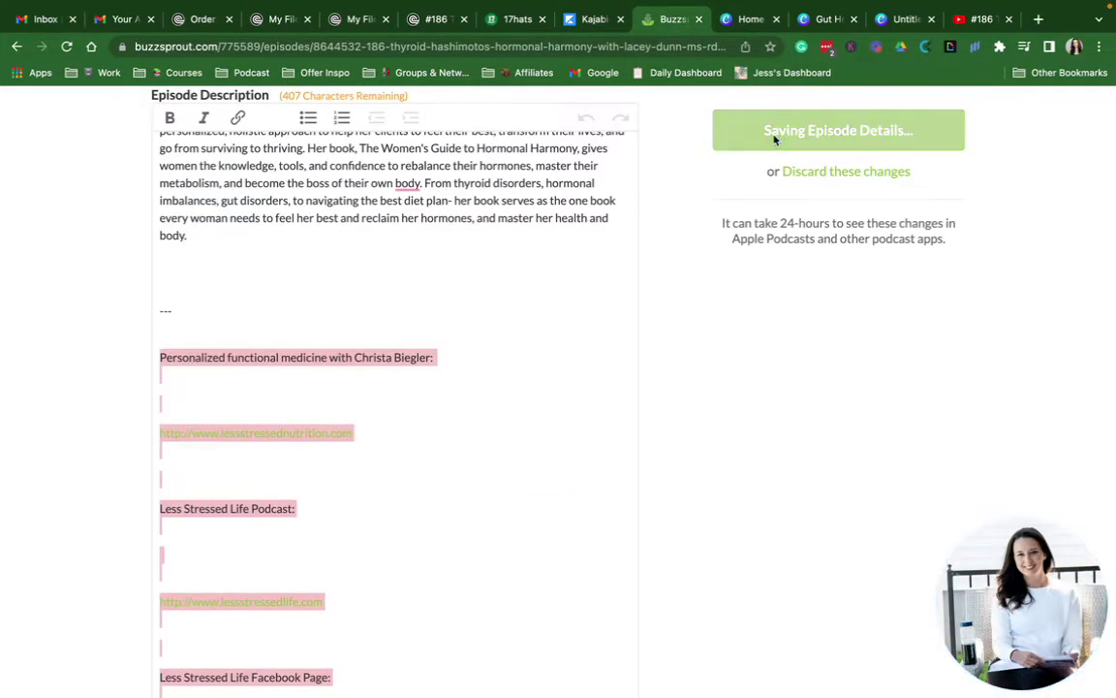
scroll(691, 455, down, 1)
scroll(690, 479, down, 10)
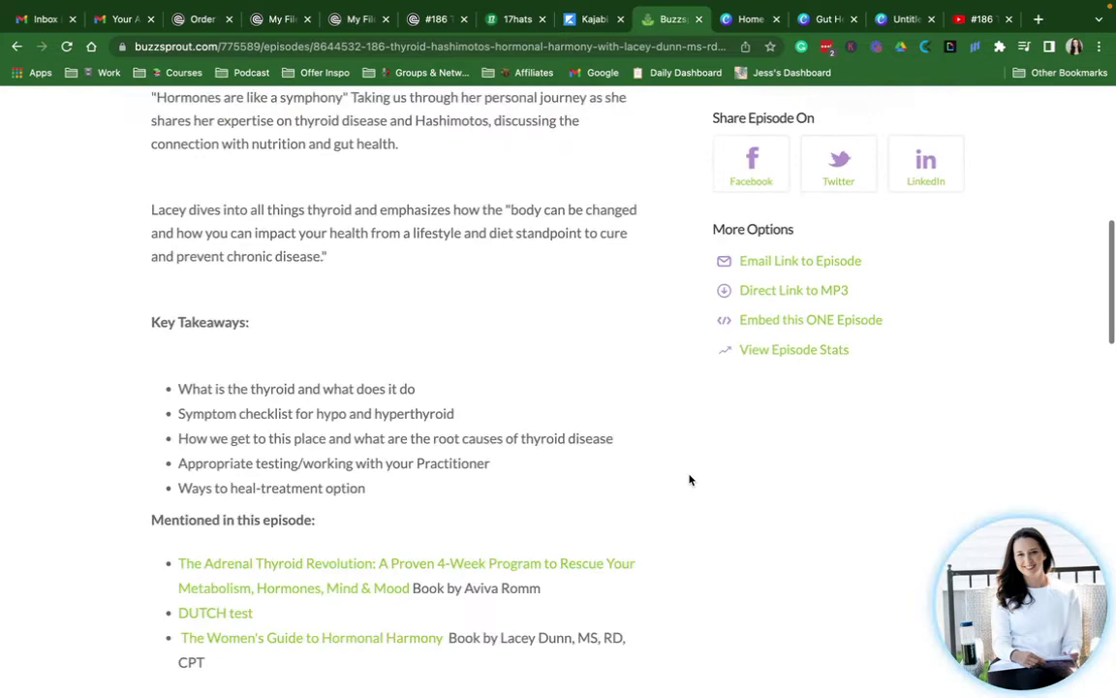
click(792, 274)
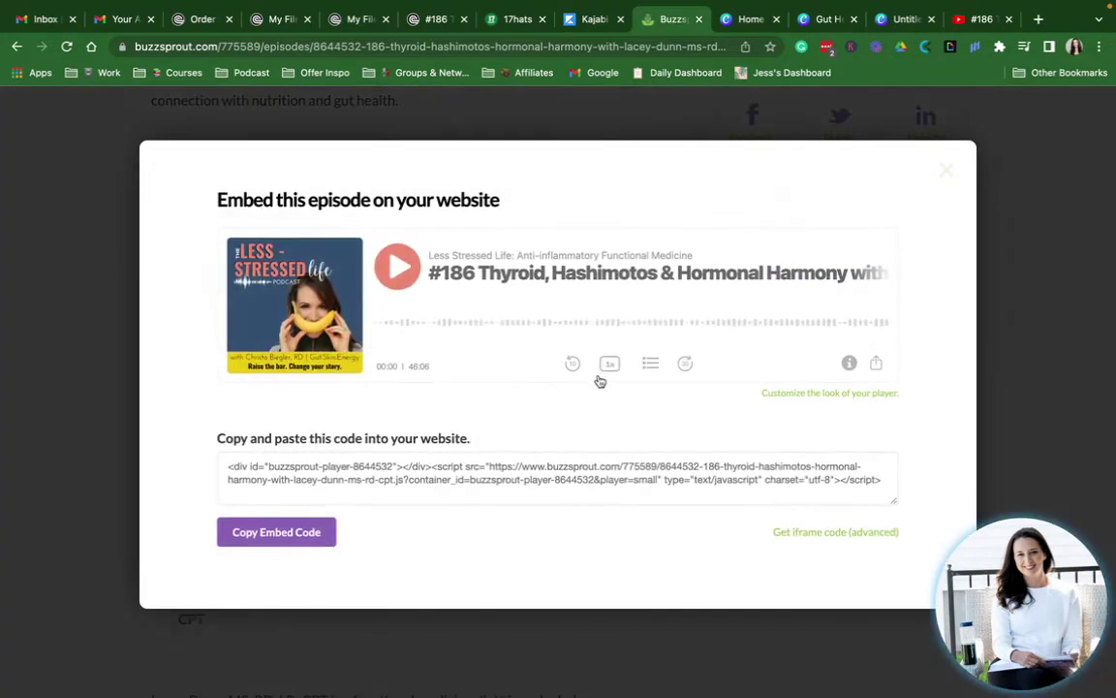
click(306, 532)
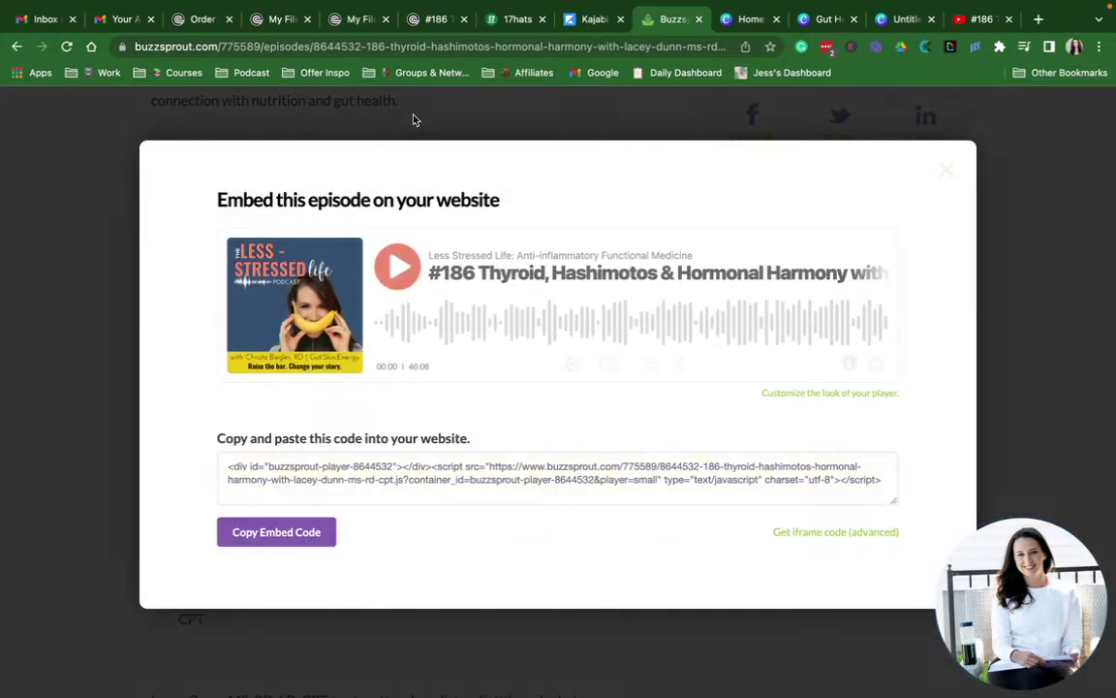
Switch to Kajabi and replace the "<embed player >" placeholder in the post's source code with the copied Buzzsprout embed code
click(590, 19)
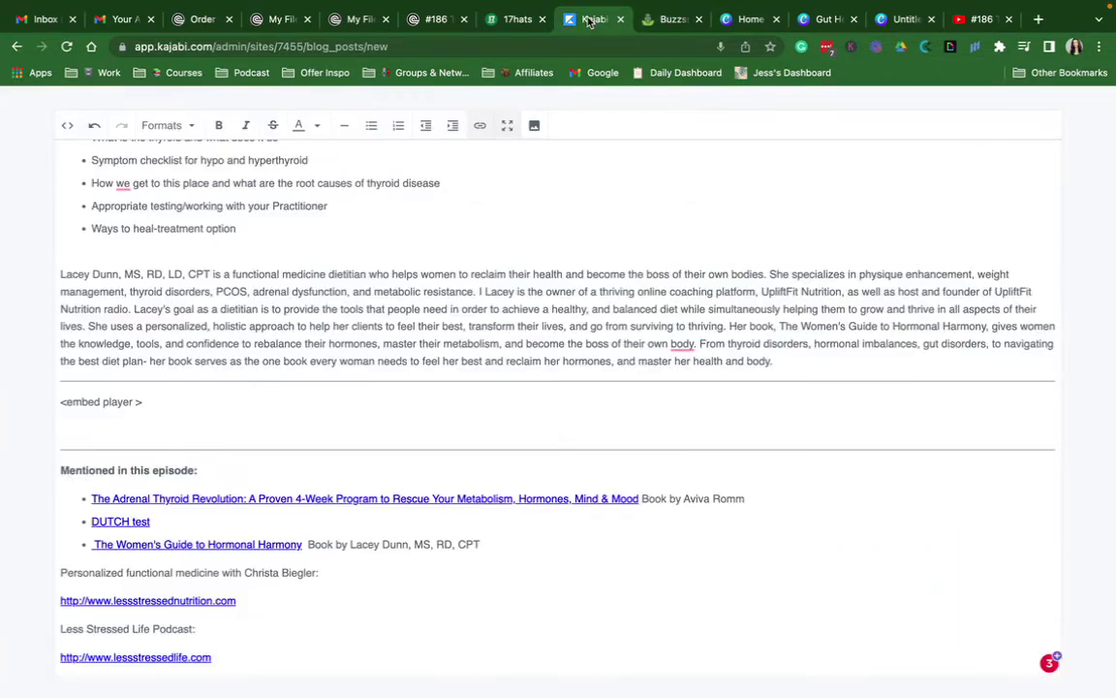
click(66, 126)
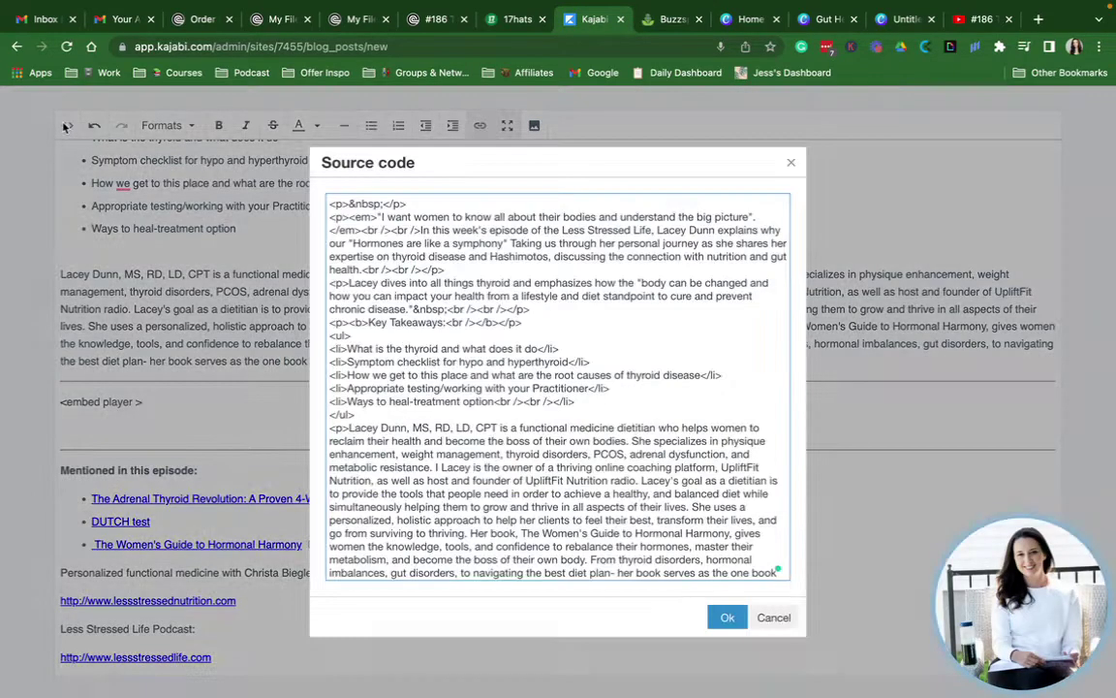
scroll(389, 391, down, 2)
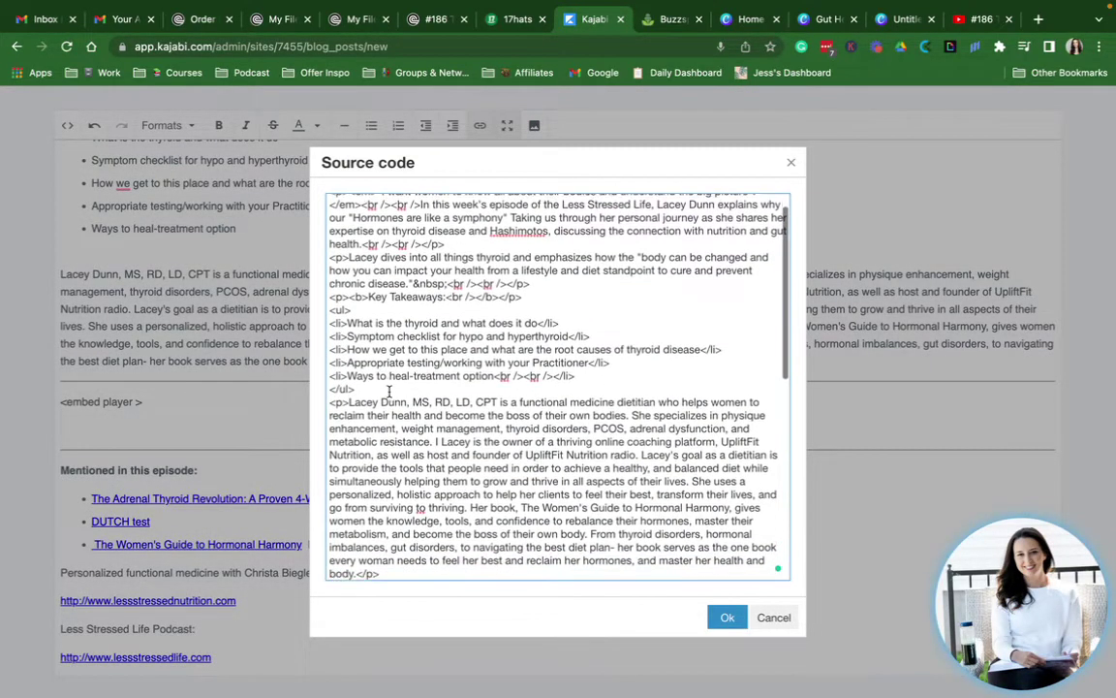
scroll(389, 391, down, 4)
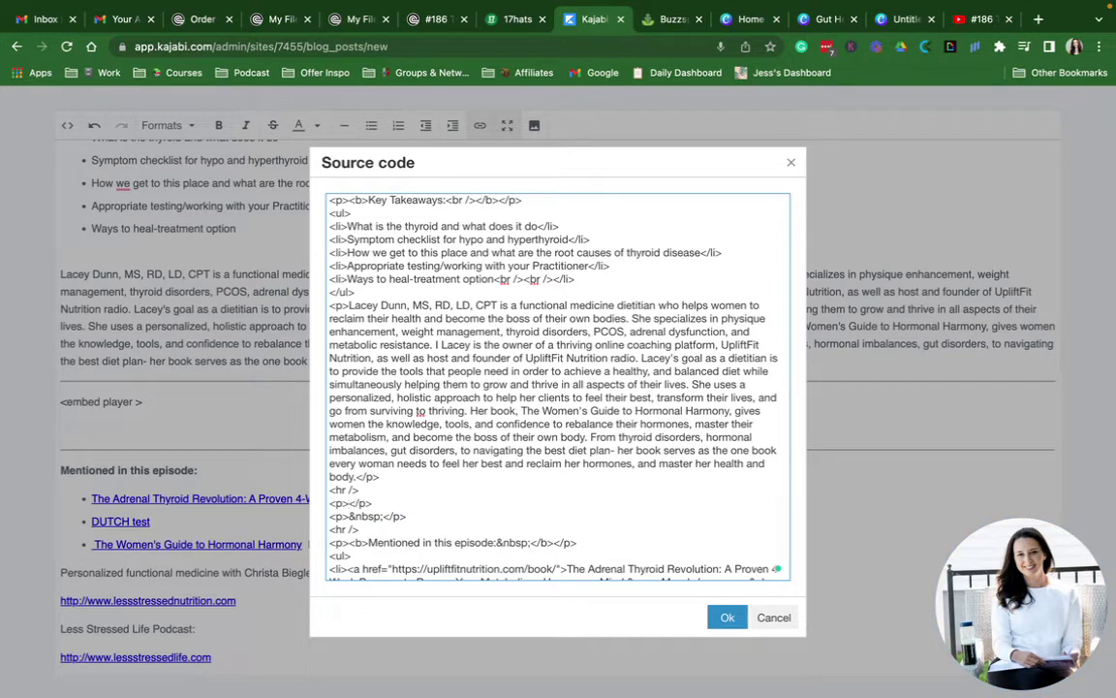
key(super+v)
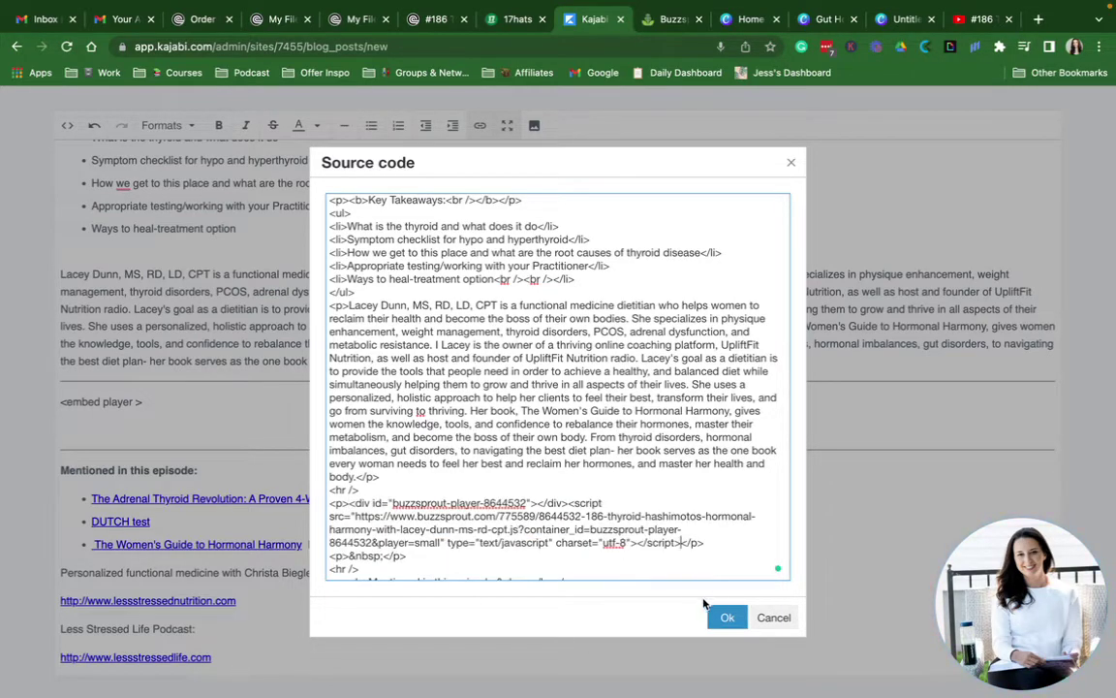
Find the empty video paragraph above the Transcript heading in the source code, then switch to YouTube and copy the episode #186 video's embed code
scroll(659, 463, down, 5)
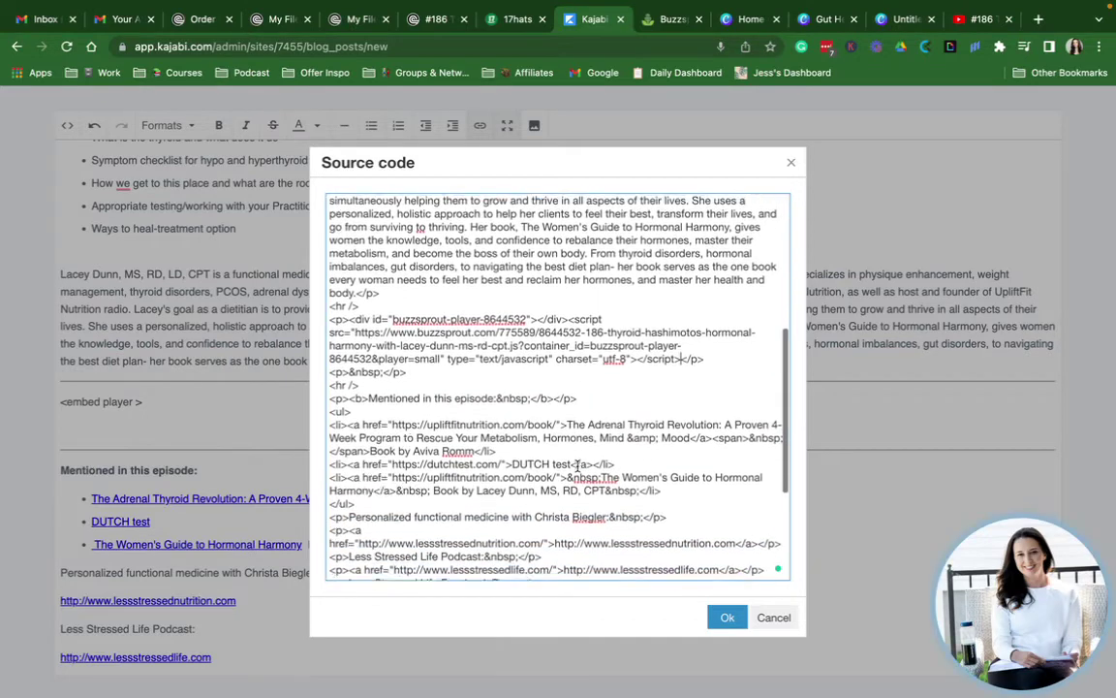
scroll(577, 467, down, 5)
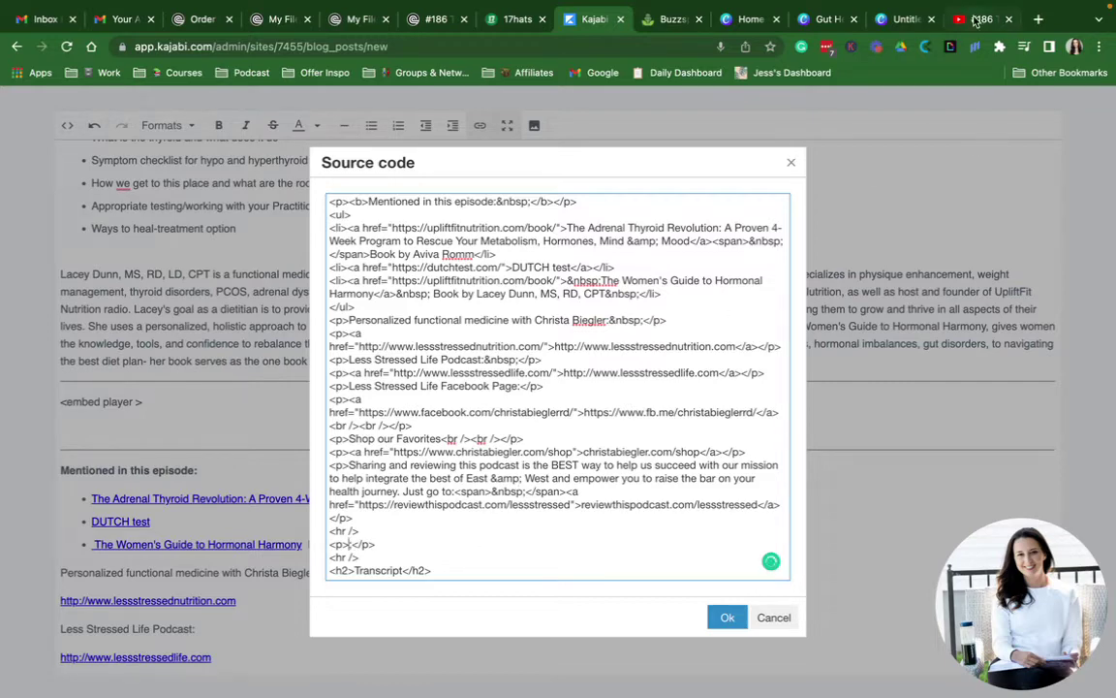
click(977, 20)
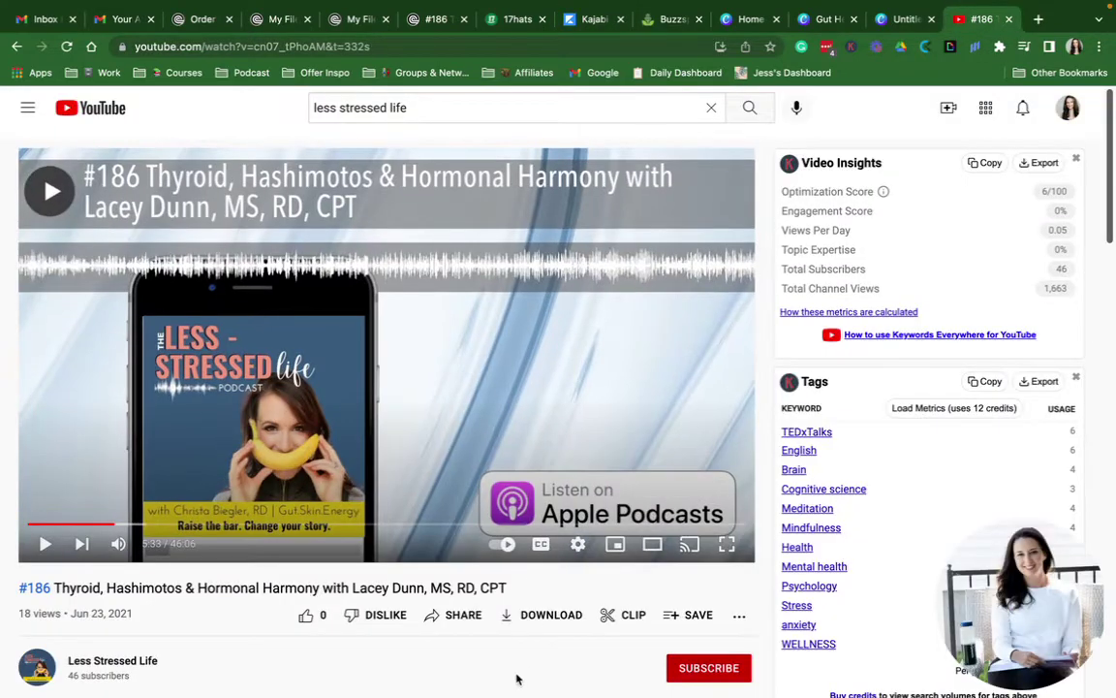
click(466, 615)
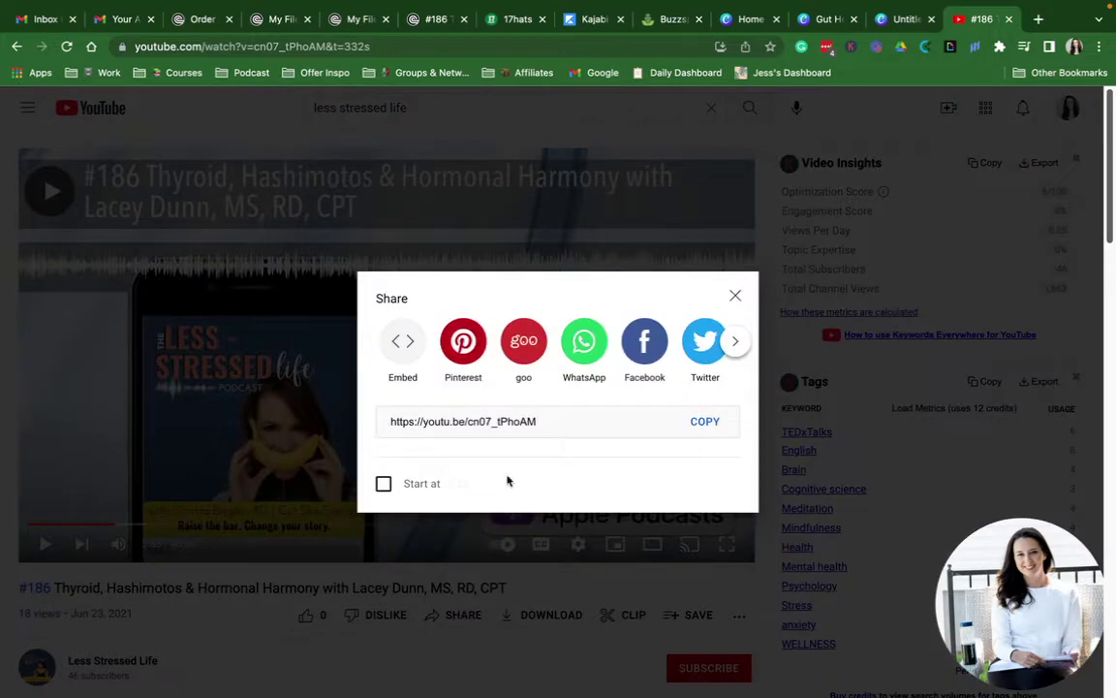
click(406, 359)
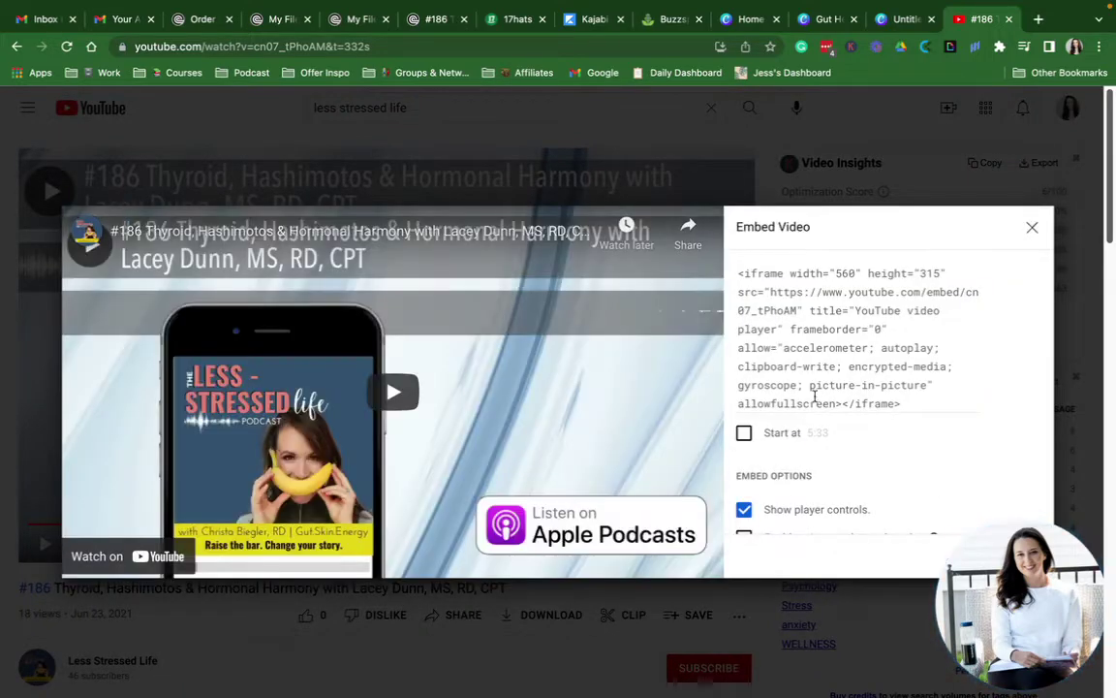
drag(1008, 607, 751, 608)
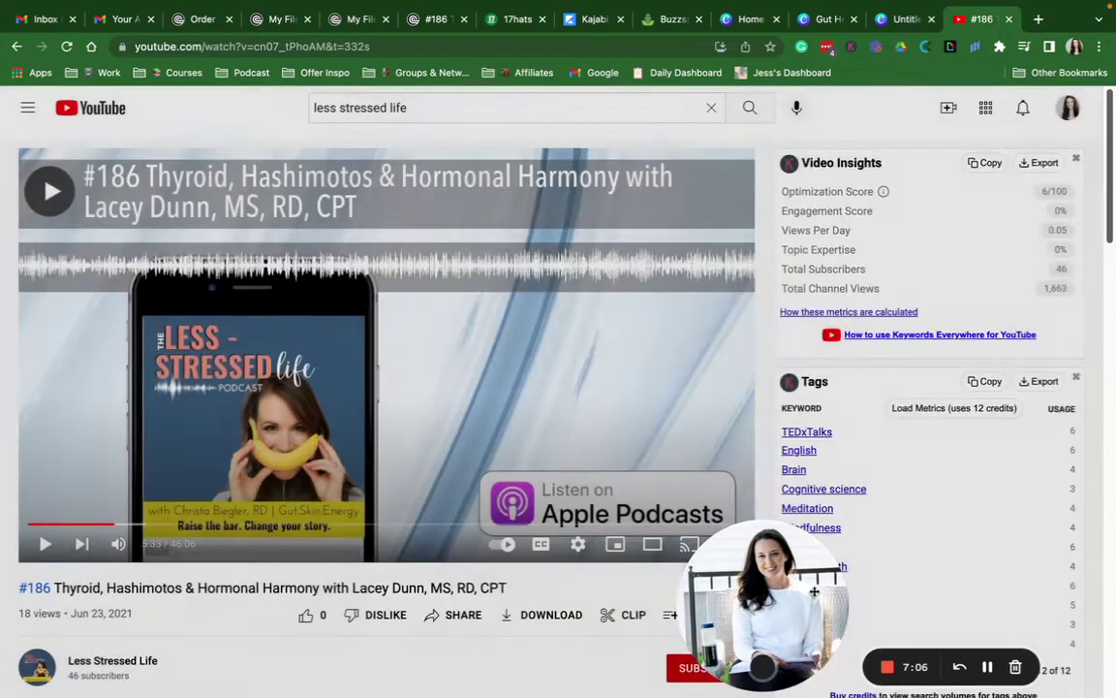
click(463, 618)
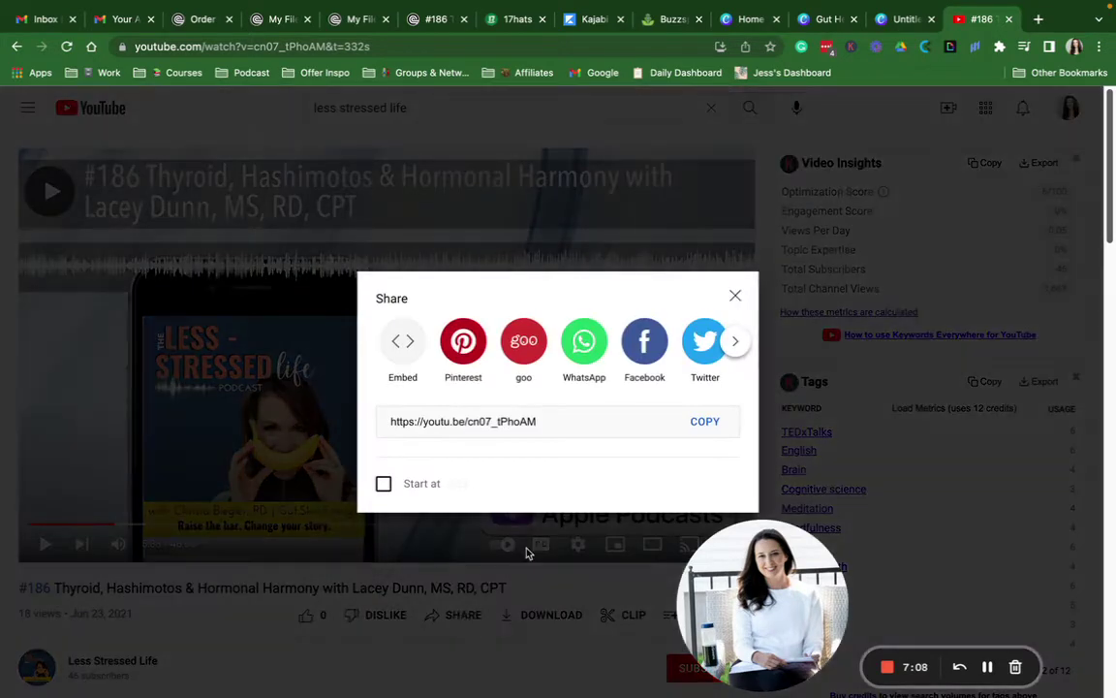
click(383, 355)
click(1020, 556)
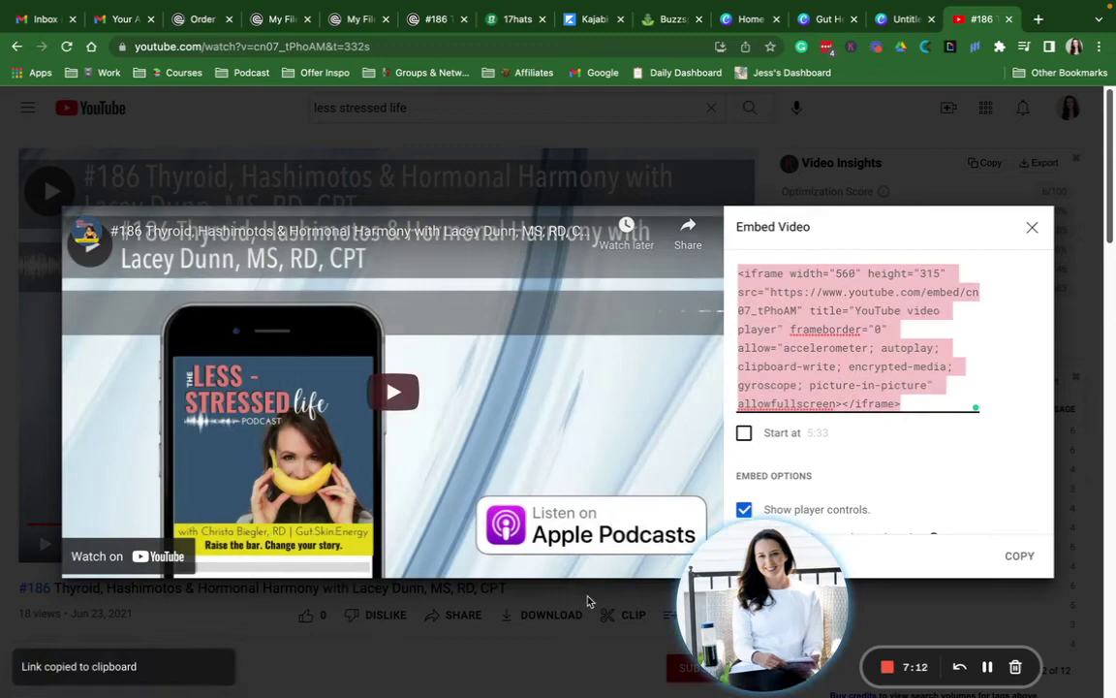
click(510, 655)
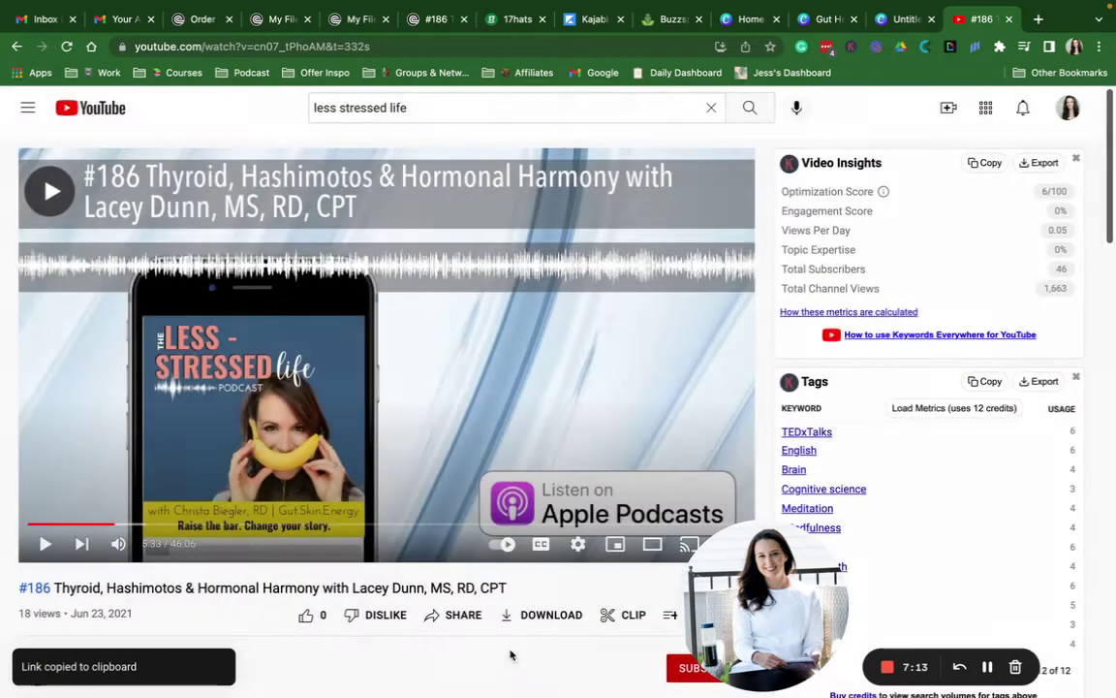
Switch back to Kajabi, insert the copied YouTube embed code in the paragraph above the Transcript heading, and apply the source code changes
click(578, 23)
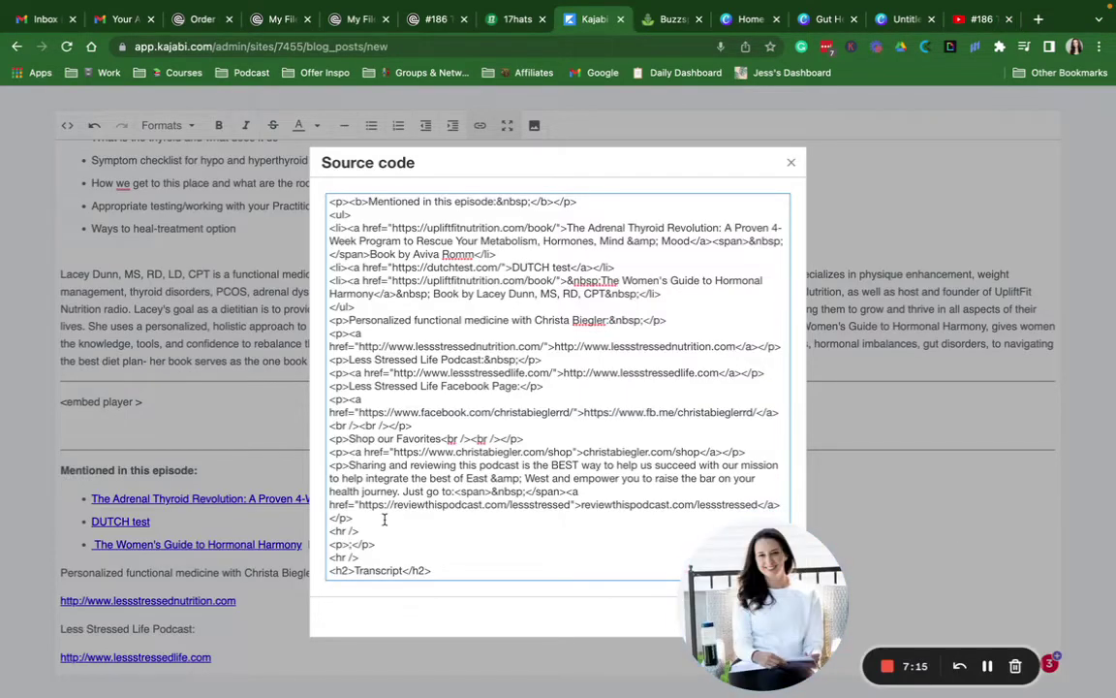
key(super+v)
scroll(507, 511, down, 1)
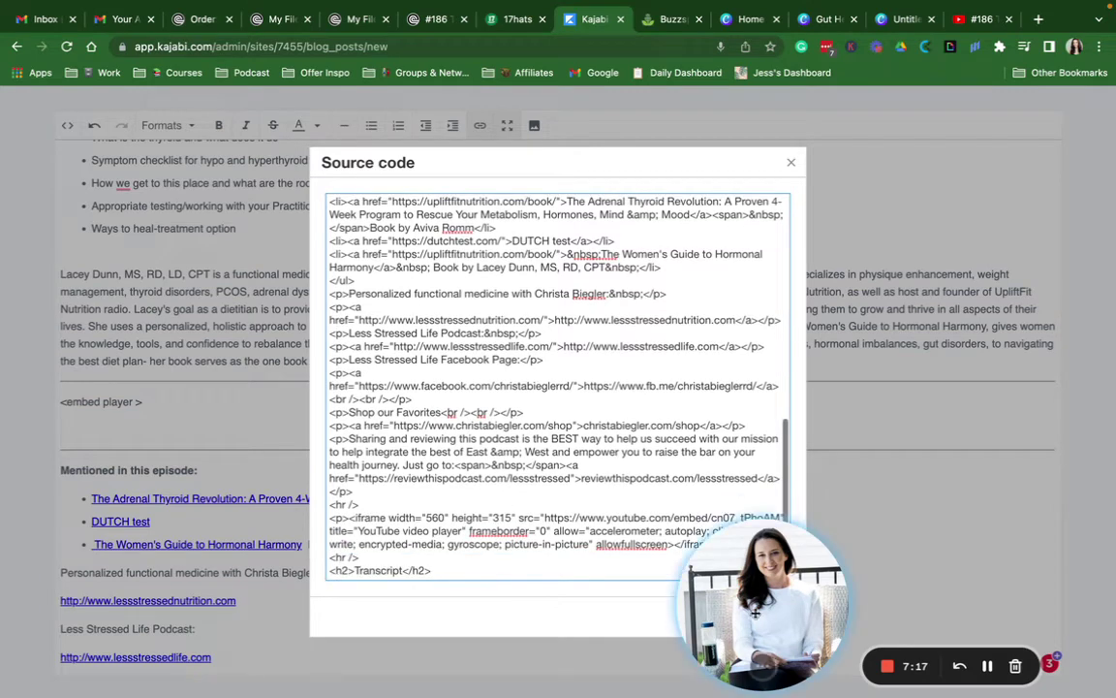
drag(756, 613, 993, 613)
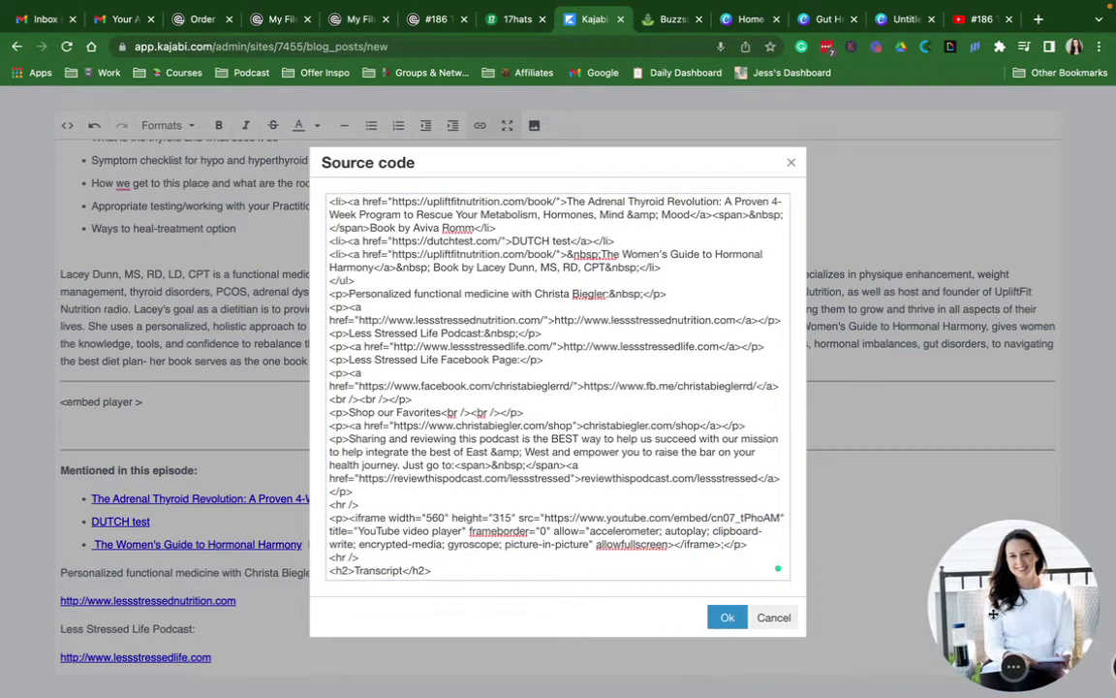
click(725, 618)
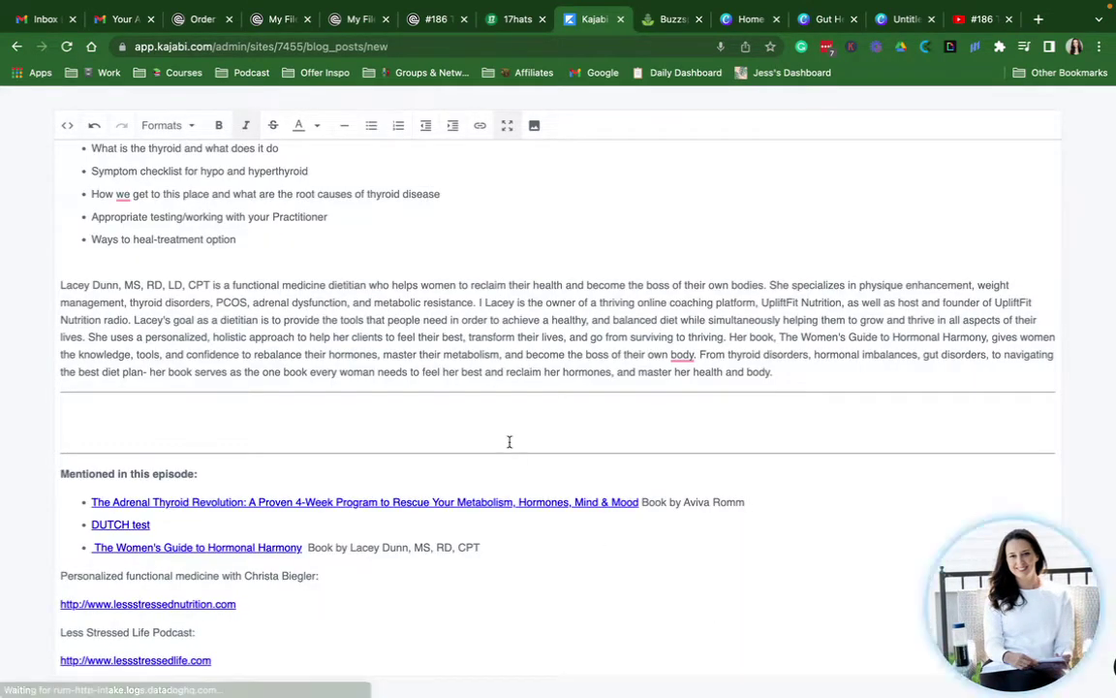
Add a colon to the "Transcript" heading below the embedded video and start a new line after it
scroll(358, 478, down, 6)
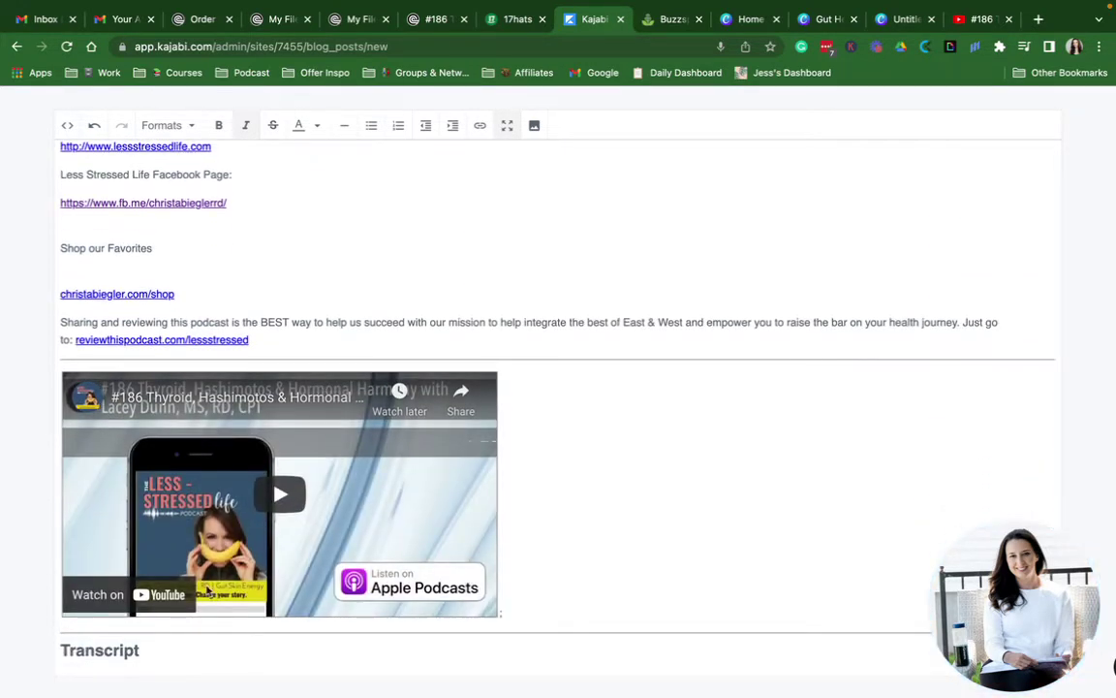
click(152, 648)
text(:)
key(Return)
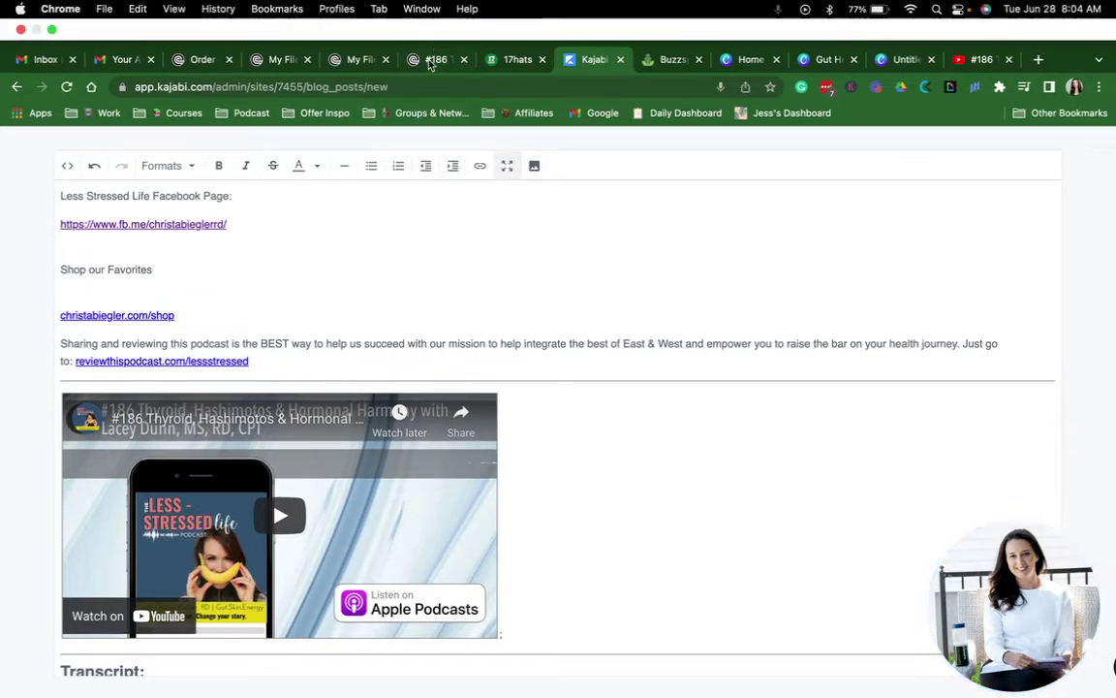
Switch to Rev, refresh the episode transcript, and rename every Speaker 1 label to the guest's full name copied from the Buzzsprout episode title
click(427, 61)
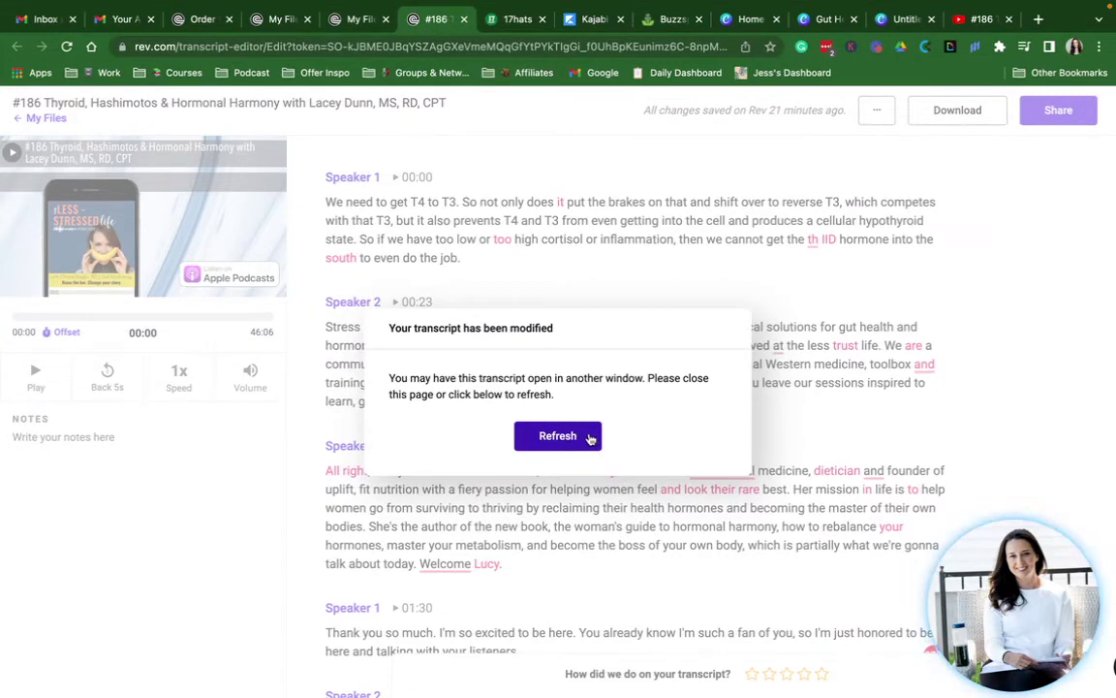
click(590, 438)
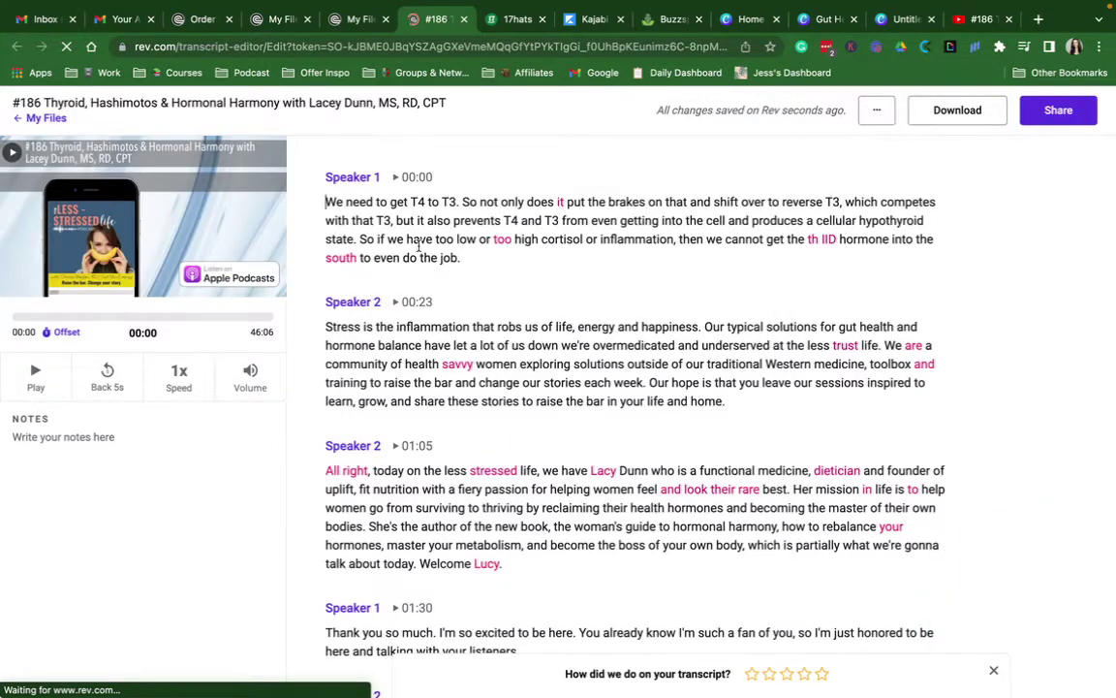
click(339, 176)
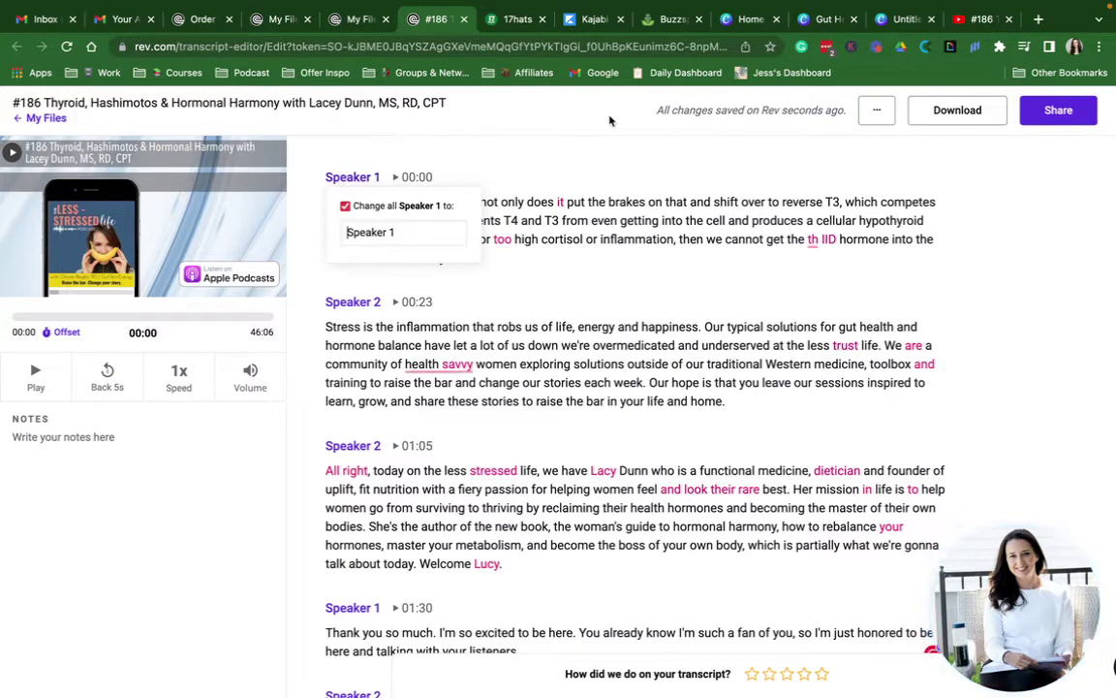
click(653, 26)
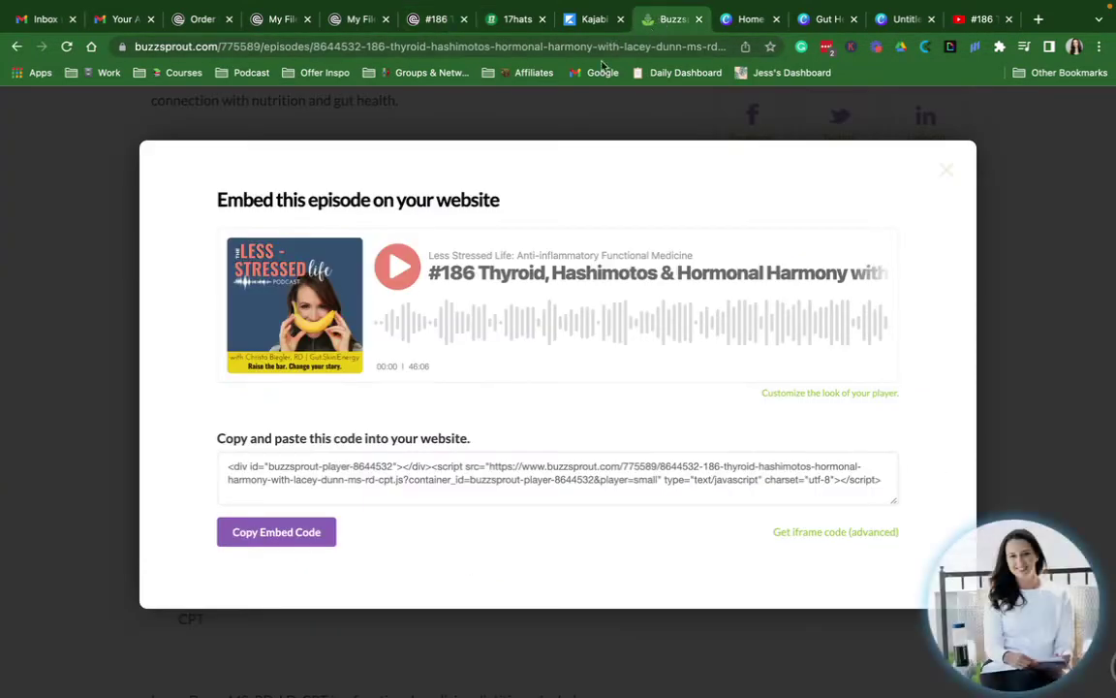
click(523, 136)
scroll(433, 306, up, 10)
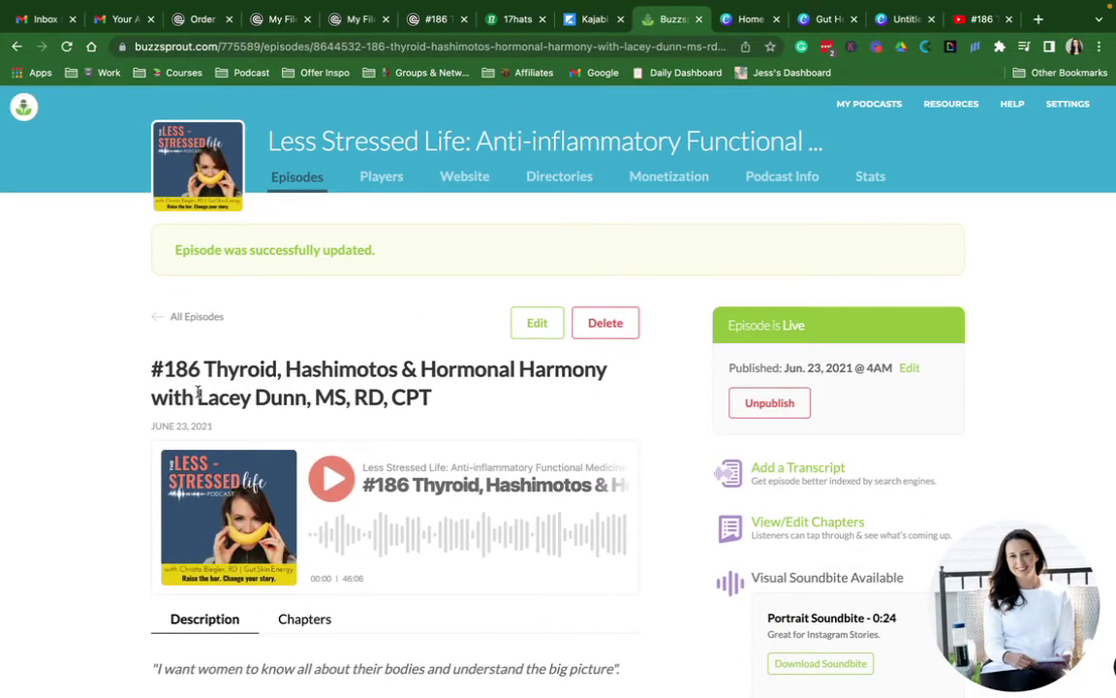
drag(197, 392, 306, 404)
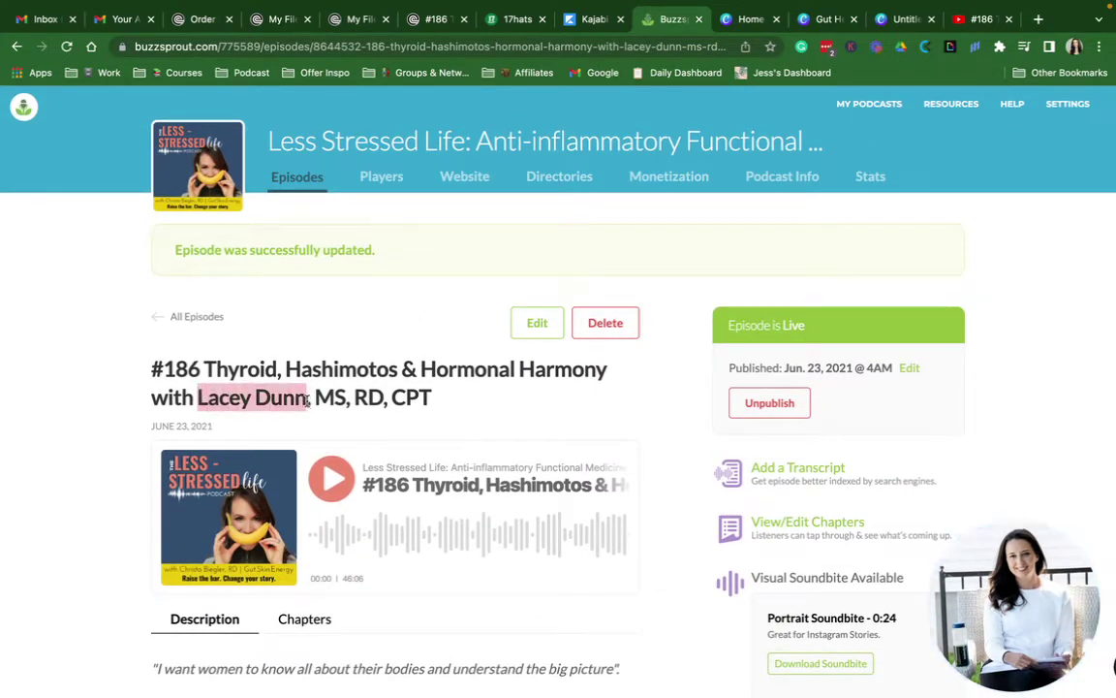
click(431, 17)
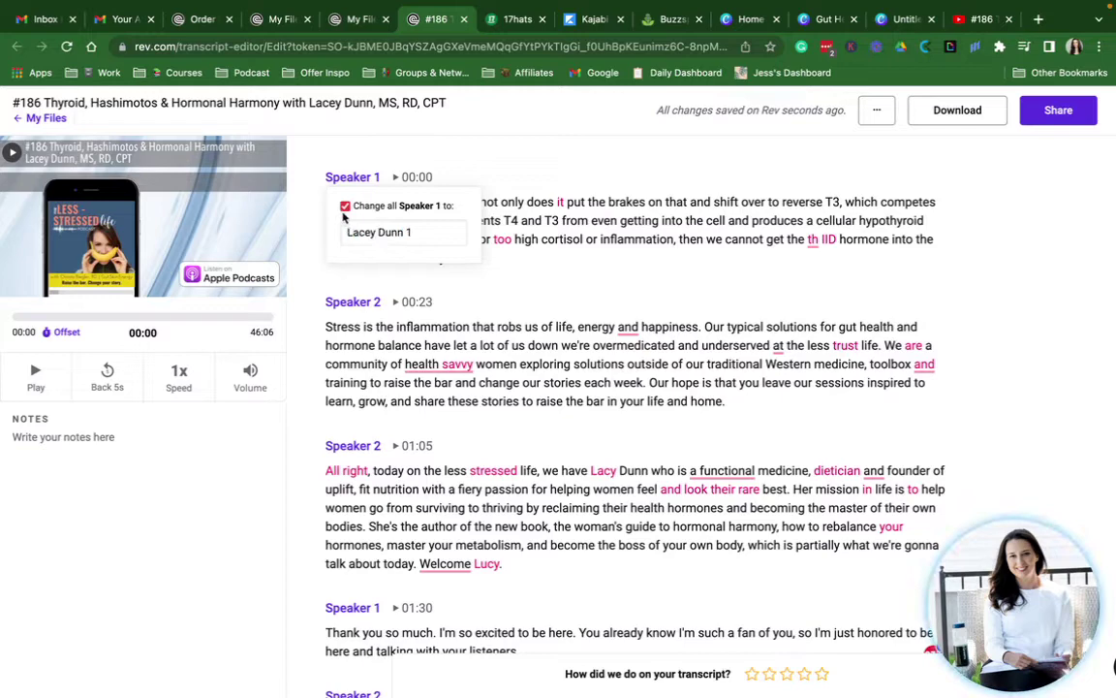
click(443, 227)
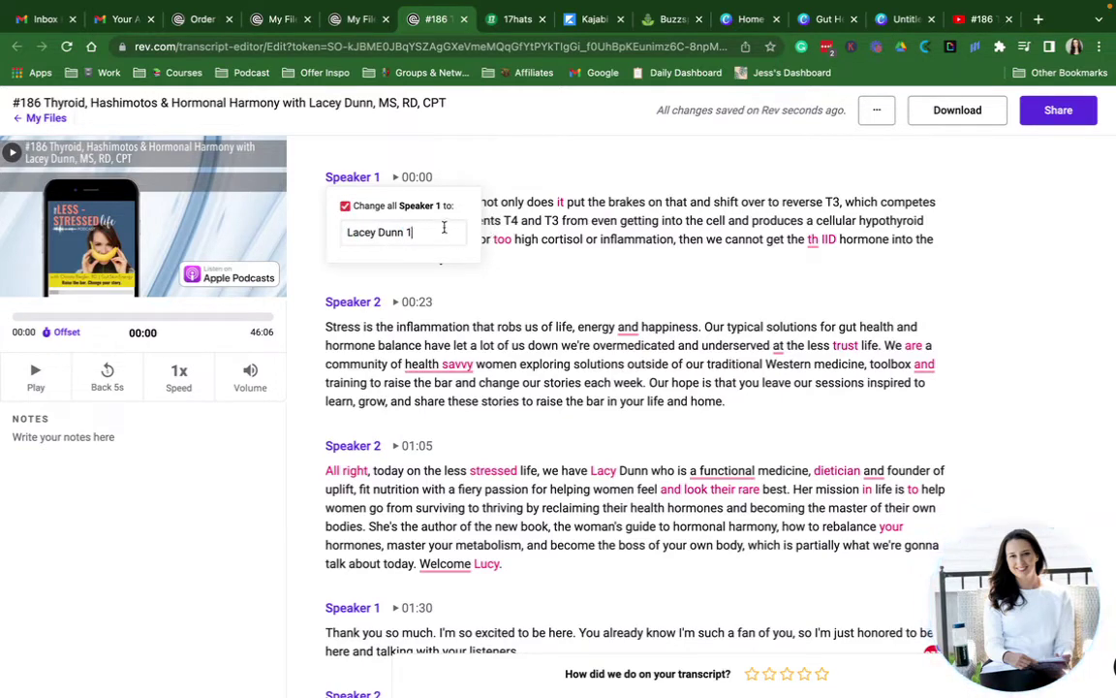
key(Return)
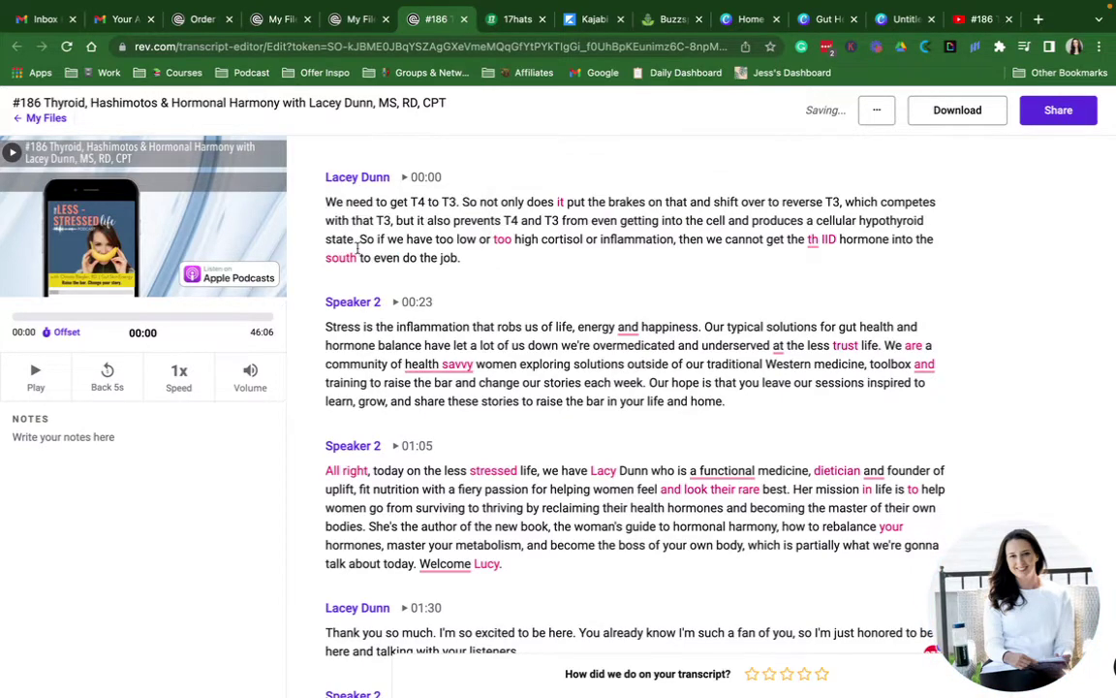
Rename all Speaker 2 labels in the transcript to the podcast host's first name
click(351, 302)
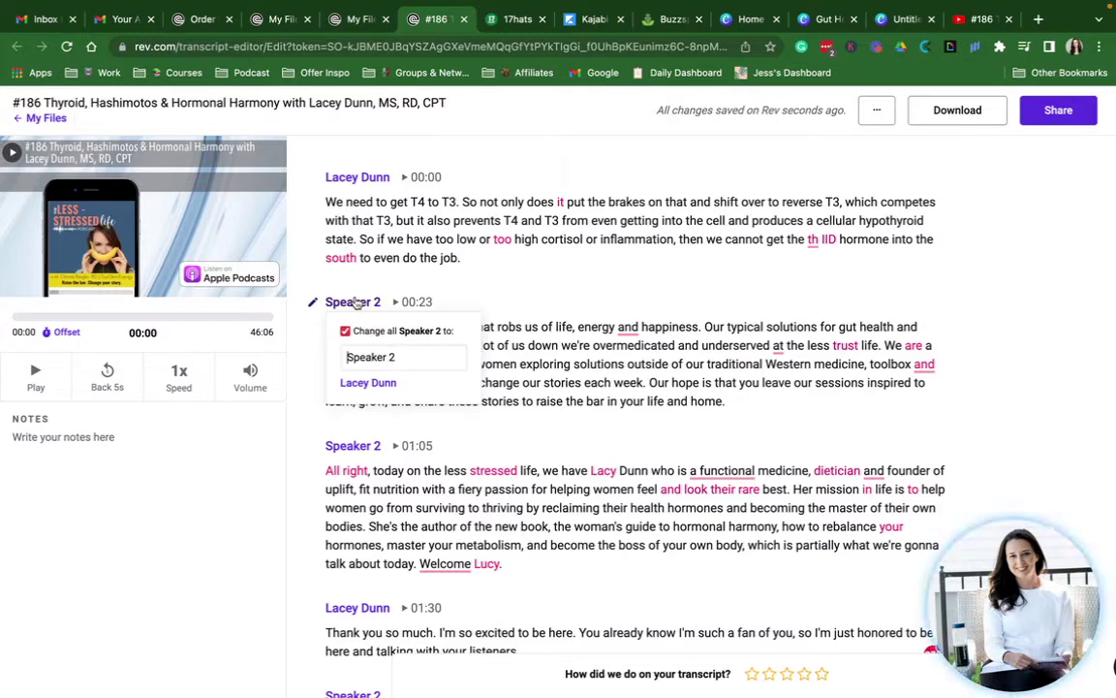
triple_click(364, 359)
text(Chris)
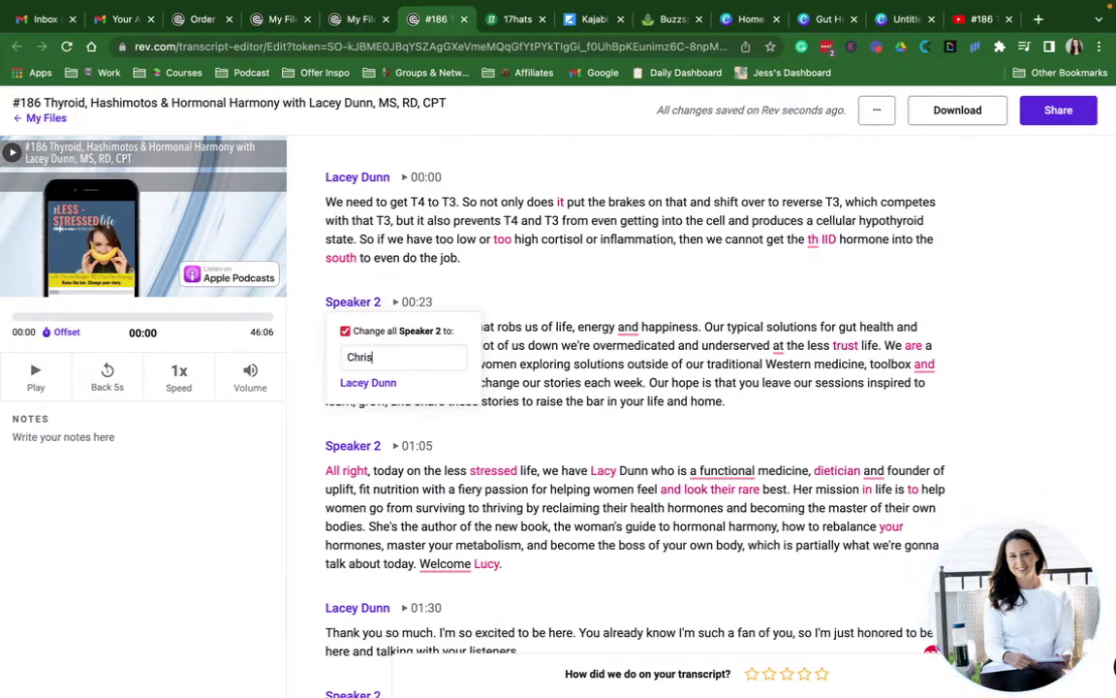
text(ta)
key(Return)
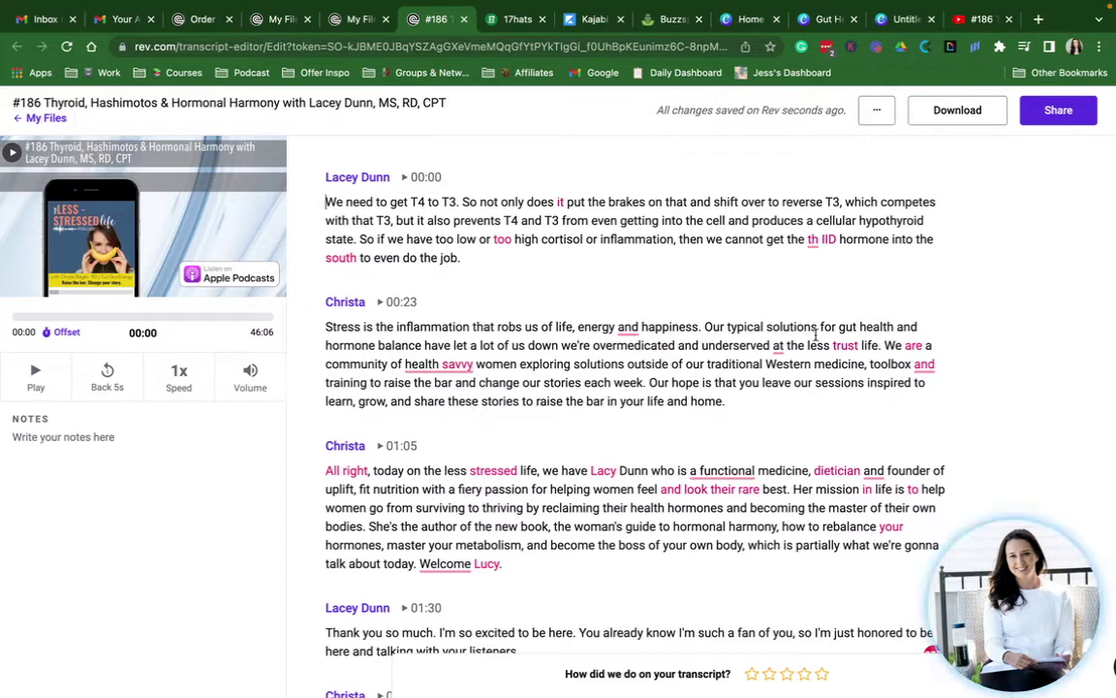
Replace "less trust life" with "Lessed Stressed Life" in the transcript paragraph at 00:23
drag(808, 346, 878, 345)
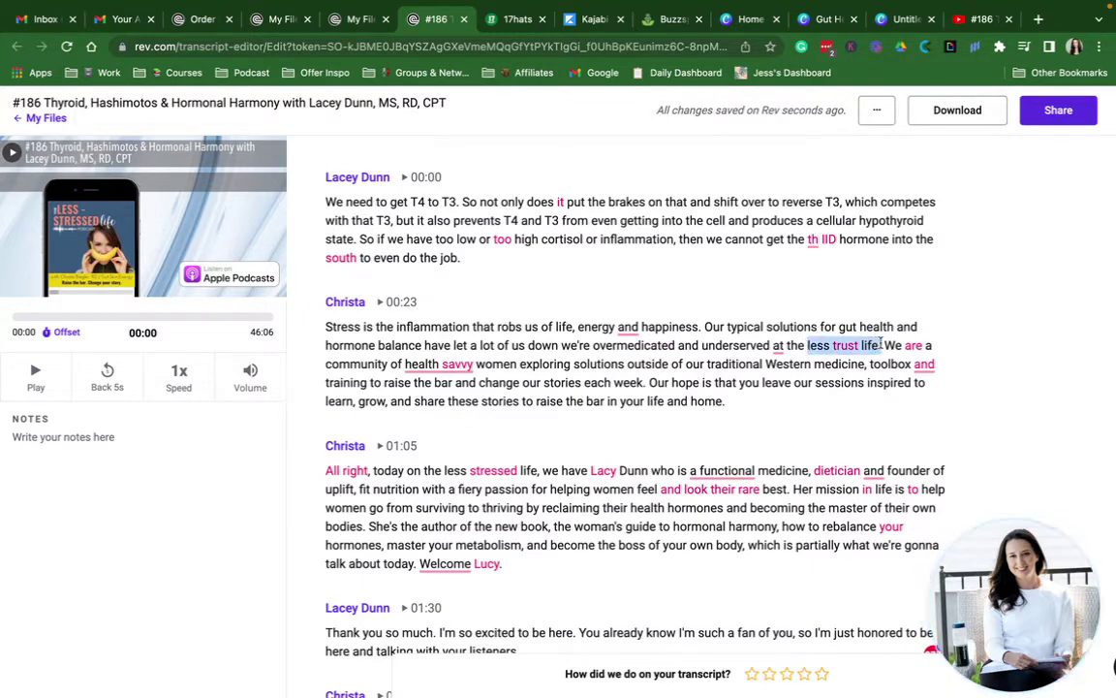
text(Lessed S)
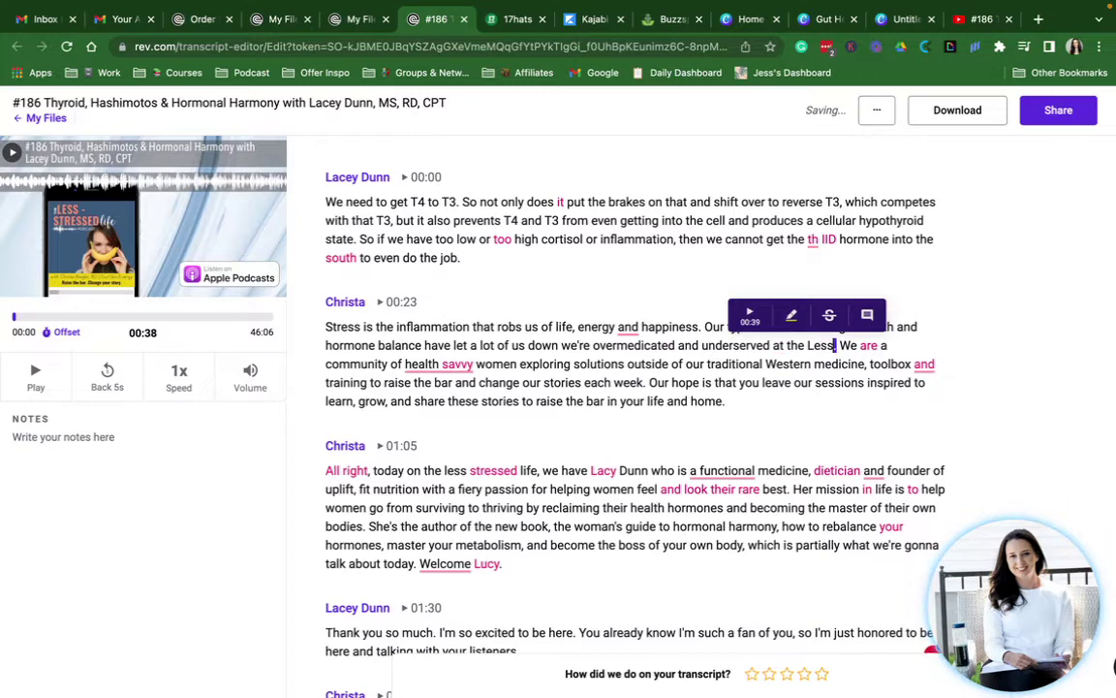
text(tres)
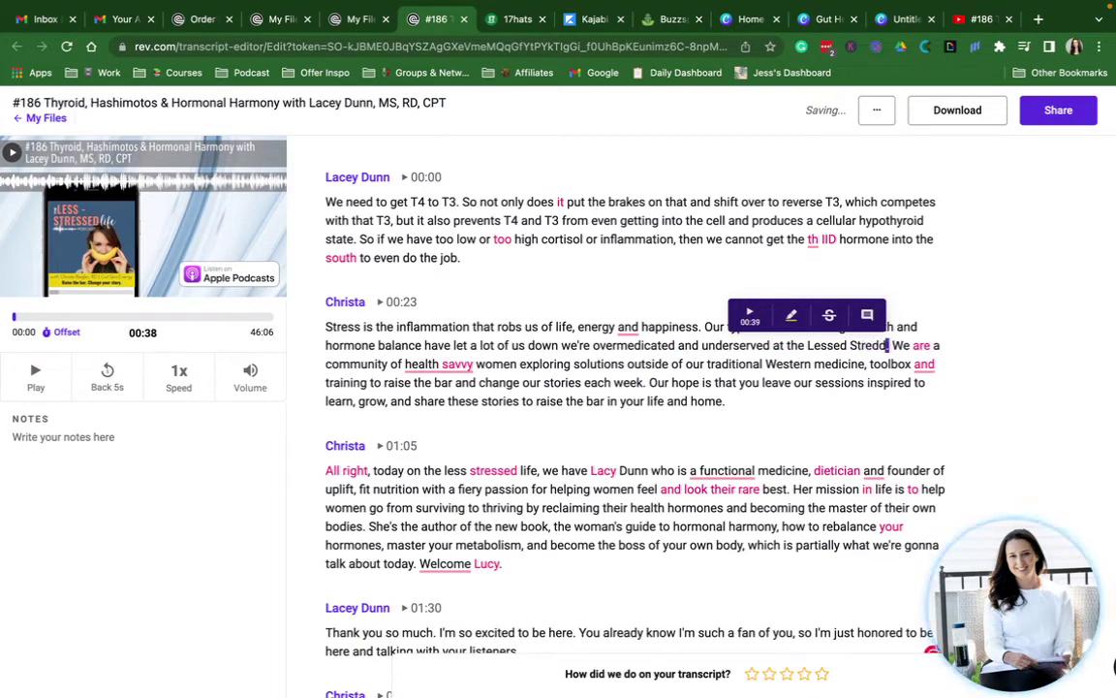
text(sed Life)
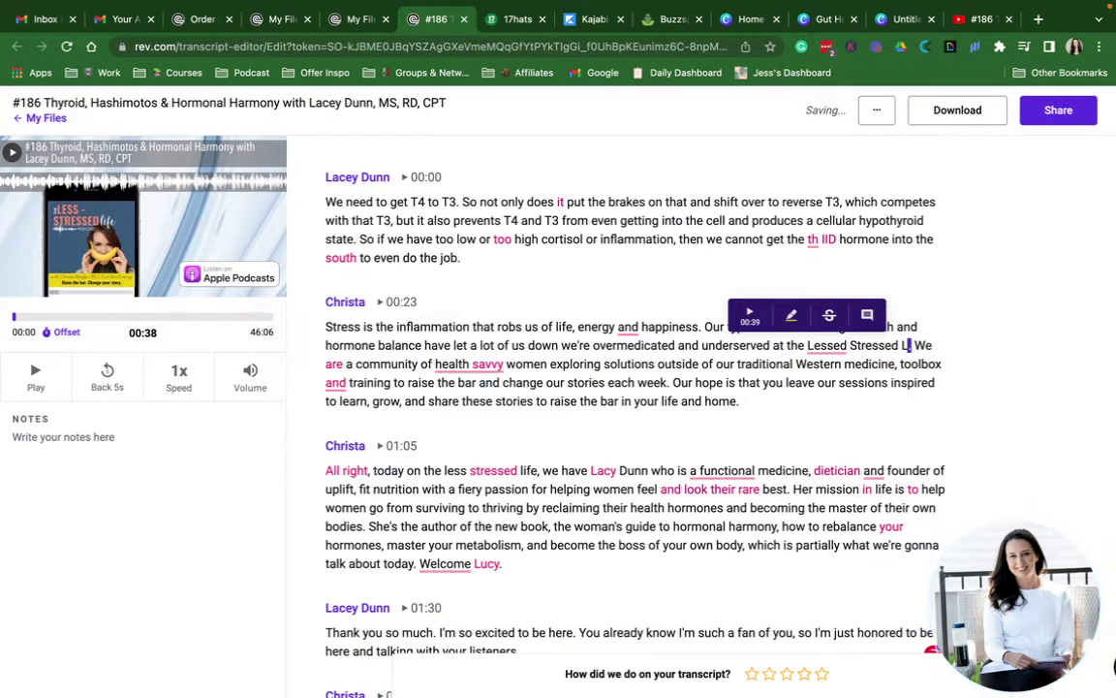
click(577, 472)
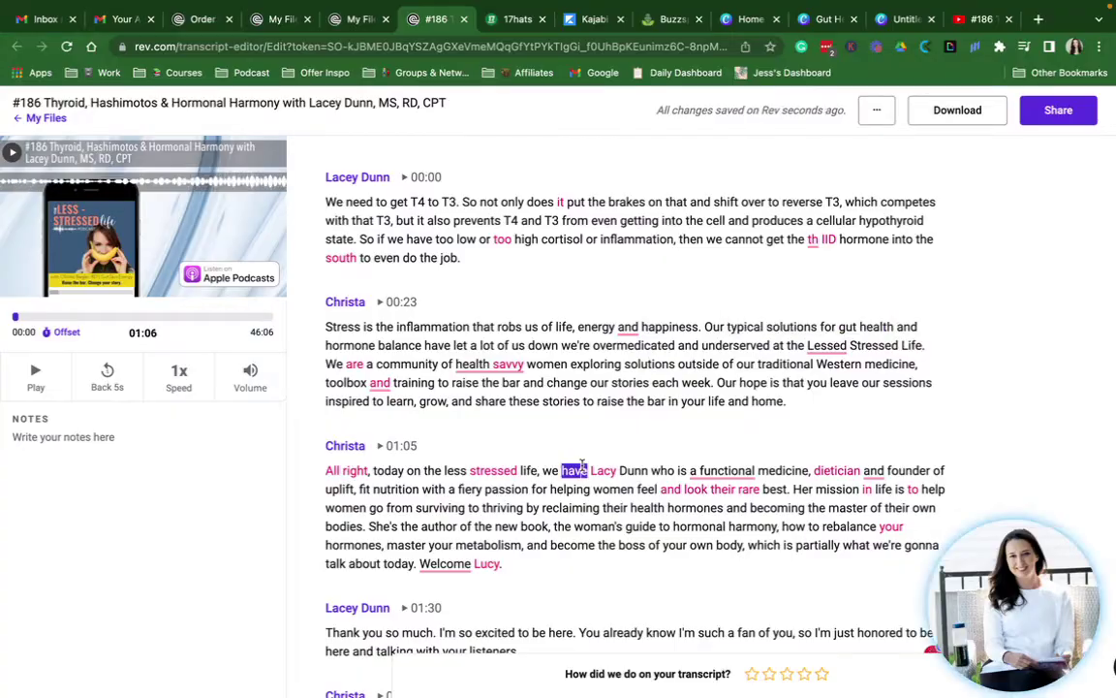
Skim the rest of the transcript and select its entire text
scroll(583, 465, down, 5)
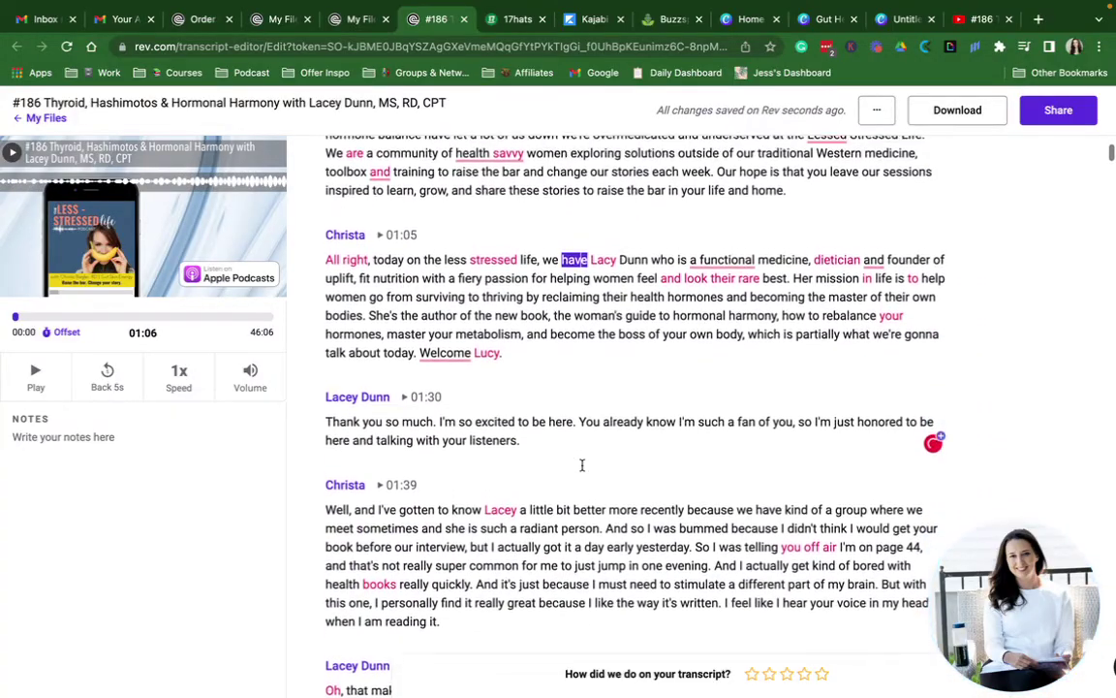
scroll(582, 465, down, 15)
scroll(582, 466, down, 20)
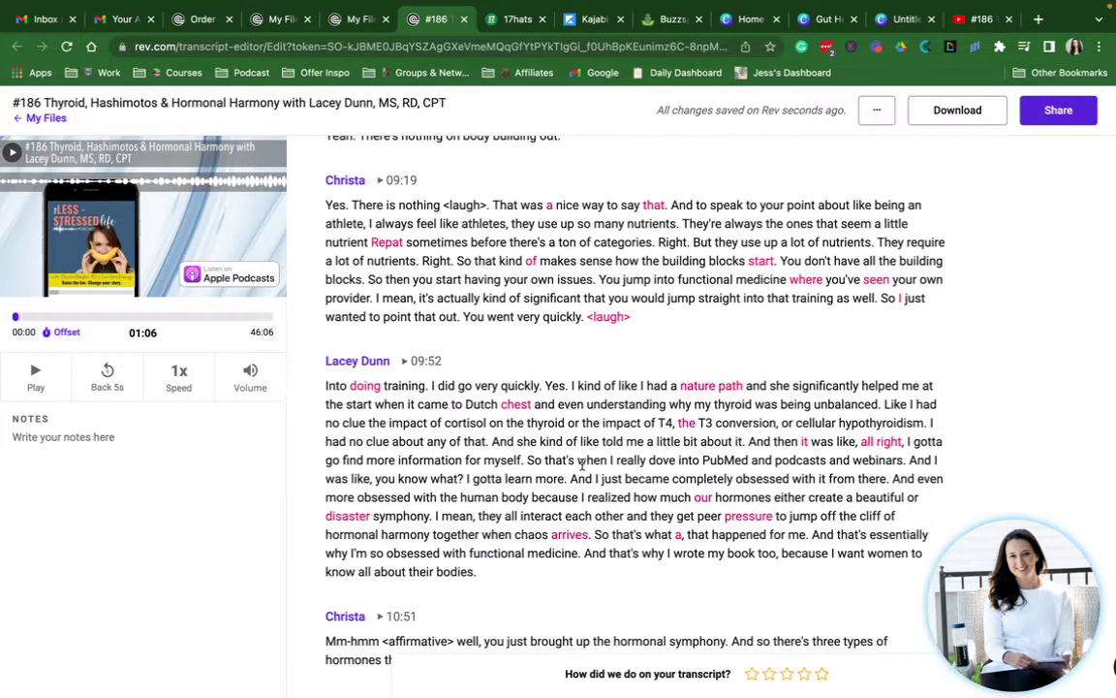
click(582, 462)
key(ctrl+a)
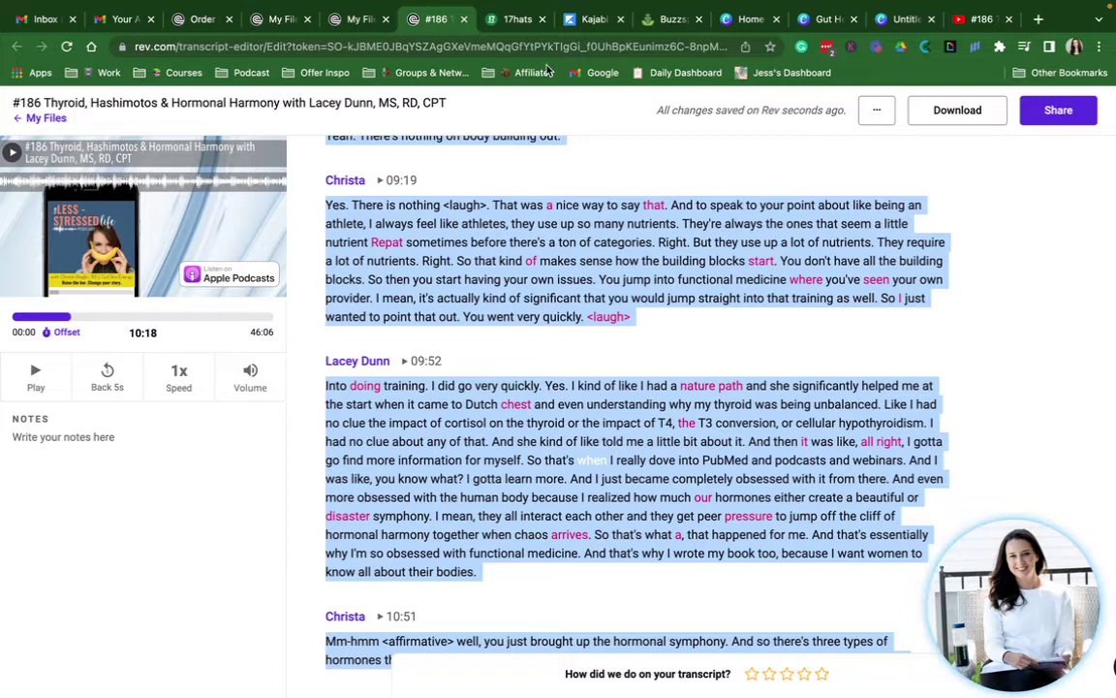
Switch to Kajabi and paste the full Rev transcript beneath the Transcript heading in the blog post content
click(588, 21)
scroll(388, 291, down, 1)
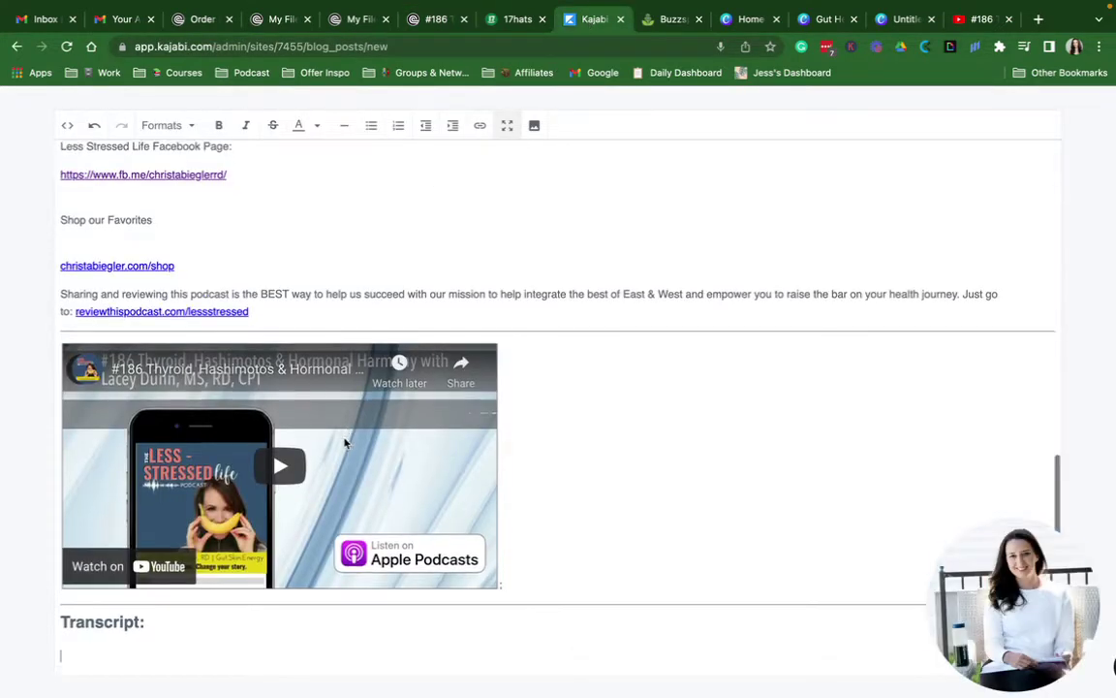
key(super+v)
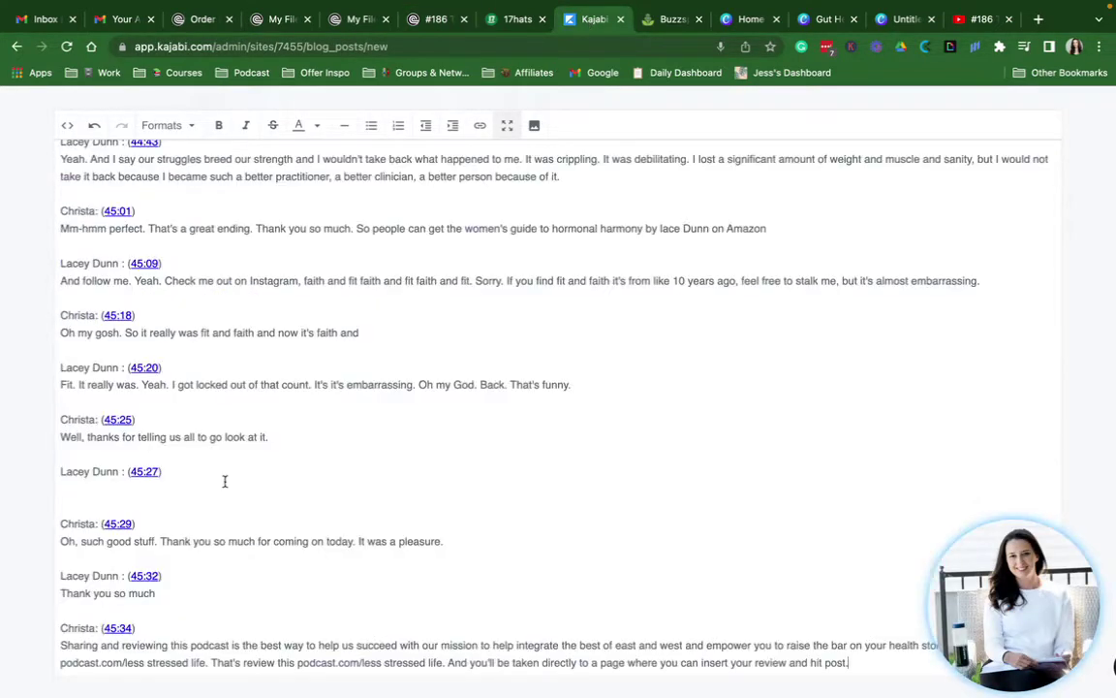
scroll(189, 519, up, 10)
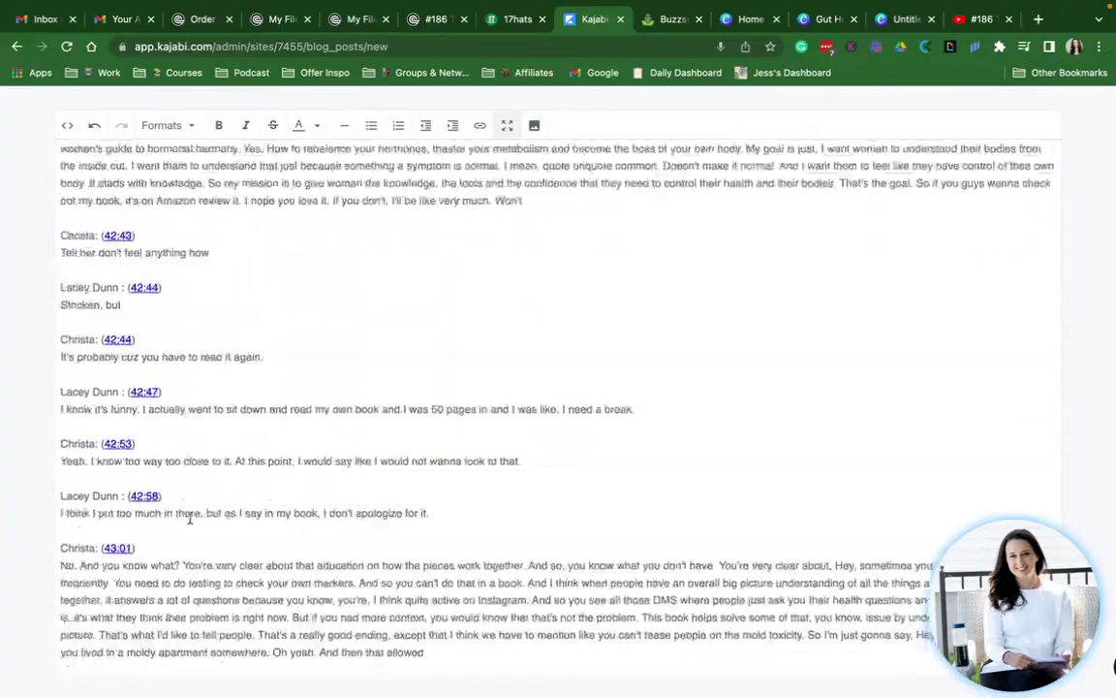
scroll(189, 519, up, 20)
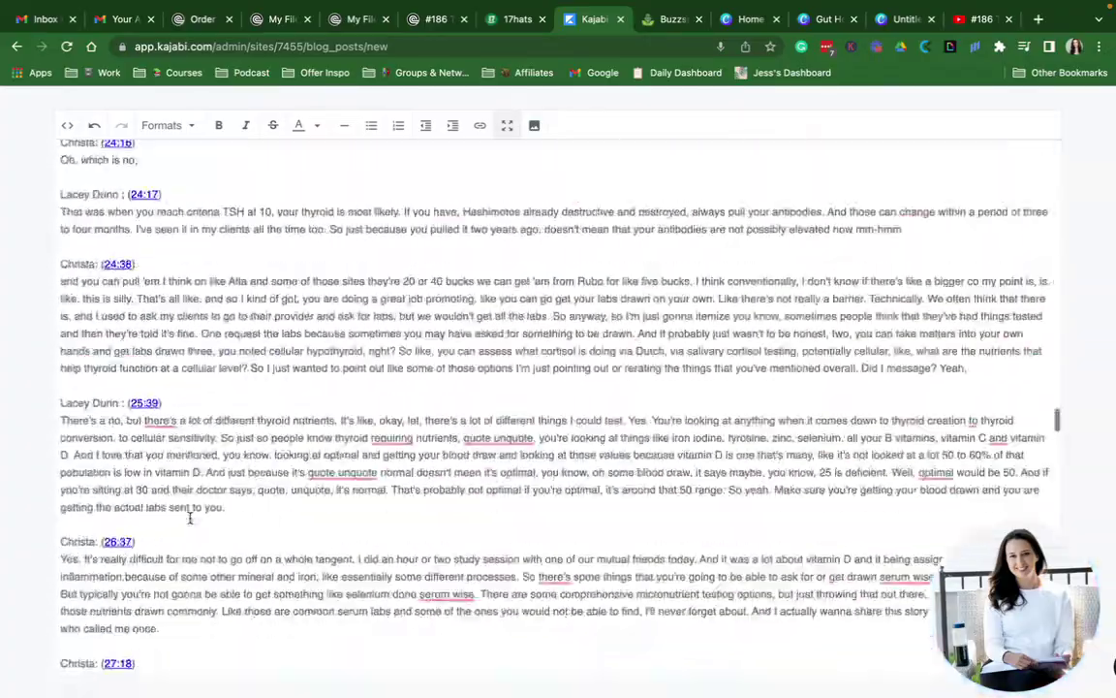
scroll(190, 518, up, 20)
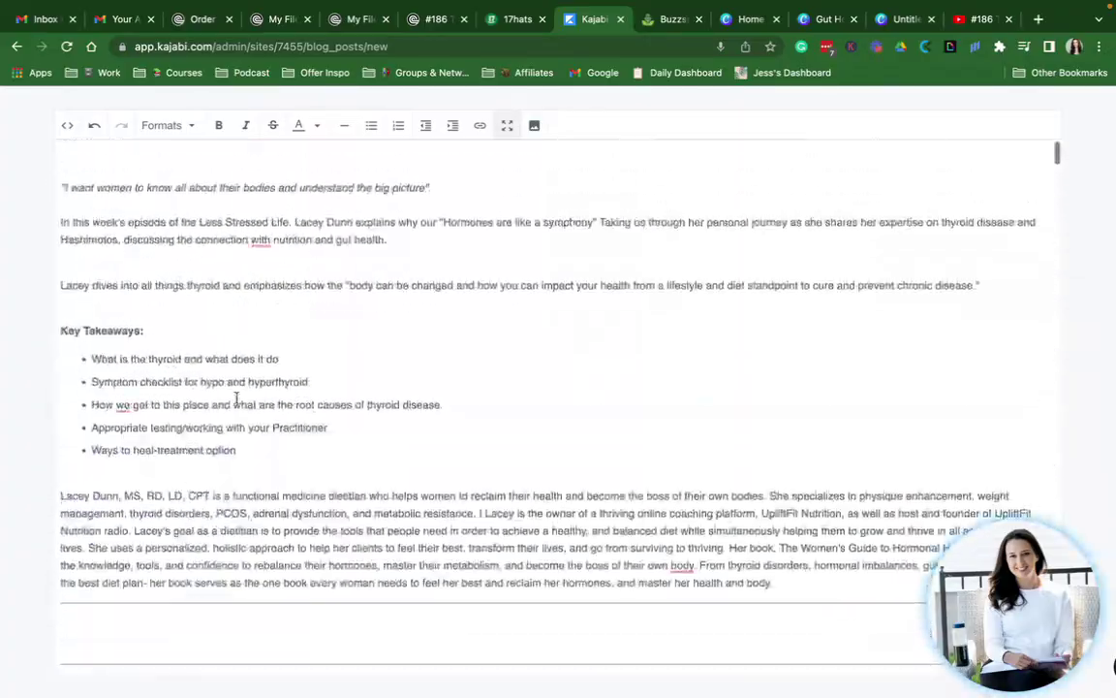
Leave the full-screen content editor and save the new blog post
click(503, 129)
scroll(500, 135, down, 2)
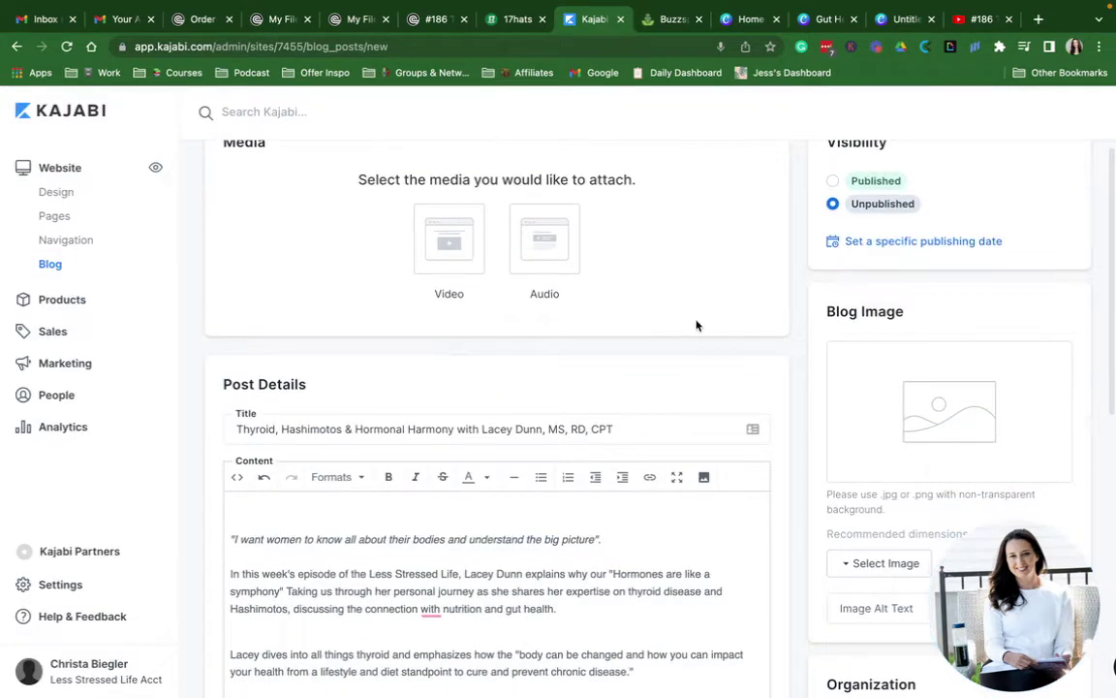
scroll(696, 326, up, 2)
click(1059, 211)
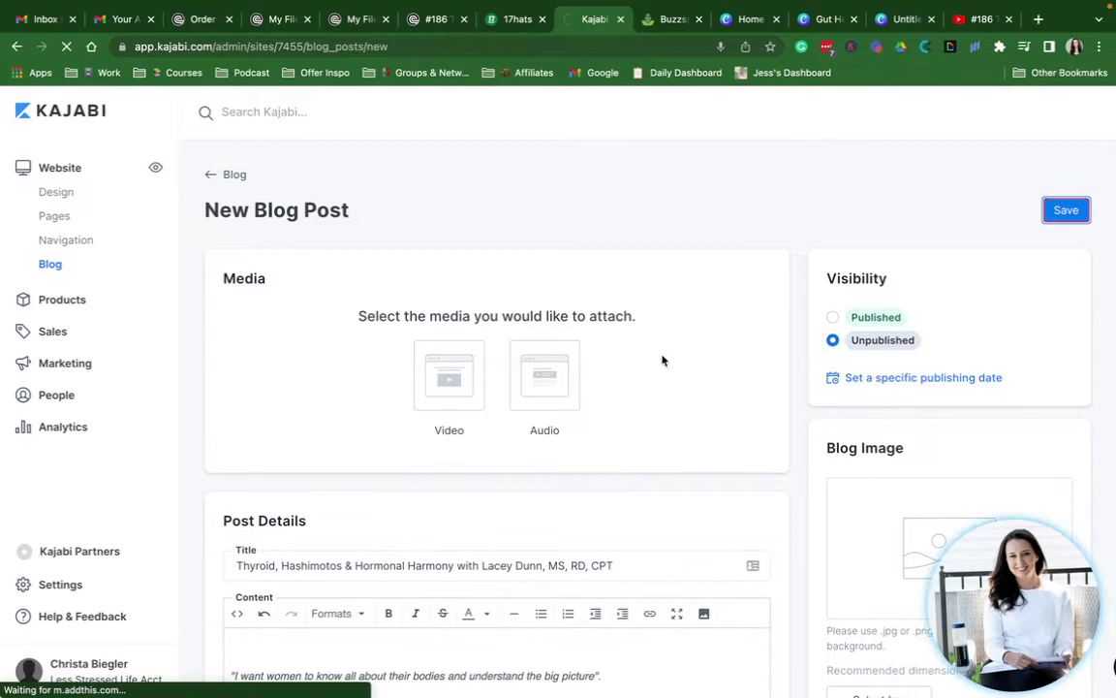
scroll(600, 401, down, 3)
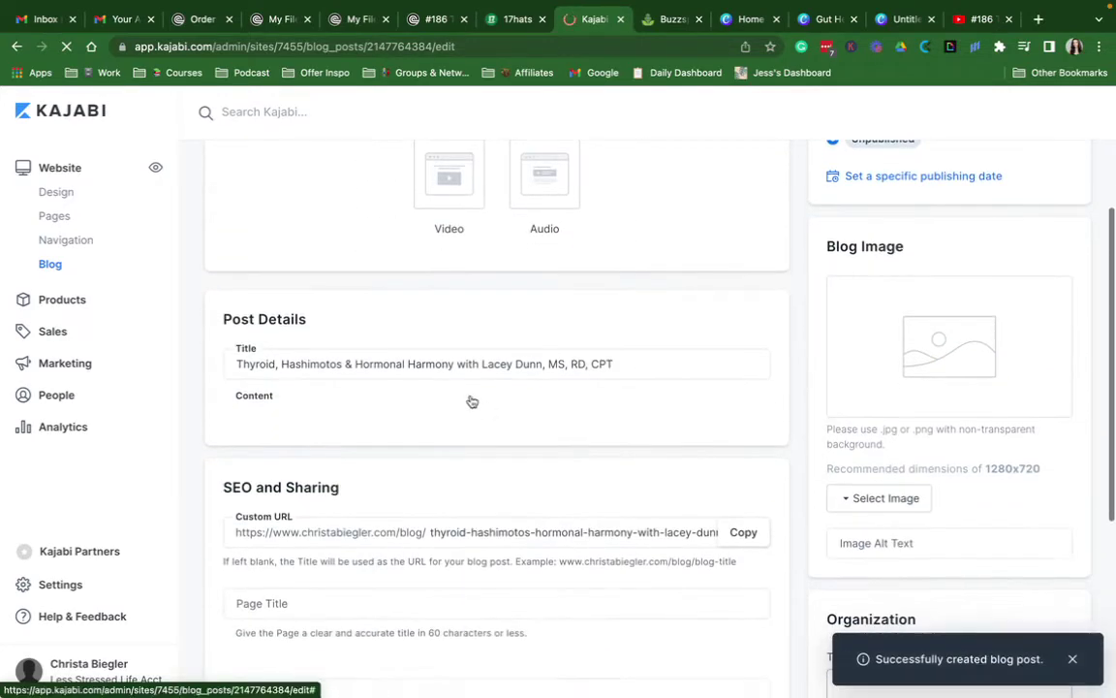
Copy "Thyroid, Hashimotos & Hormonal Harmony" from the post title into the SEO page title
click(478, 362)
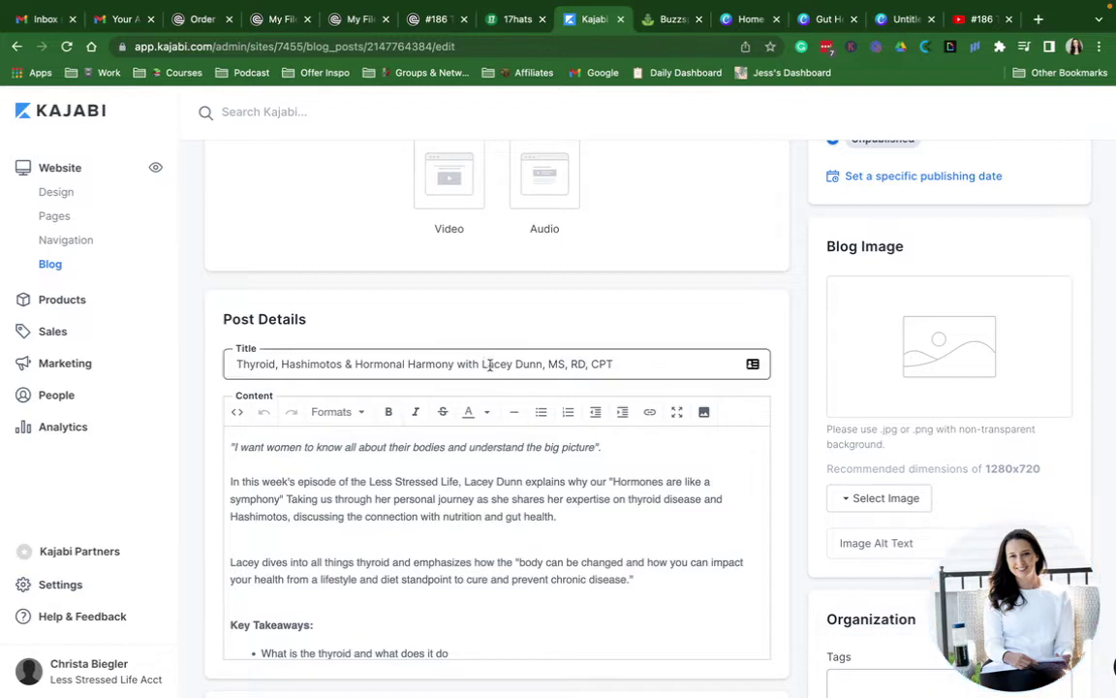
drag(454, 365, 234, 358)
key(ctrl+c)
scroll(236, 359, down, 5)
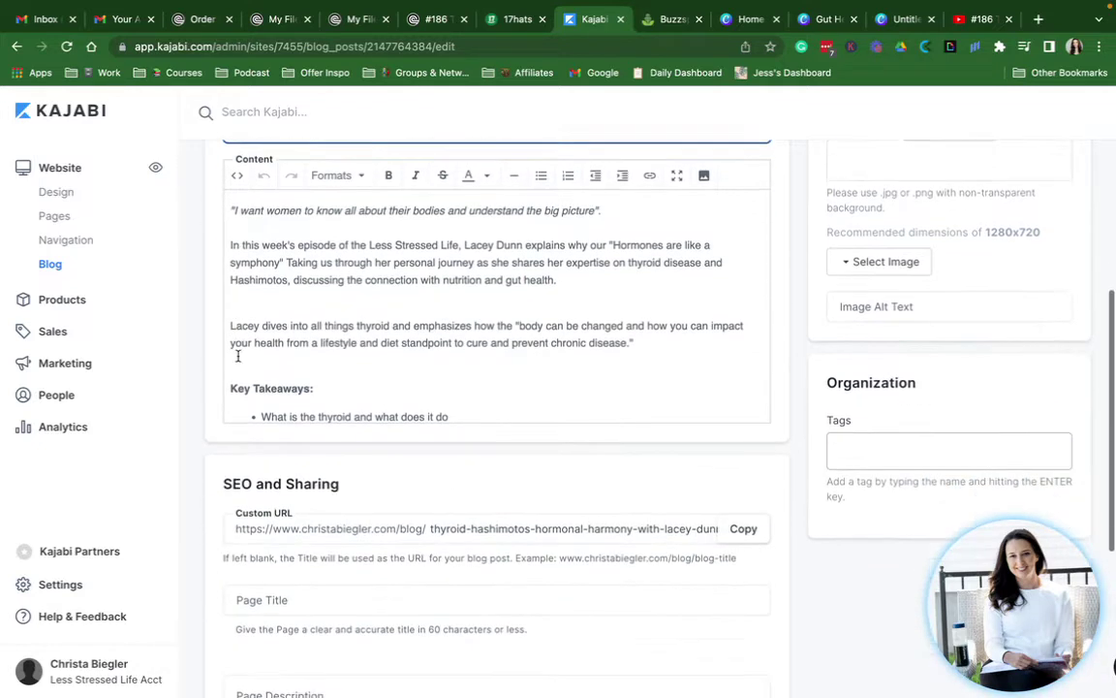
click(249, 504)
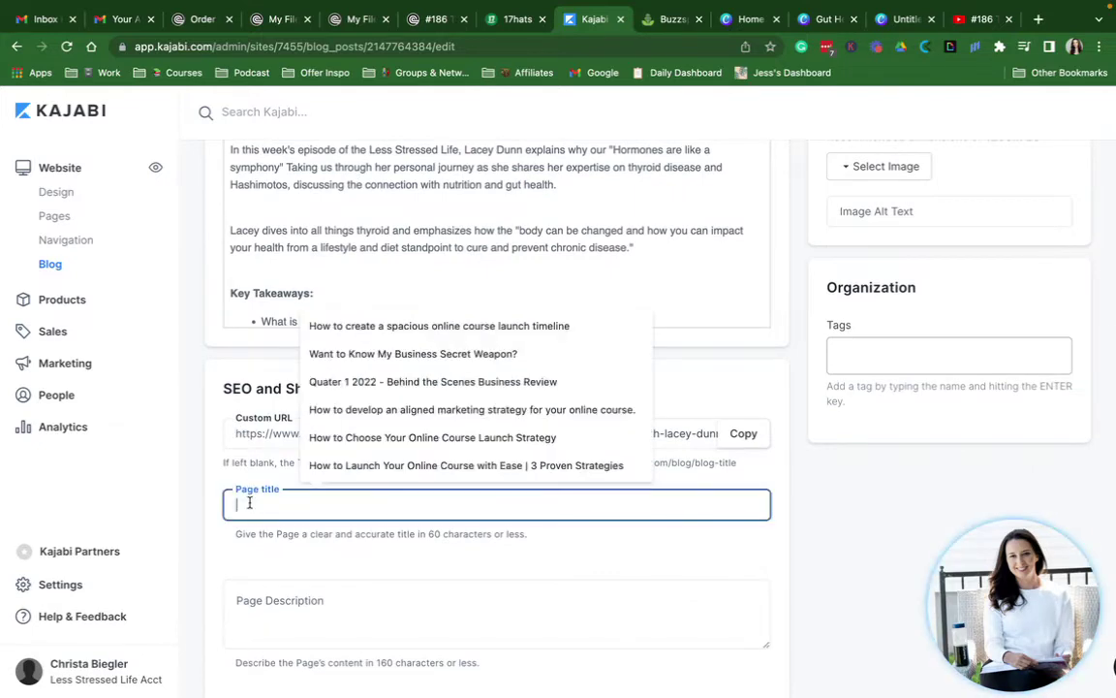
key(ctrl+v)
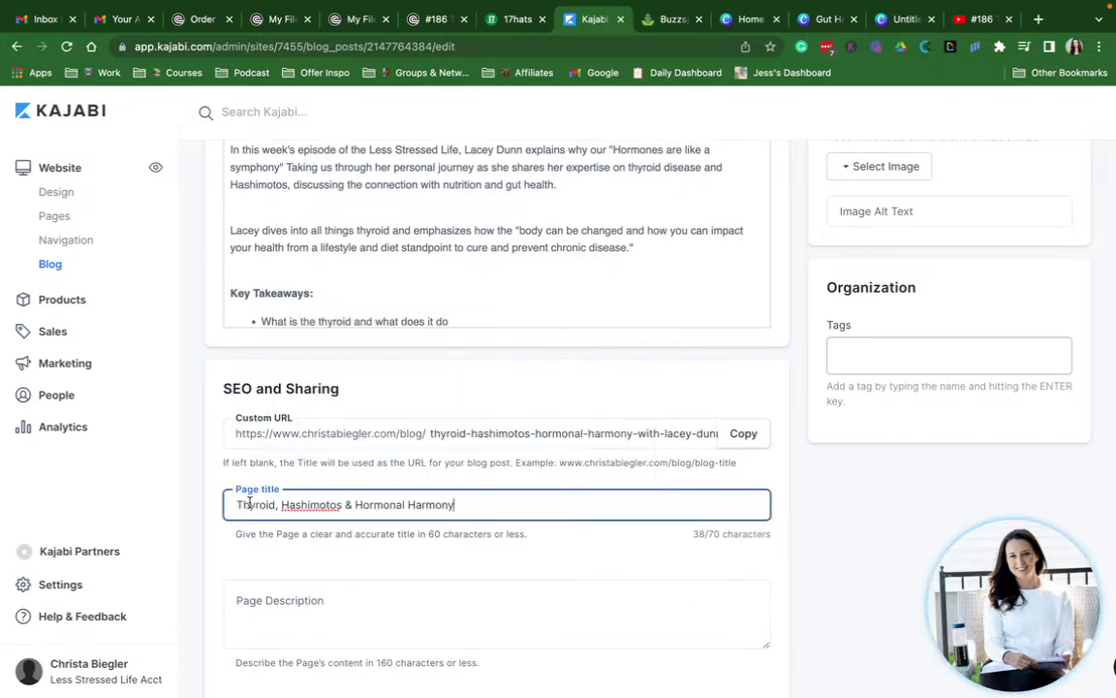
Copy the content paragraph beginning "In this week's episode of the Less Stressed Life" into the SEO page description
click(256, 587)
scroll(274, 562, up, 5)
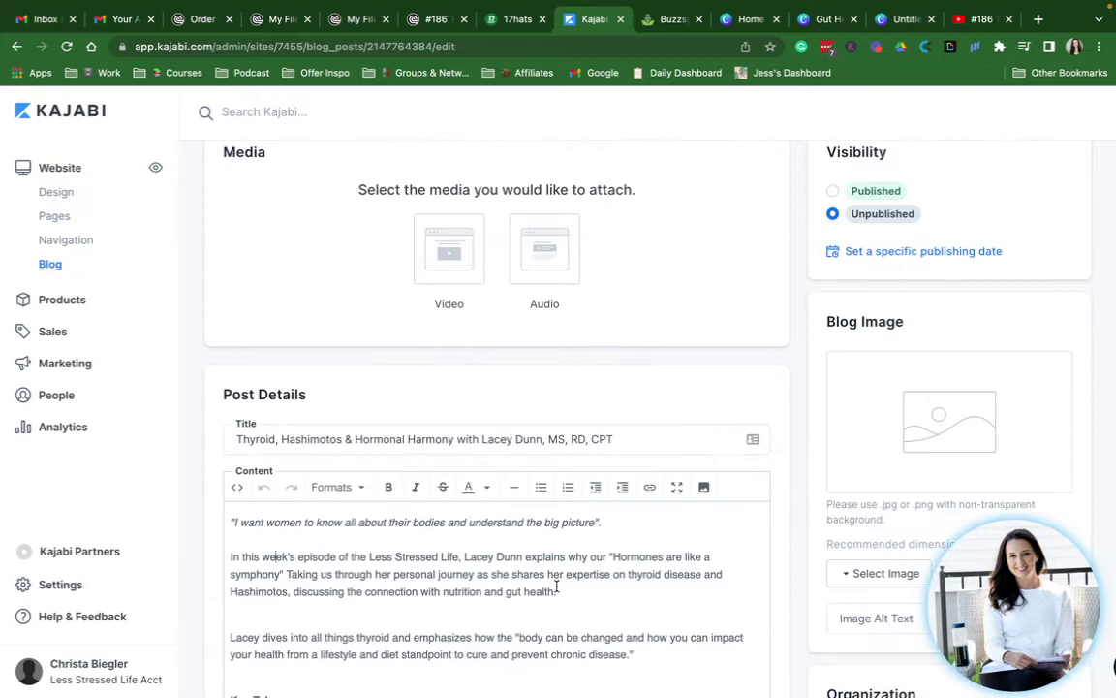
drag(556, 591, 192, 557)
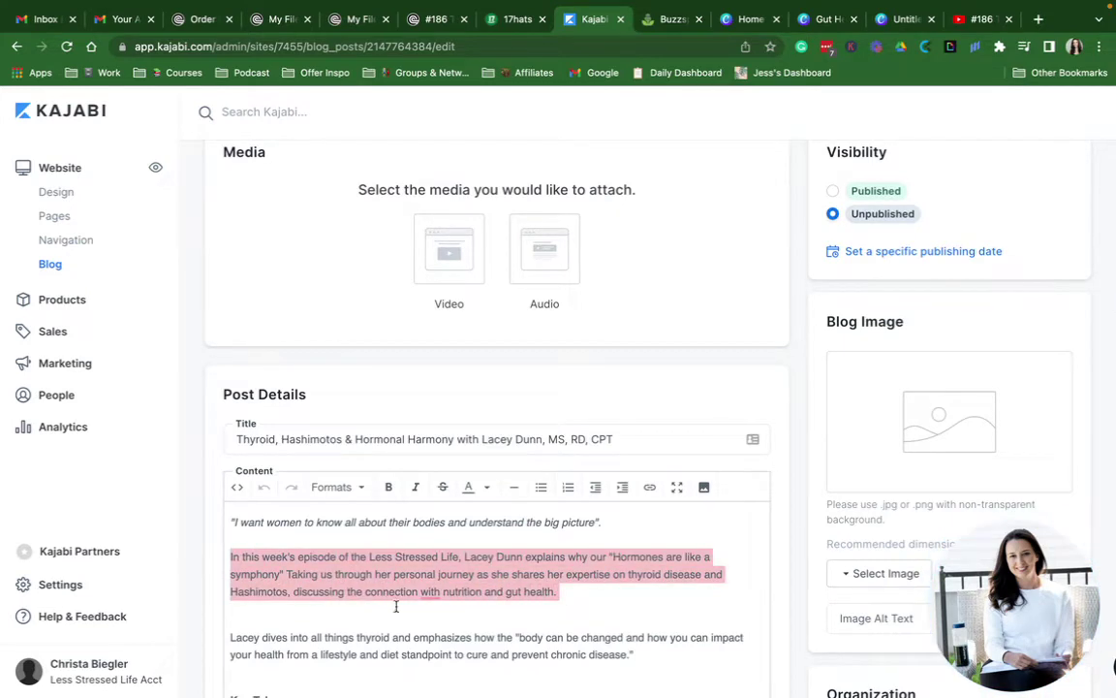
scroll(395, 606, down, 2)
drag(660, 578, 666, 613)
click(233, 586)
scroll(667, 613, down, 15)
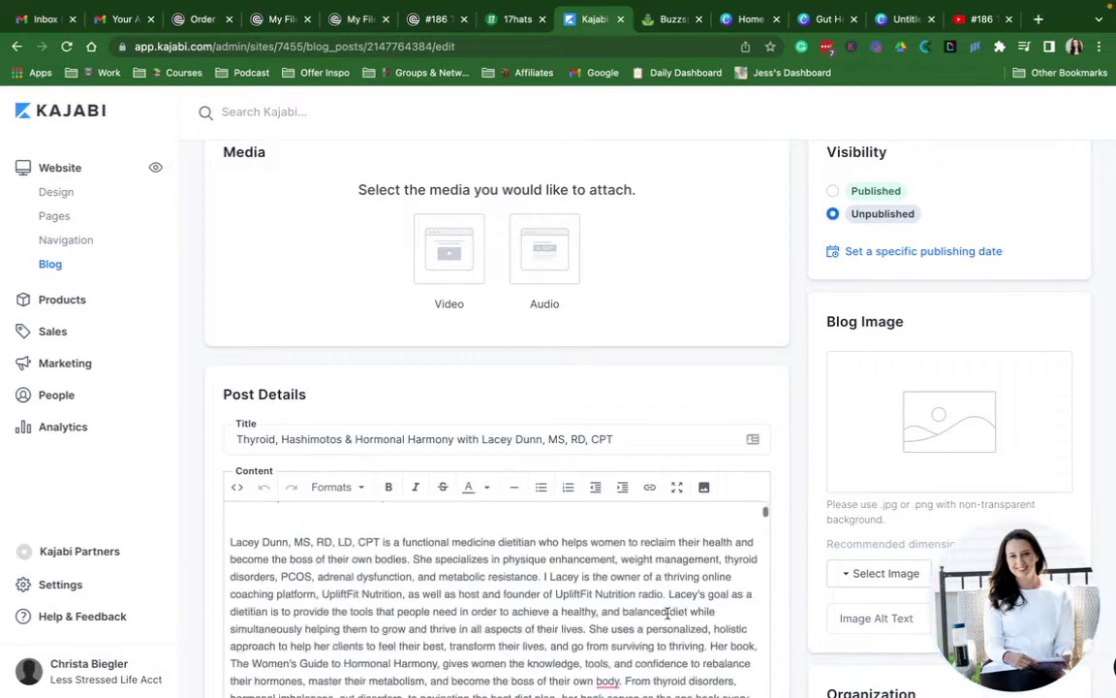
scroll(514, 407, down, 6)
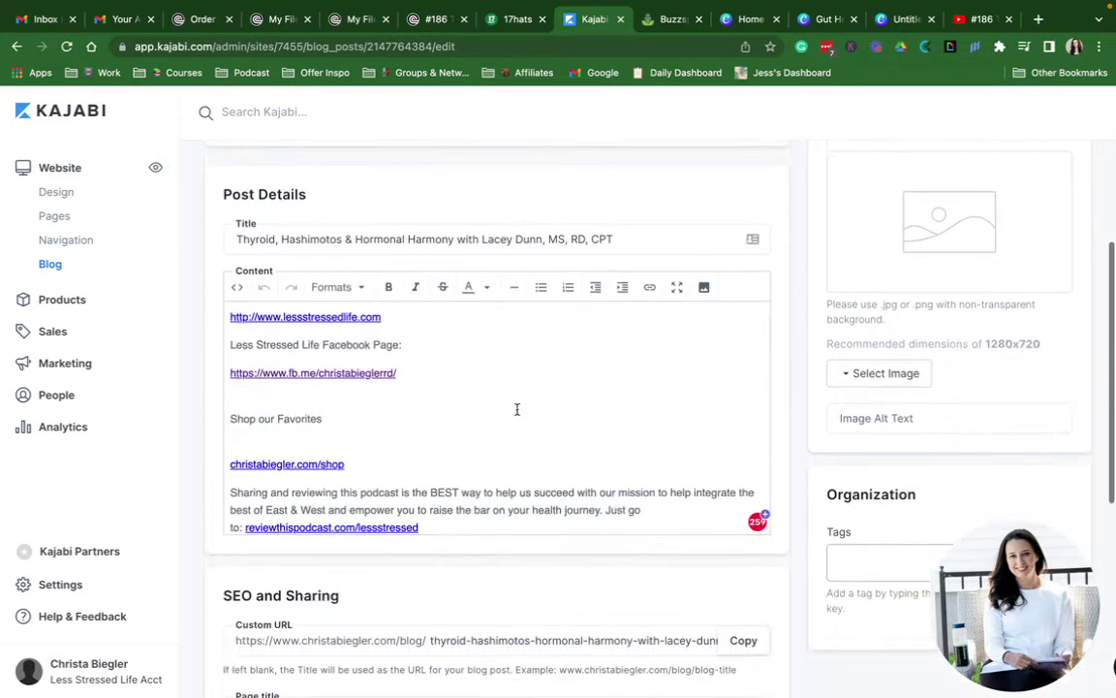
click(388, 469)
text(In this week's episode of the Less Stressed Life, Lacey Dunn explains why our "Hormones are like a symphony." Taking us through her personal journey as she shares her expertise on thyroid disease and Hashimotos, discussing the connection with nutrition and gut health.)
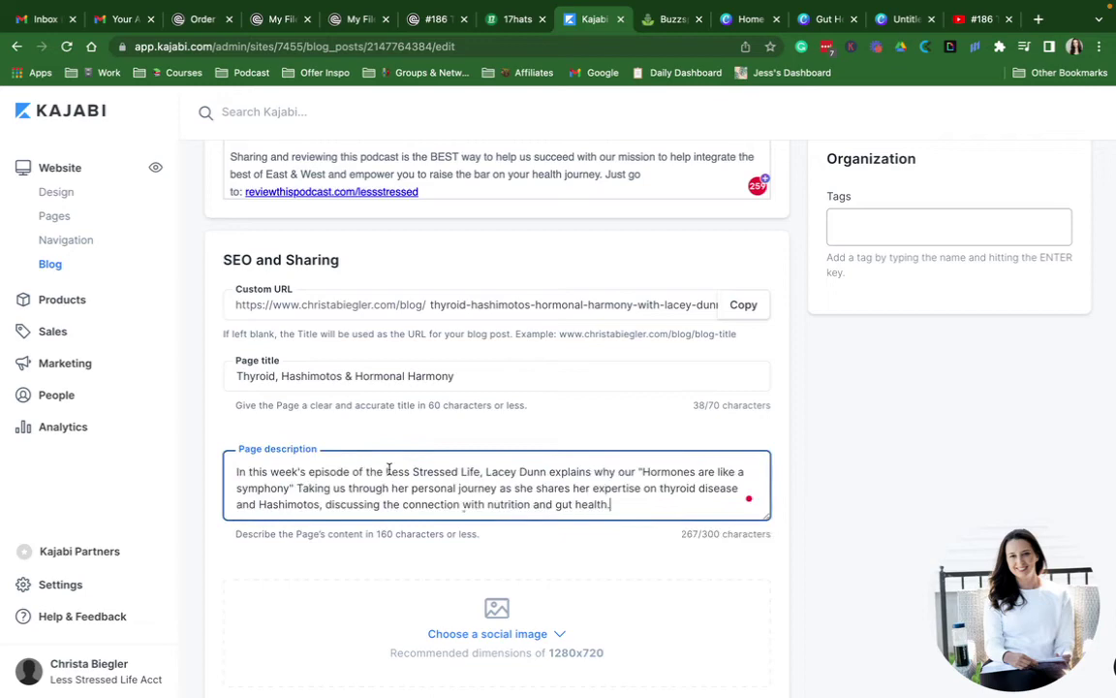
Save the blog post with its SEO details and go to the Blog Image section
scroll(456, 404, up, 3)
scroll(456, 404, up, 10)
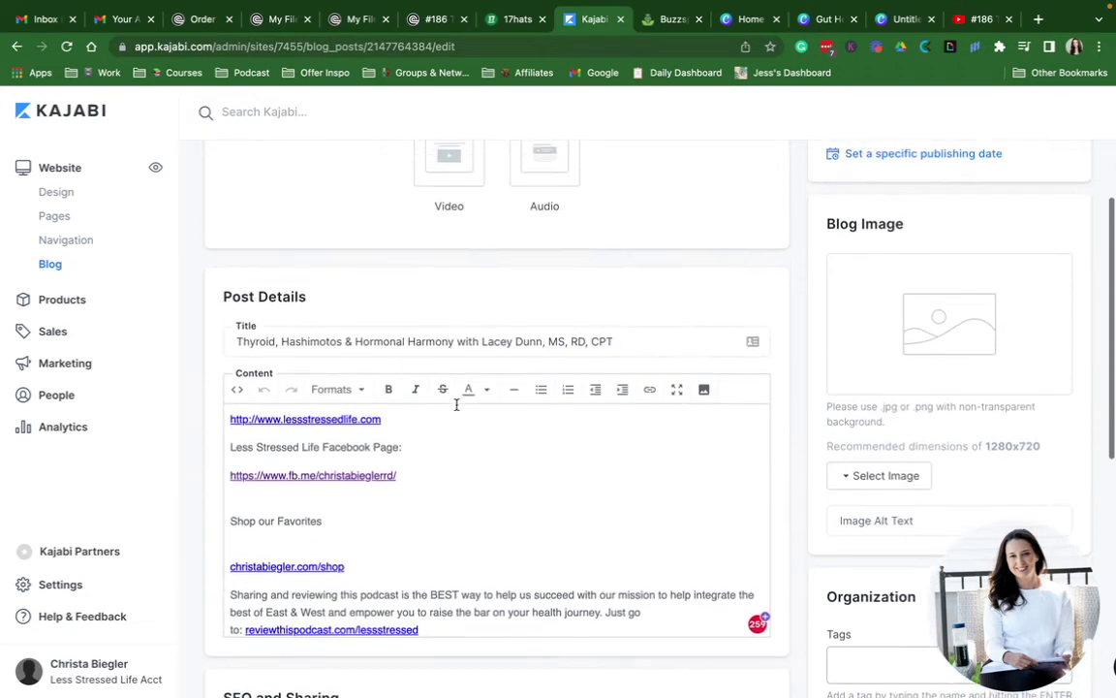
scroll(641, 368, up, 3)
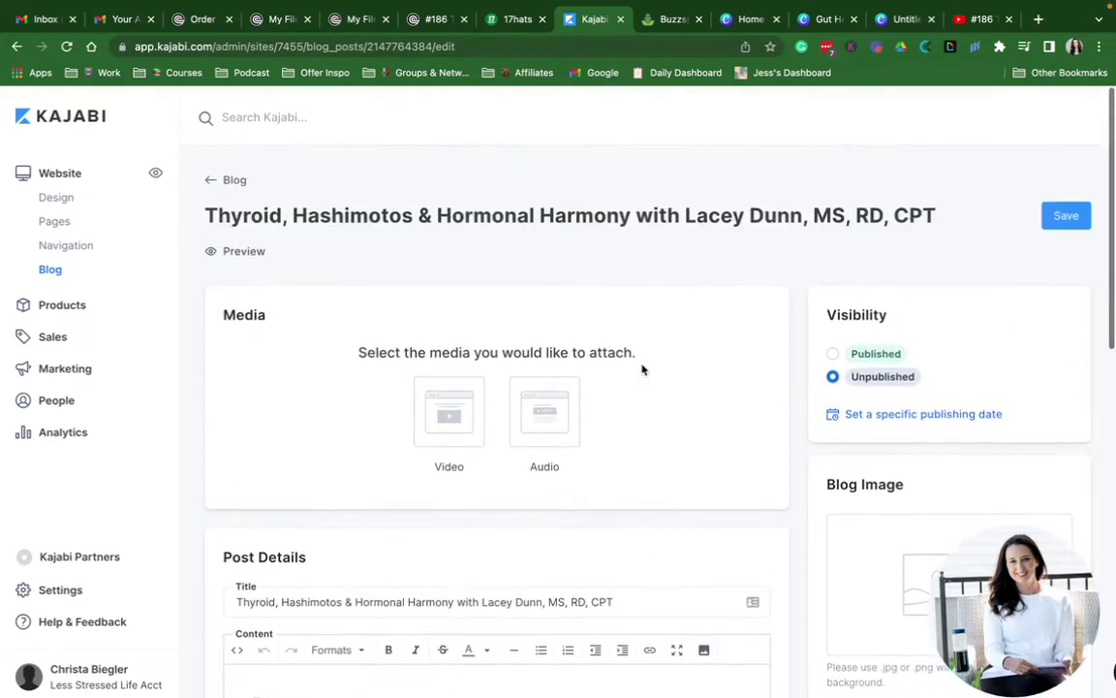
click(1072, 213)
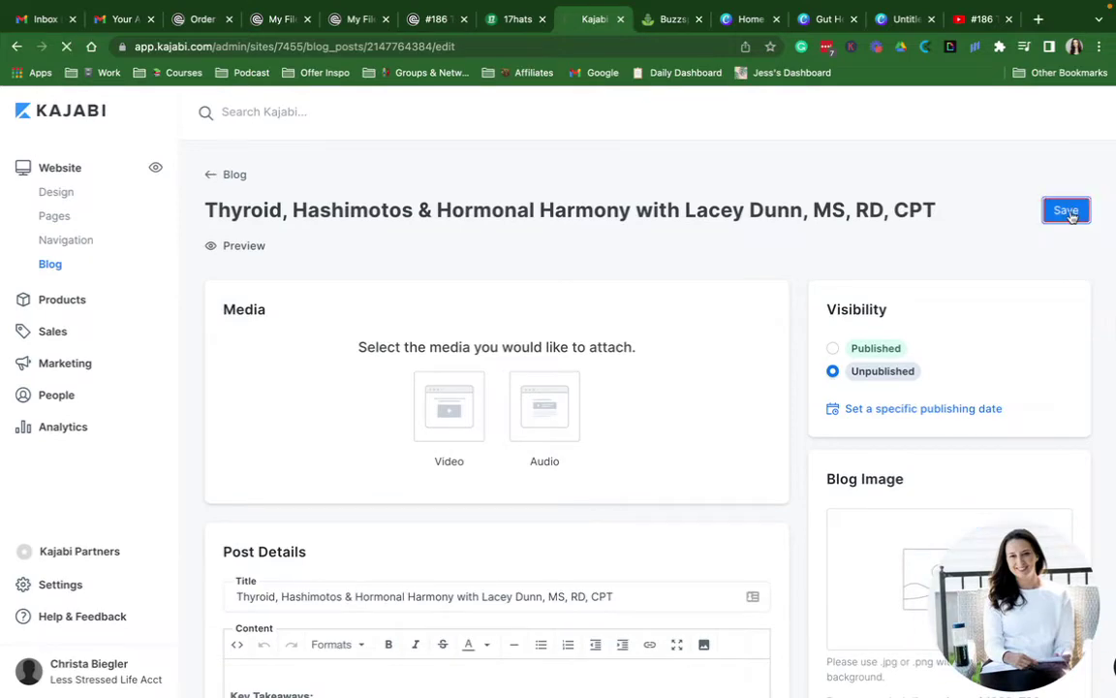
scroll(810, 456, down, 2)
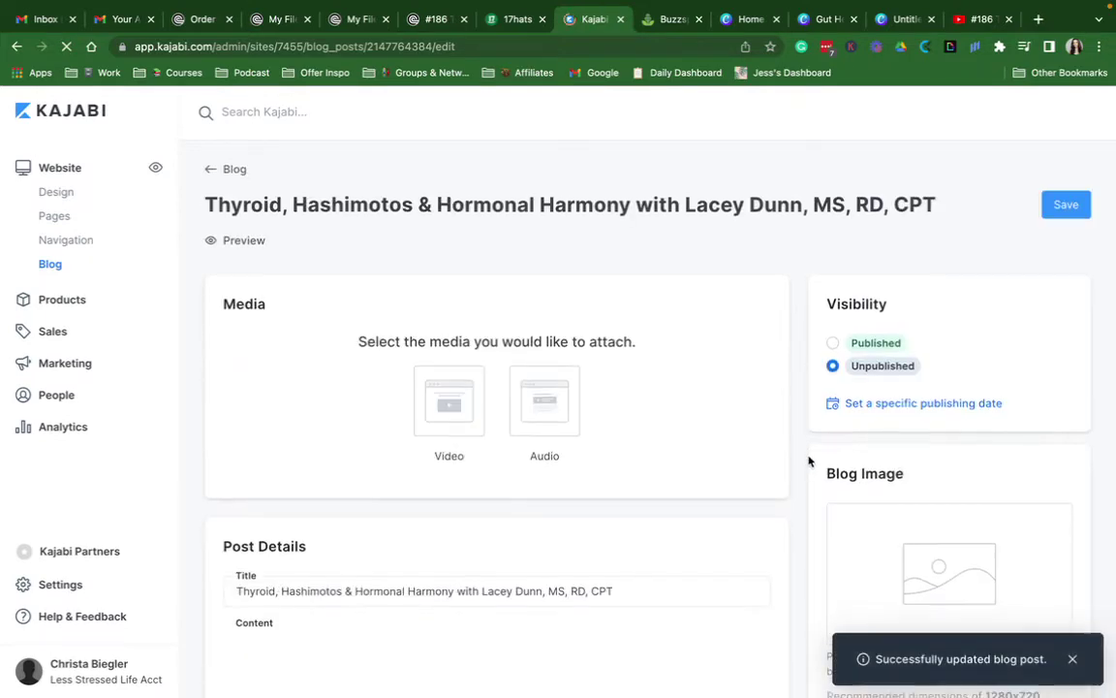
scroll(809, 461, down, 1)
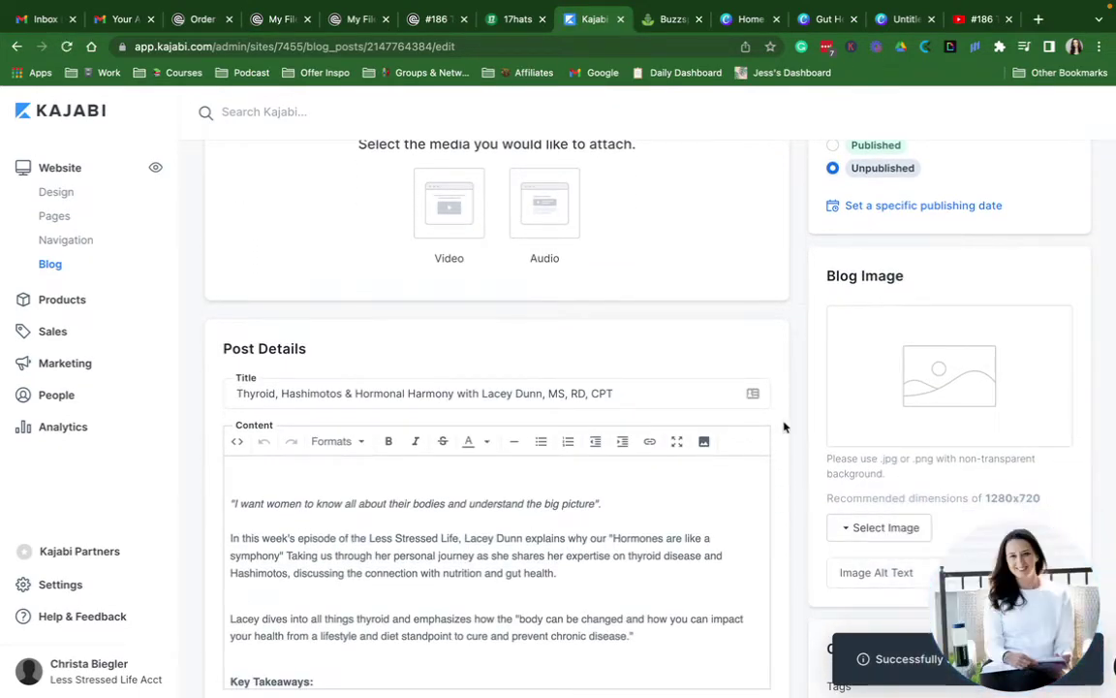
scroll(807, 422, down, 1)
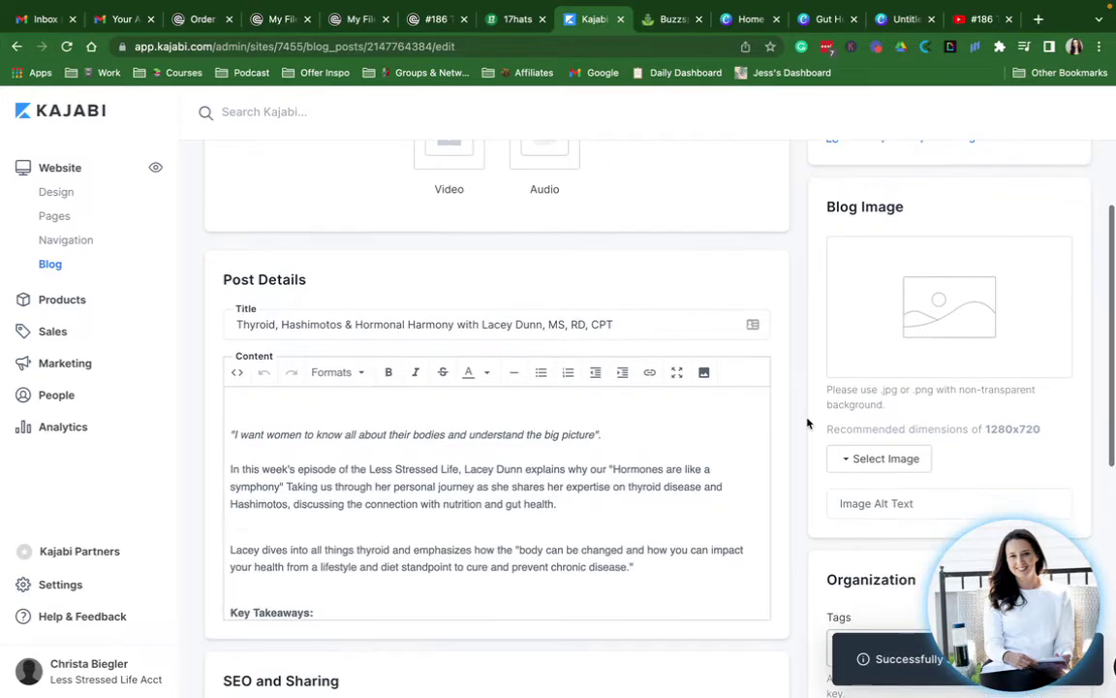
Switch to Canva, return to its home page, and open the Gut Health design from the recent designs
click(819, 19)
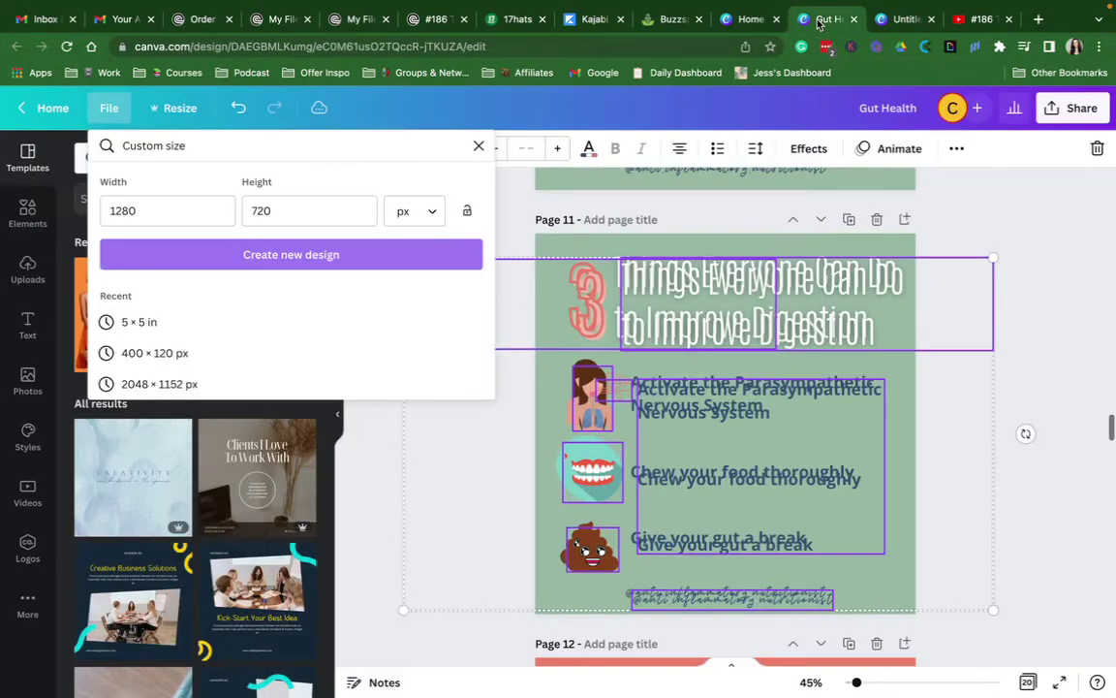
click(411, 499)
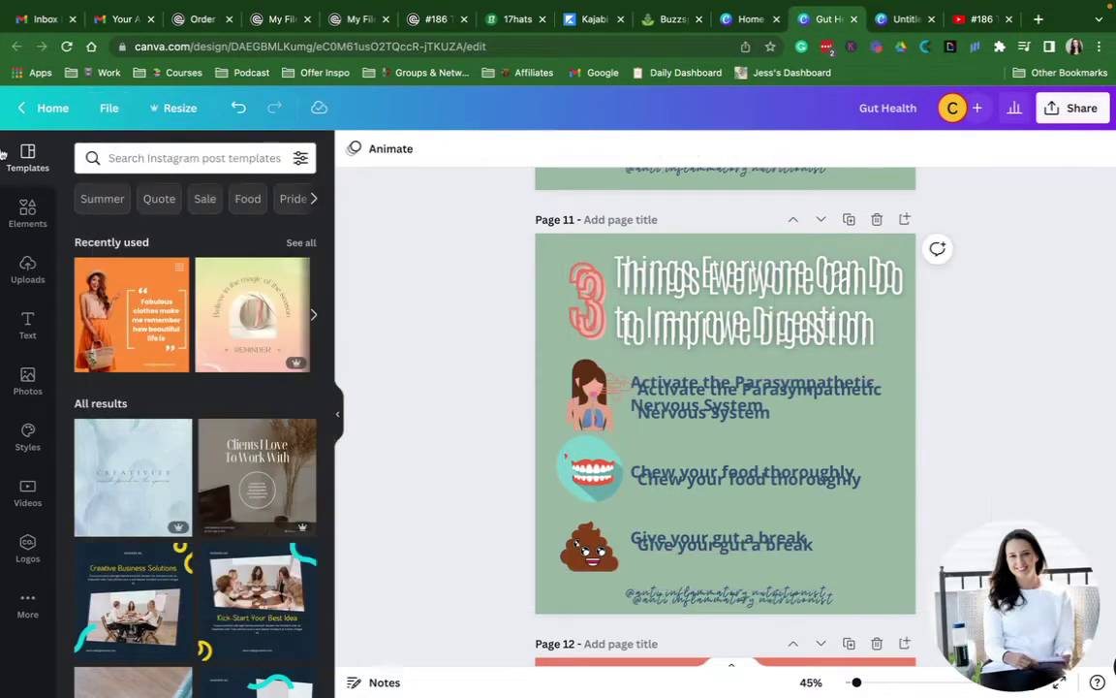
click(43, 109)
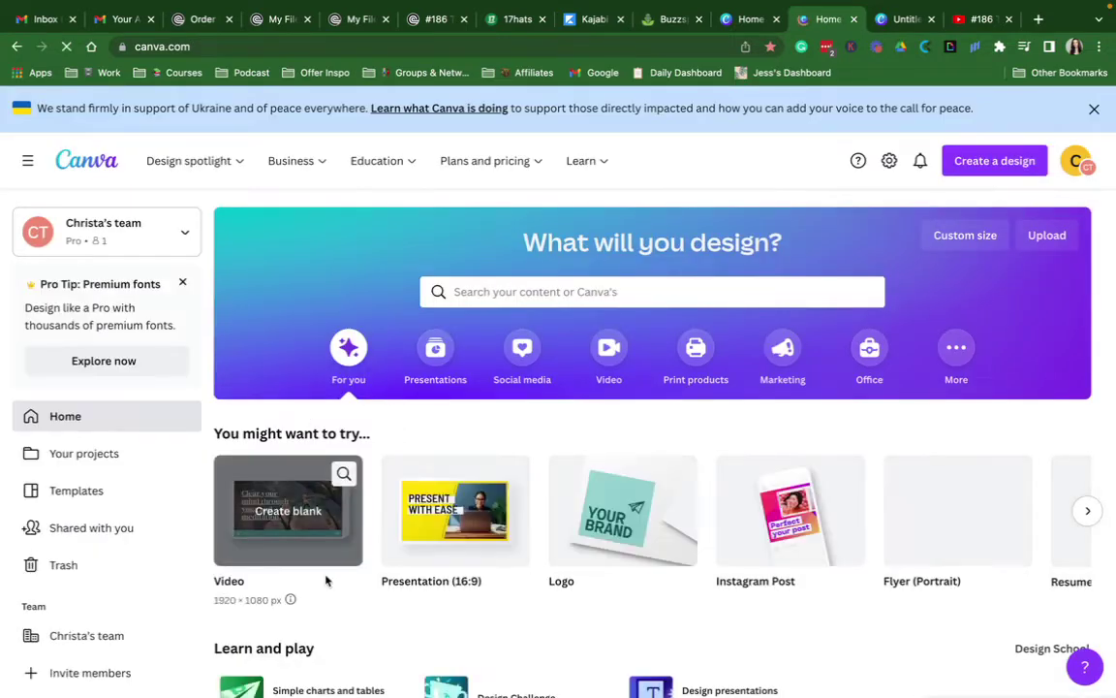
scroll(325, 579, down, 5)
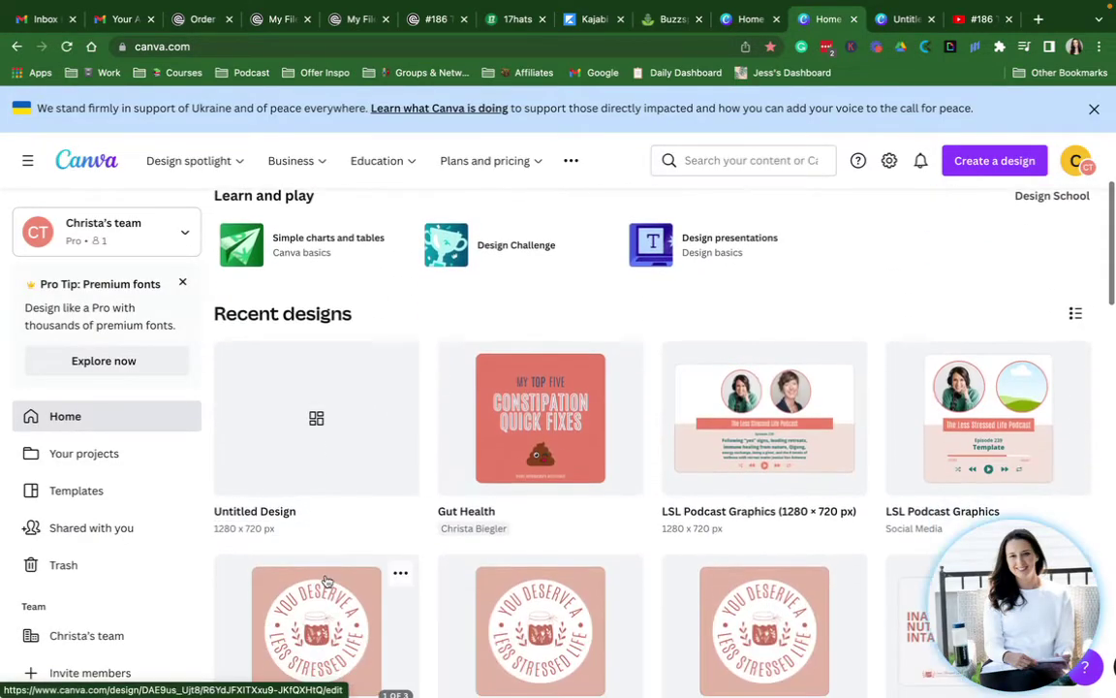
scroll(327, 580, down, 2)
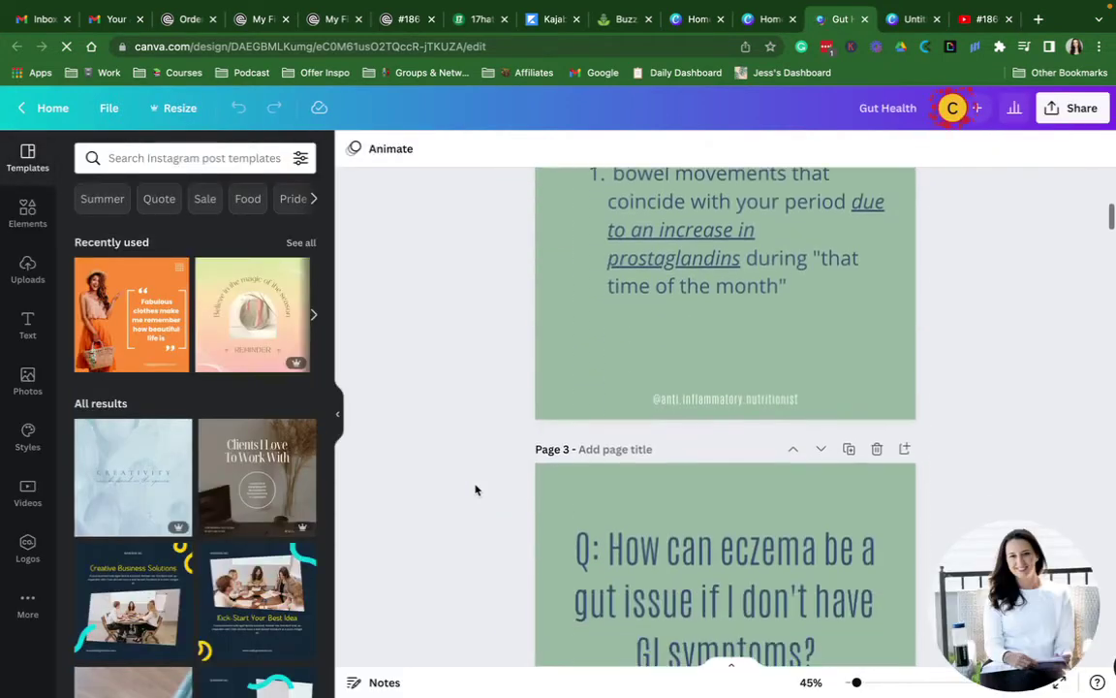
Look through the pages of the Gut Health design for a graphic about the thyroid that suits the podcast episode
scroll(475, 490, down, 1)
scroll(475, 489, up, 2)
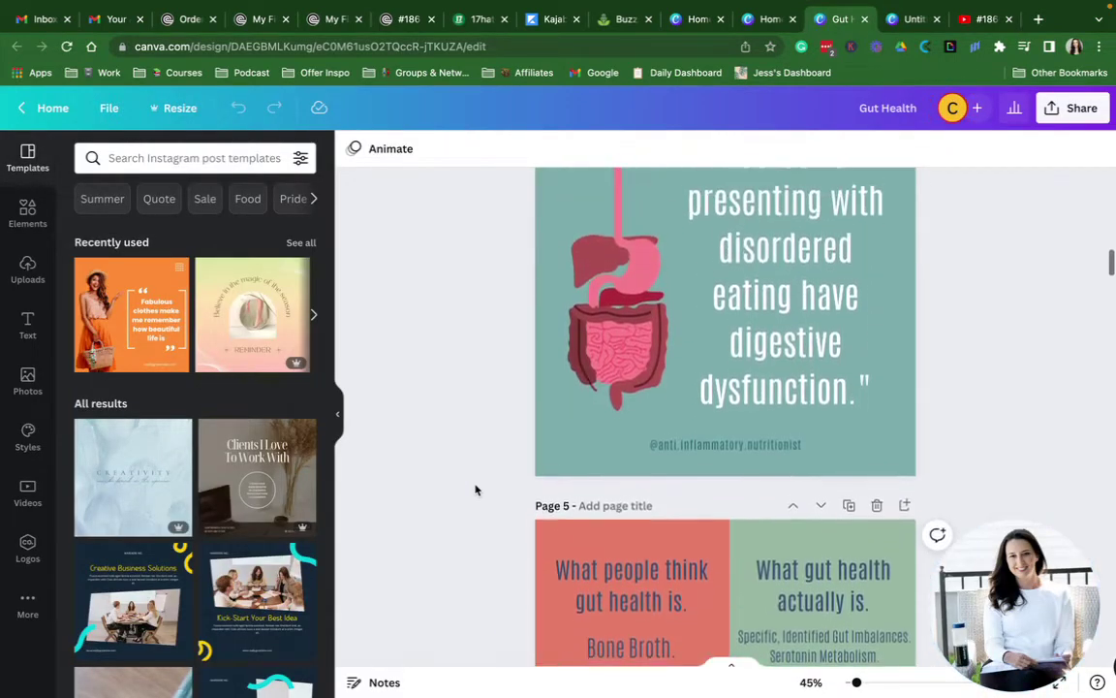
scroll(475, 489, down, 12)
scroll(475, 489, down, 1)
scroll(475, 489, up, 2)
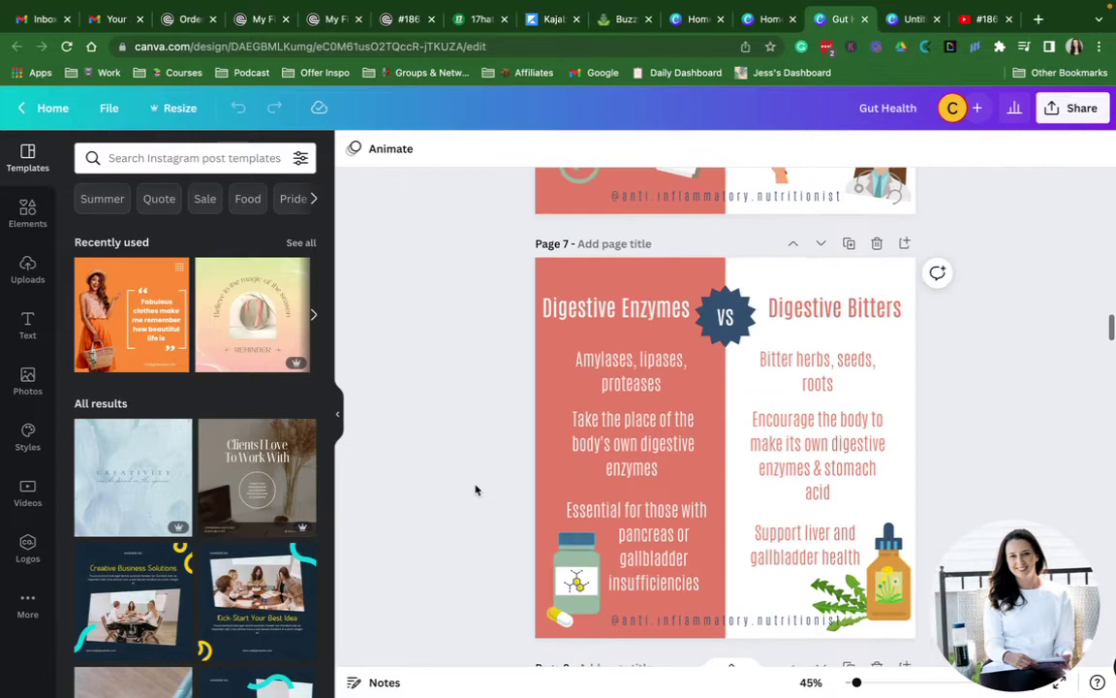
scroll(475, 489, down, 6)
scroll(474, 490, down, 7)
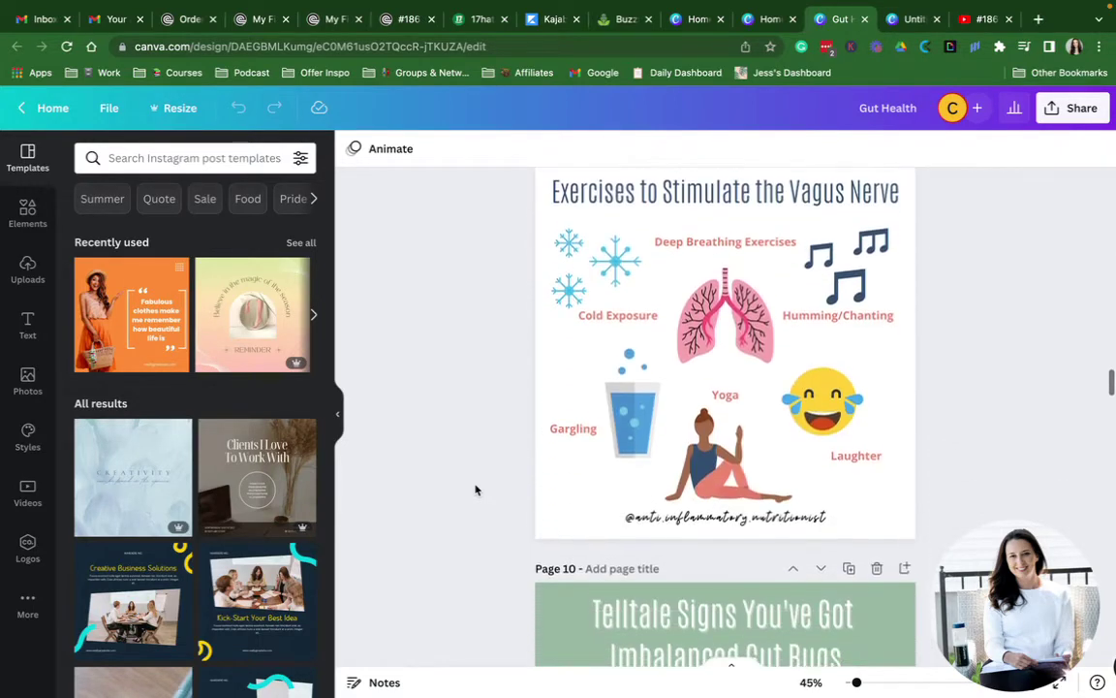
scroll(475, 489, down, 10)
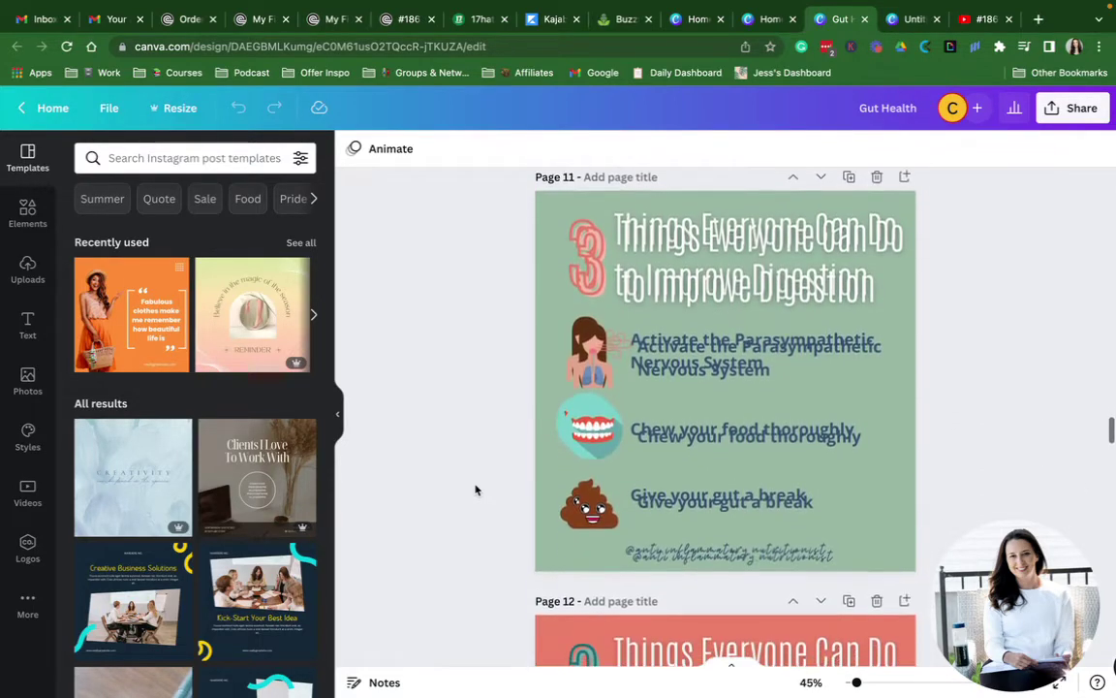
scroll(475, 489, down, 5)
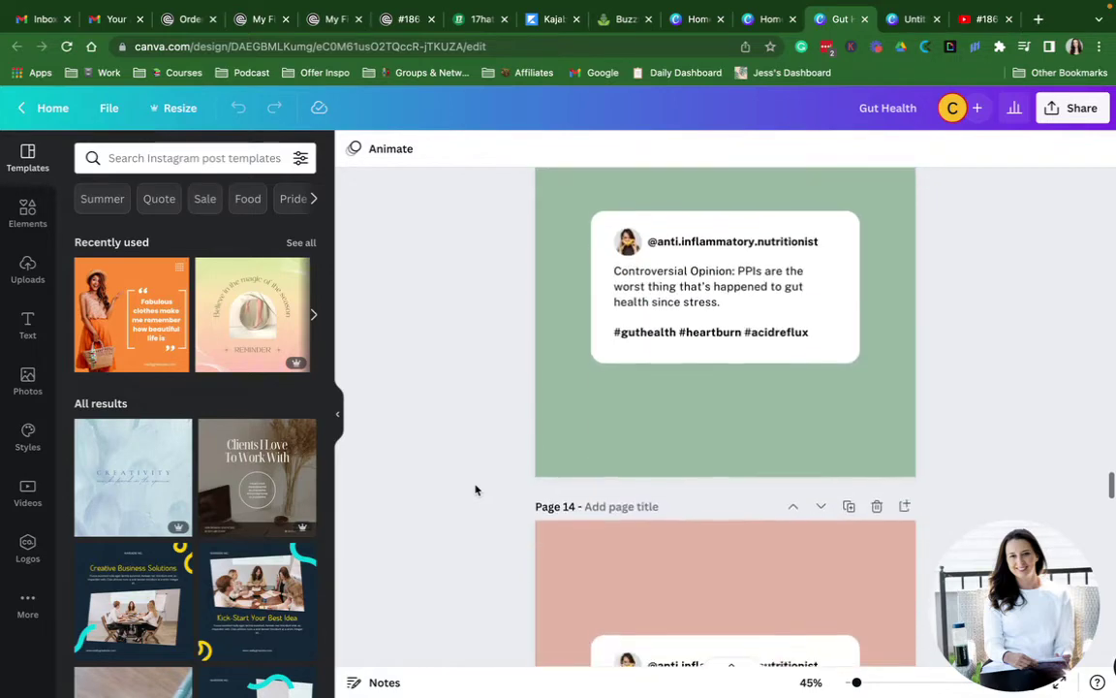
scroll(474, 490, down, 5)
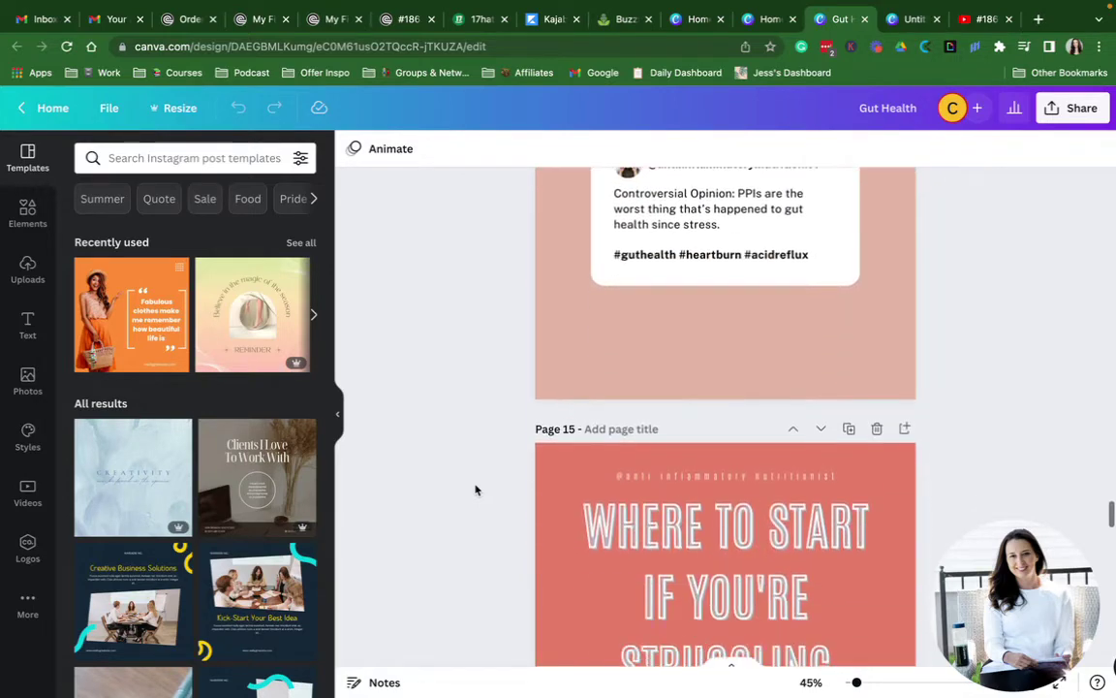
scroll(475, 489, down, 10)
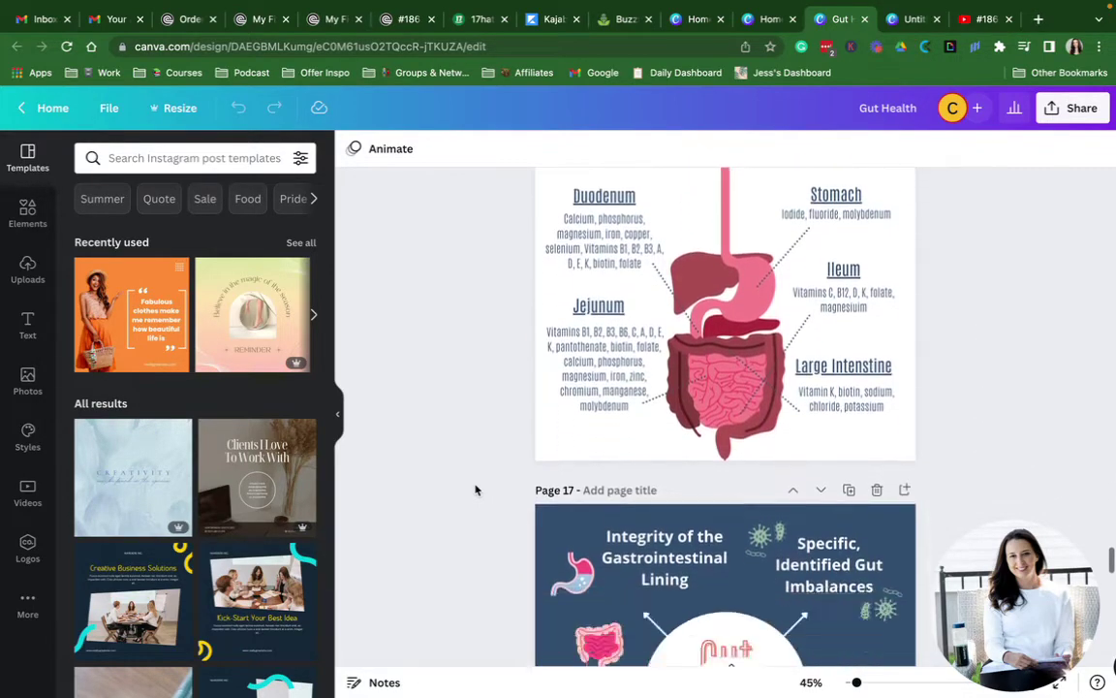
scroll(476, 490, down, 10)
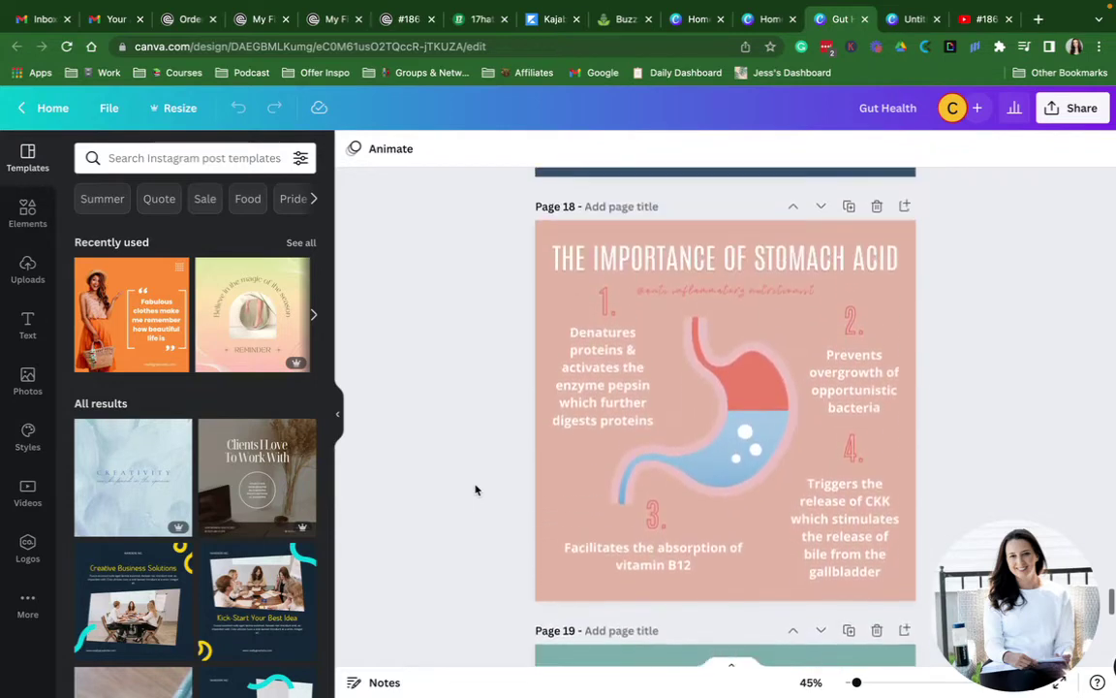
scroll(475, 489, down, 10)
scroll(476, 489, up, 2)
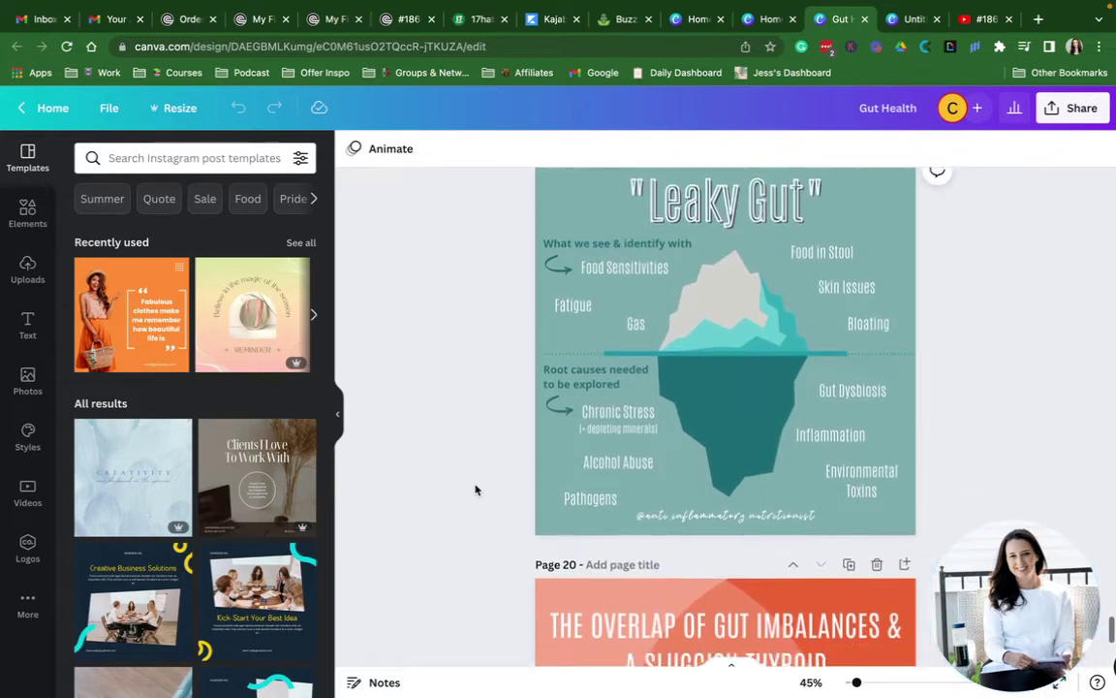
scroll(476, 489, down, 8)
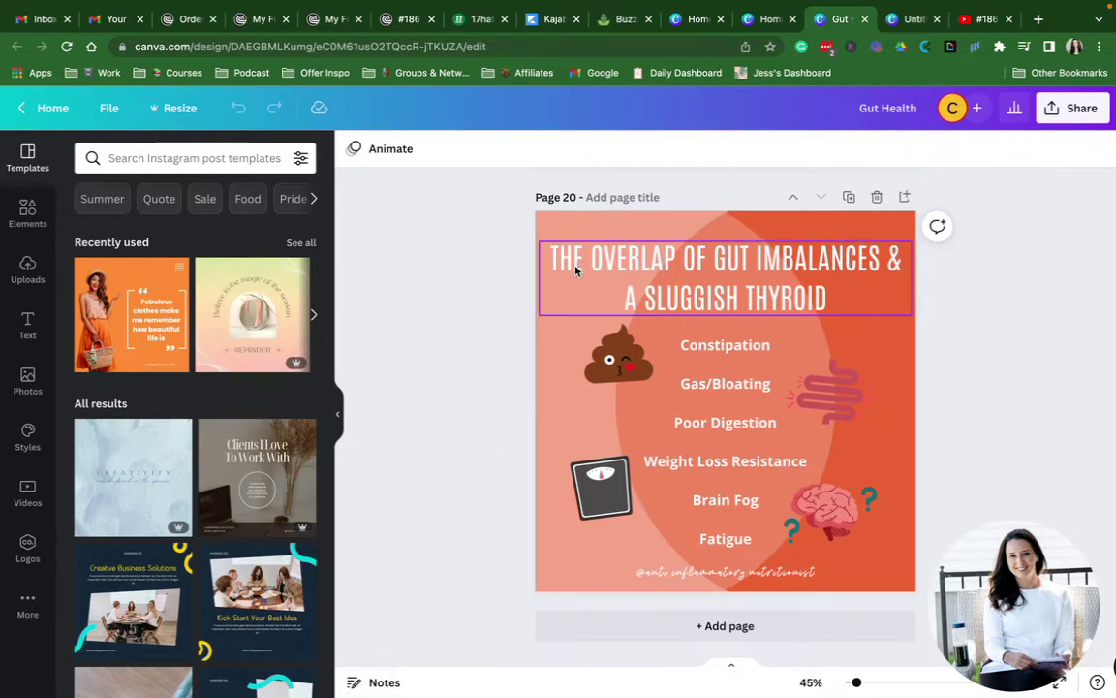
Select and copy all elements of page 20, "The Overlap of Gut Imbalances & a Sluggish Thyroid"
key(ctrl+a)
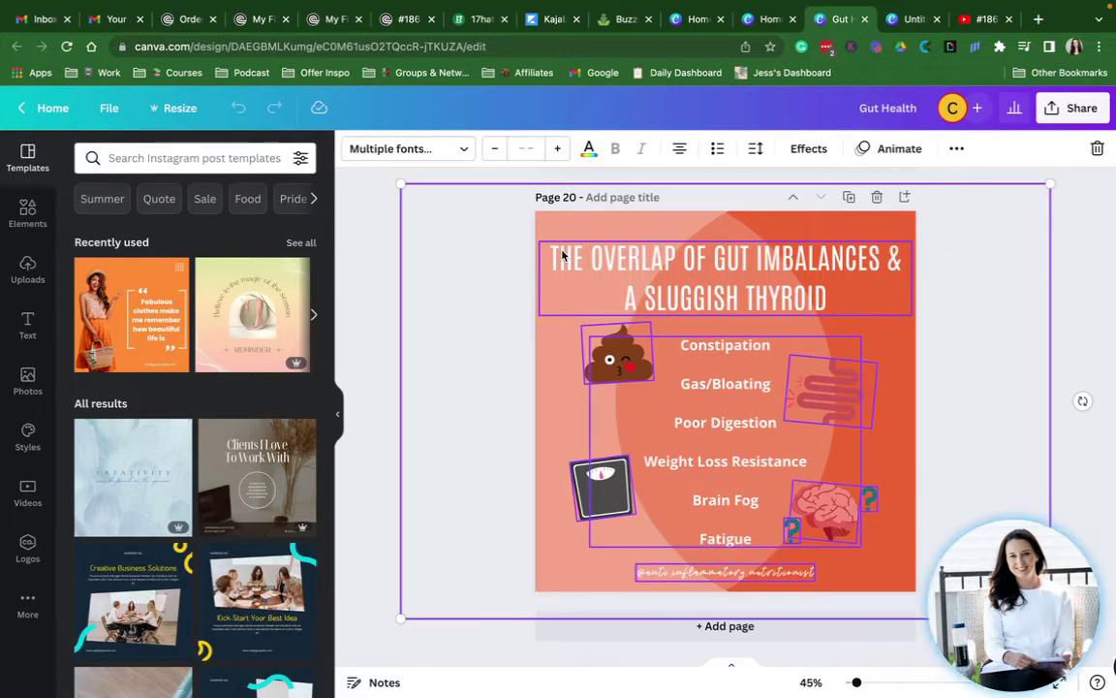
scroll(465, 243, up, 1)
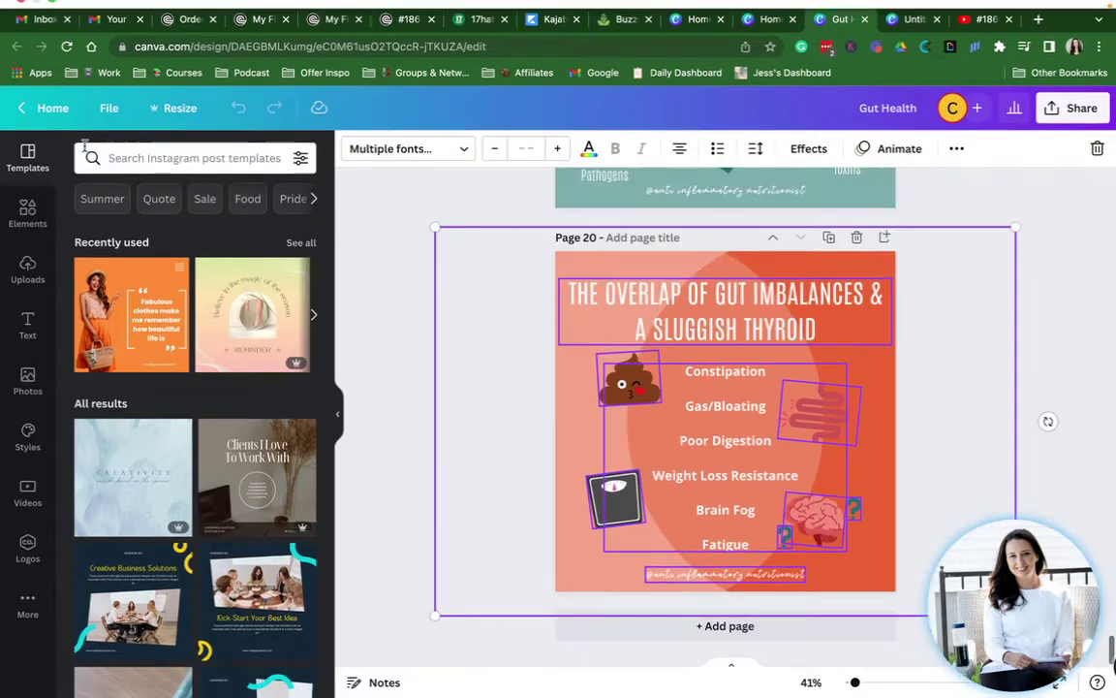
click(108, 109)
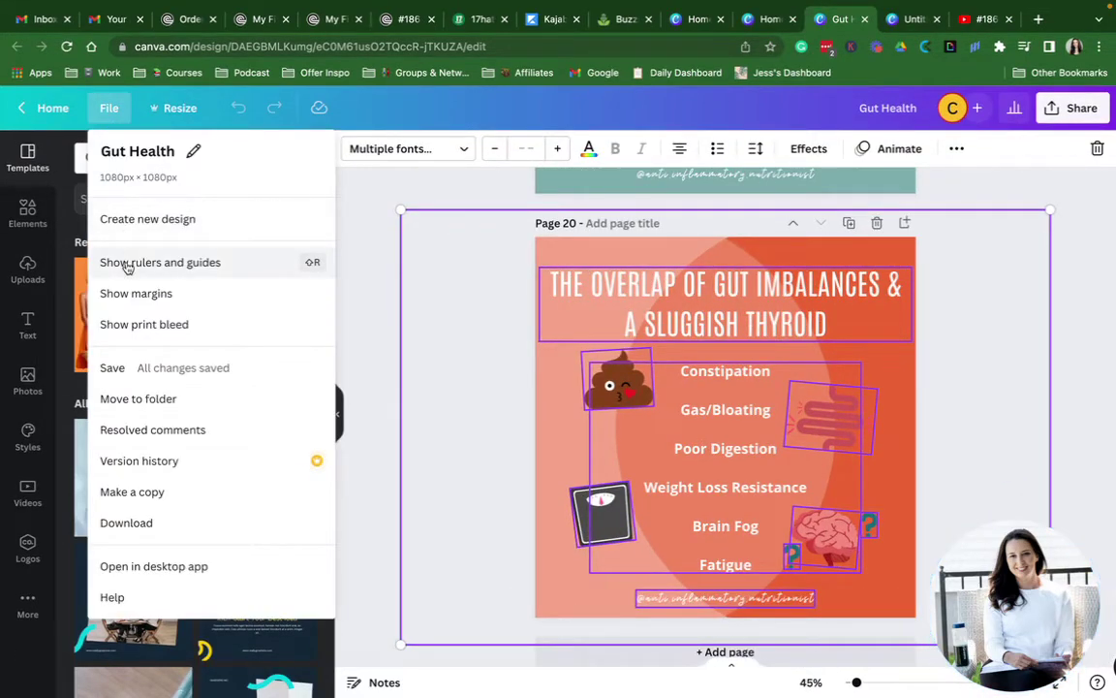
click(131, 221)
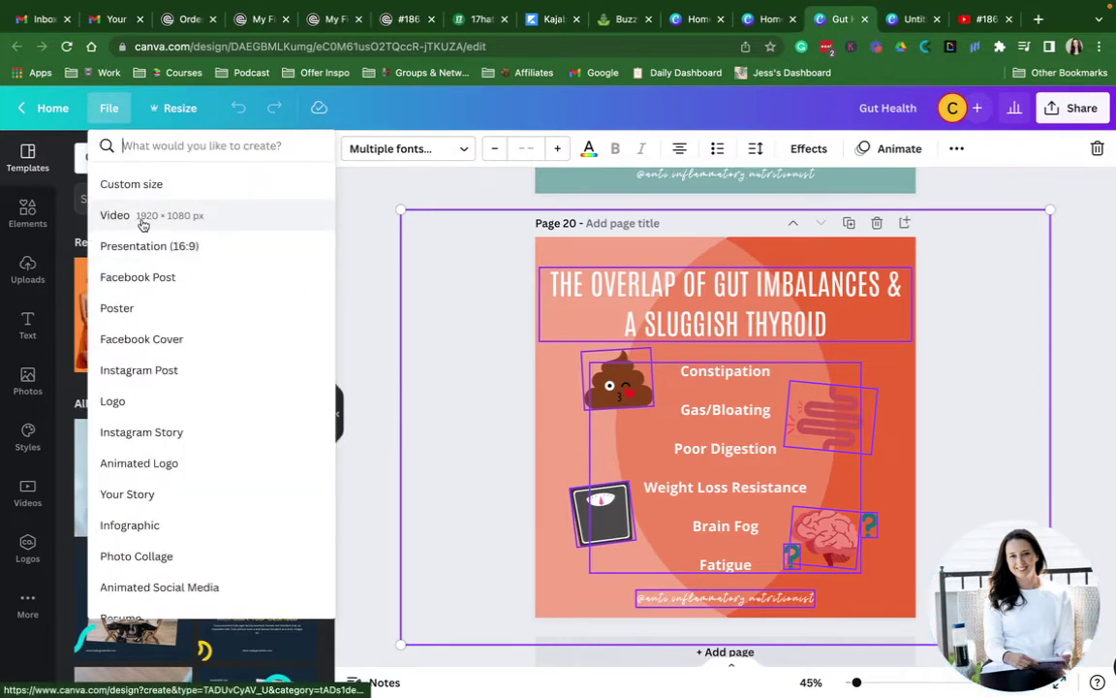
click(147, 183)
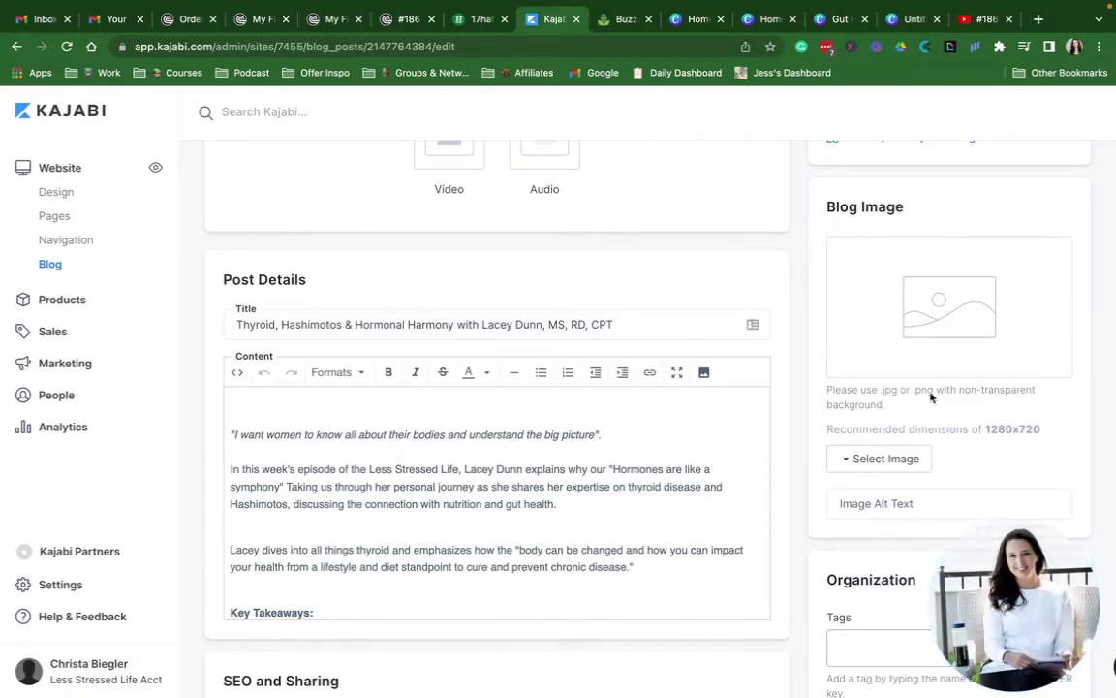
Switch to the untitled 1280 × 720 px Canva design and delete all elements of its "3 Things Everyone Can Do to Improve Digestion" graphic
click(911, 19)
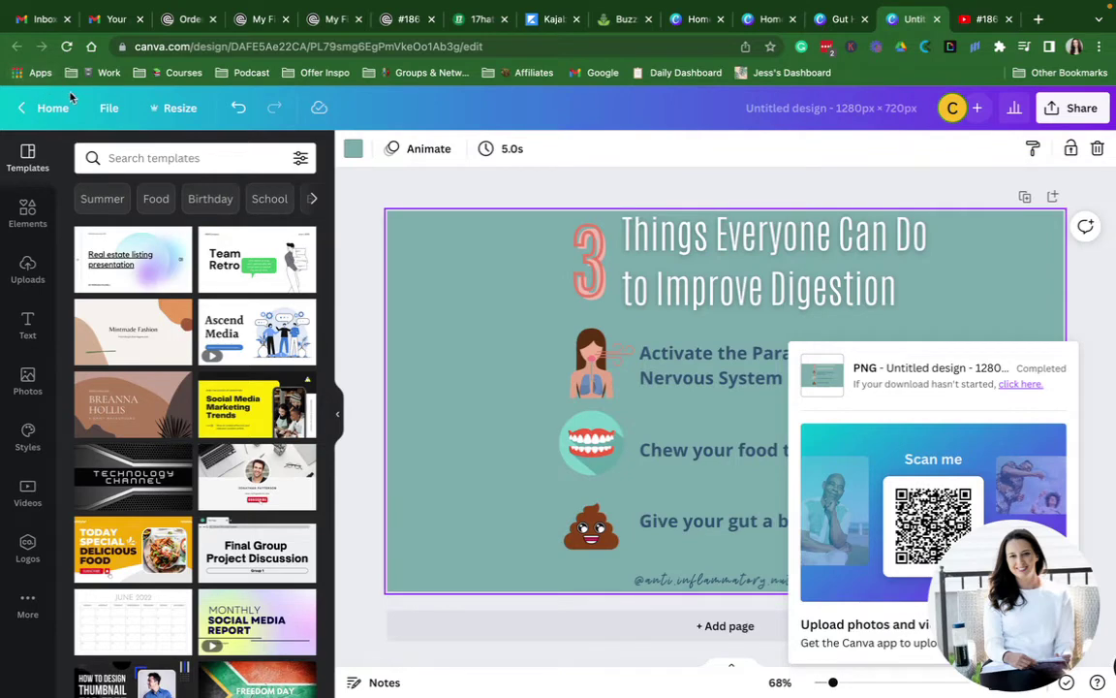
click(605, 289)
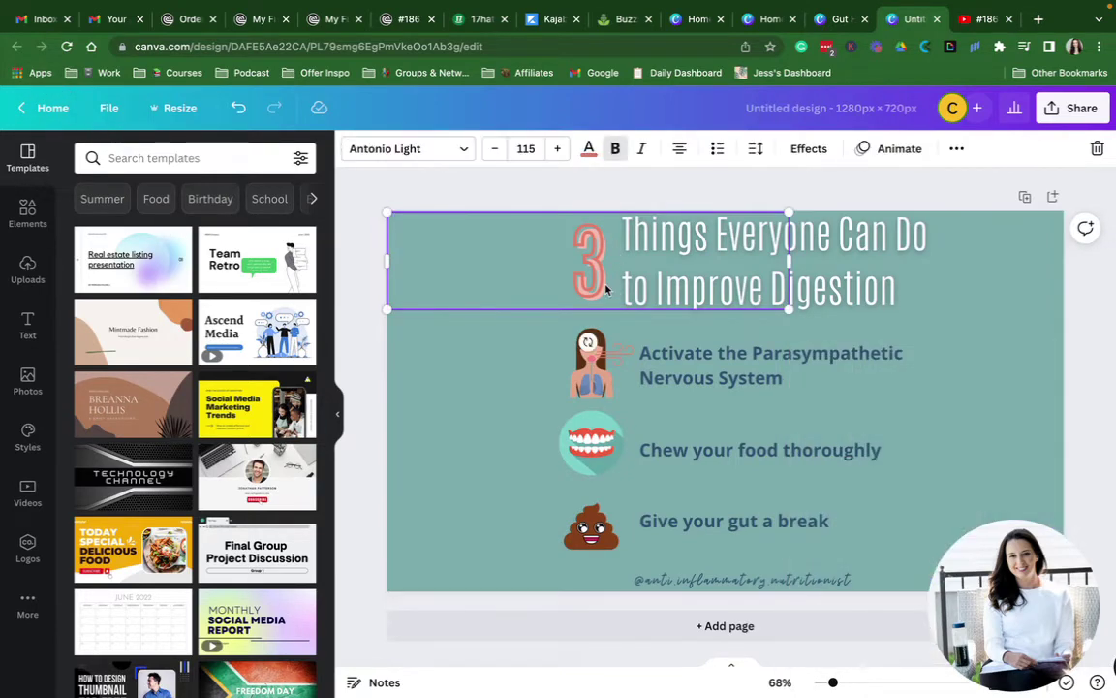
key(ctrl+a)
key(ctrl+v)
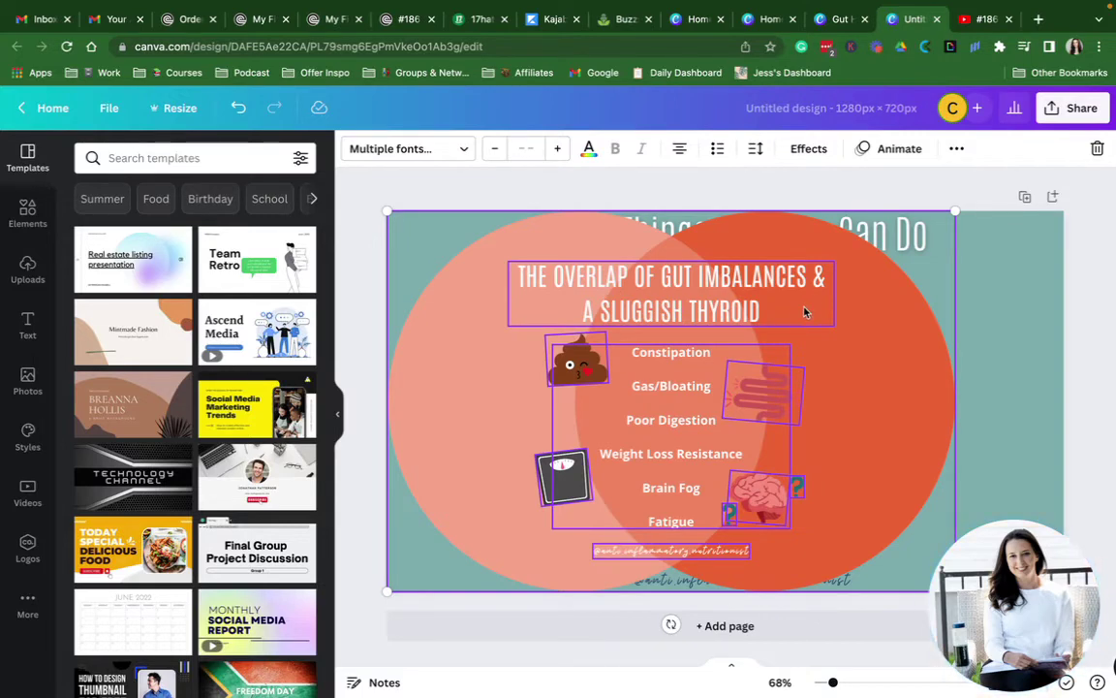
key(ctrl+z)
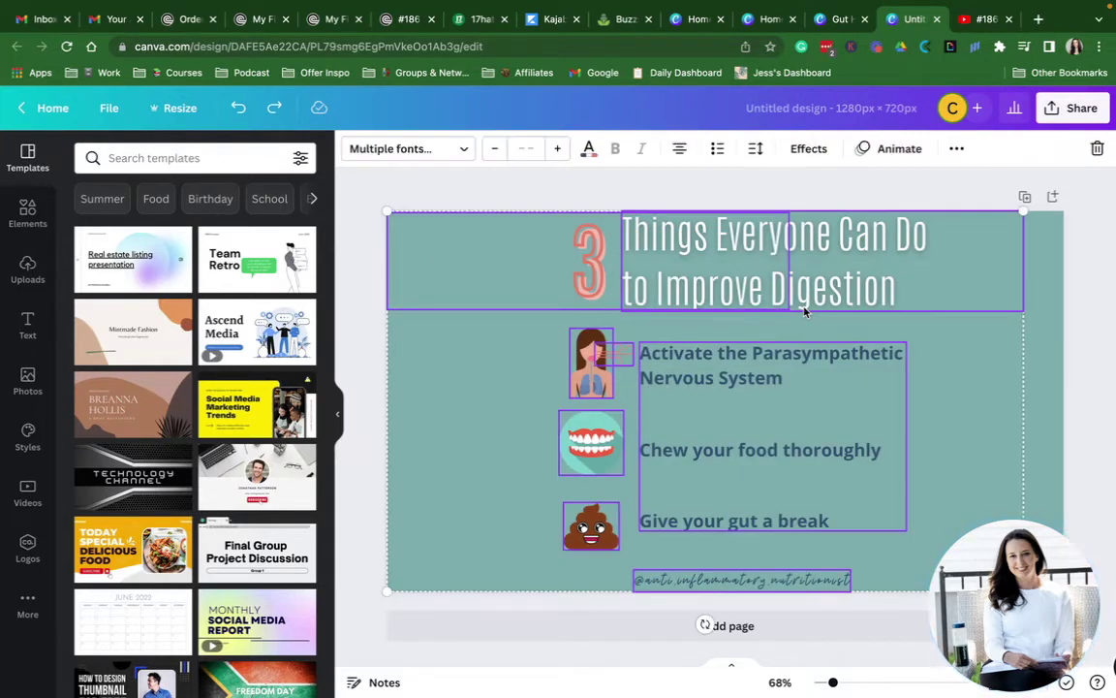
key(Delete)
Paste the copied gut and thyroid graphic into the emptied page and centre it horizontally
key(ctrl+v)
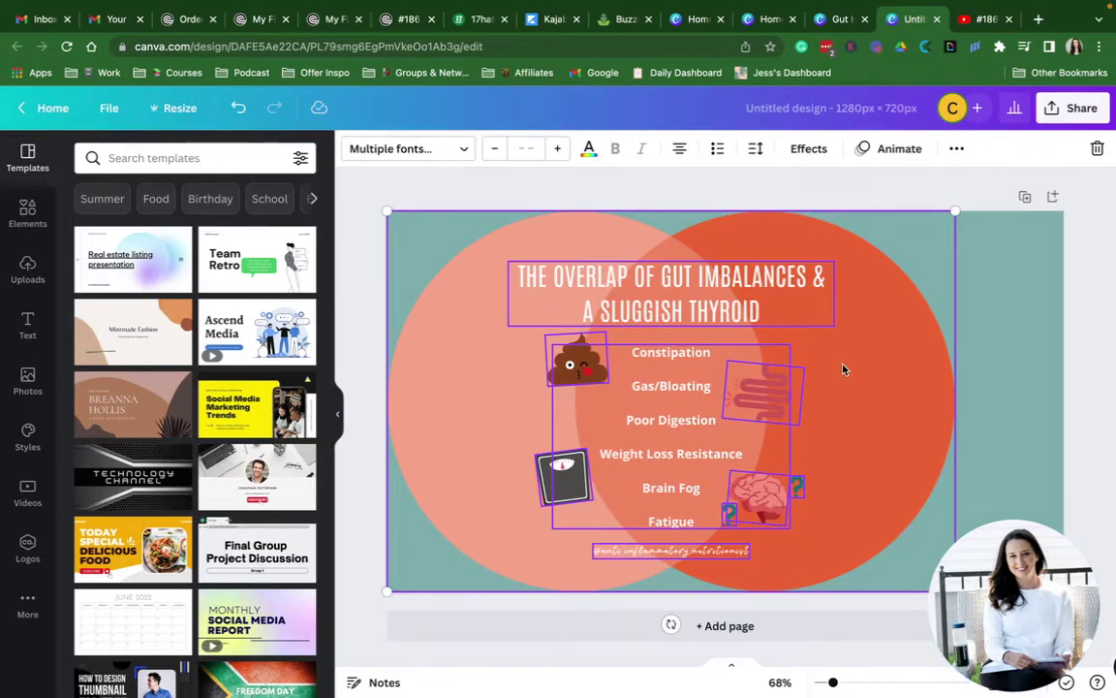
drag(843, 368, 890, 364)
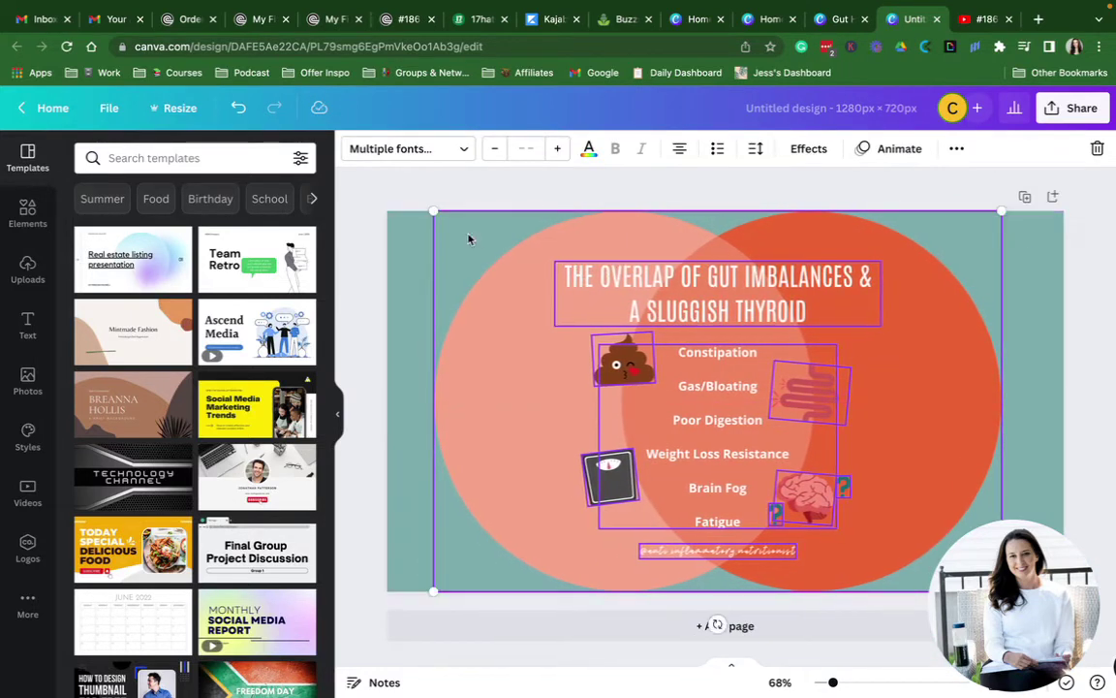
click(376, 226)
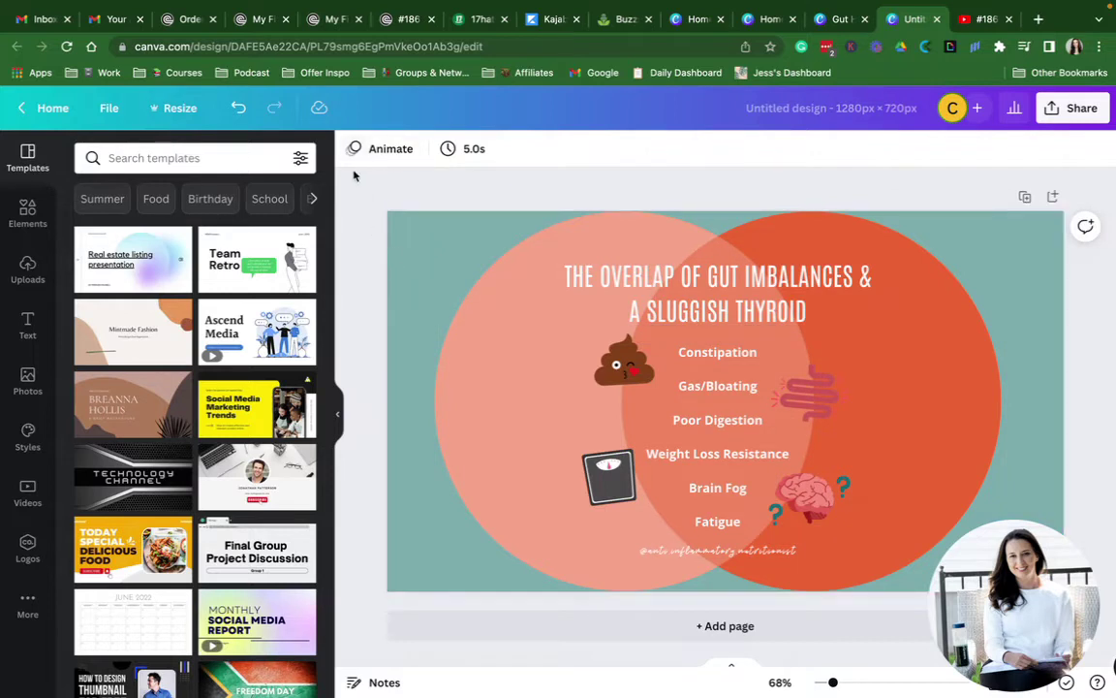
Try pink, yellow, coral and brick-red brand colors on the page background and settle on white
click(451, 271)
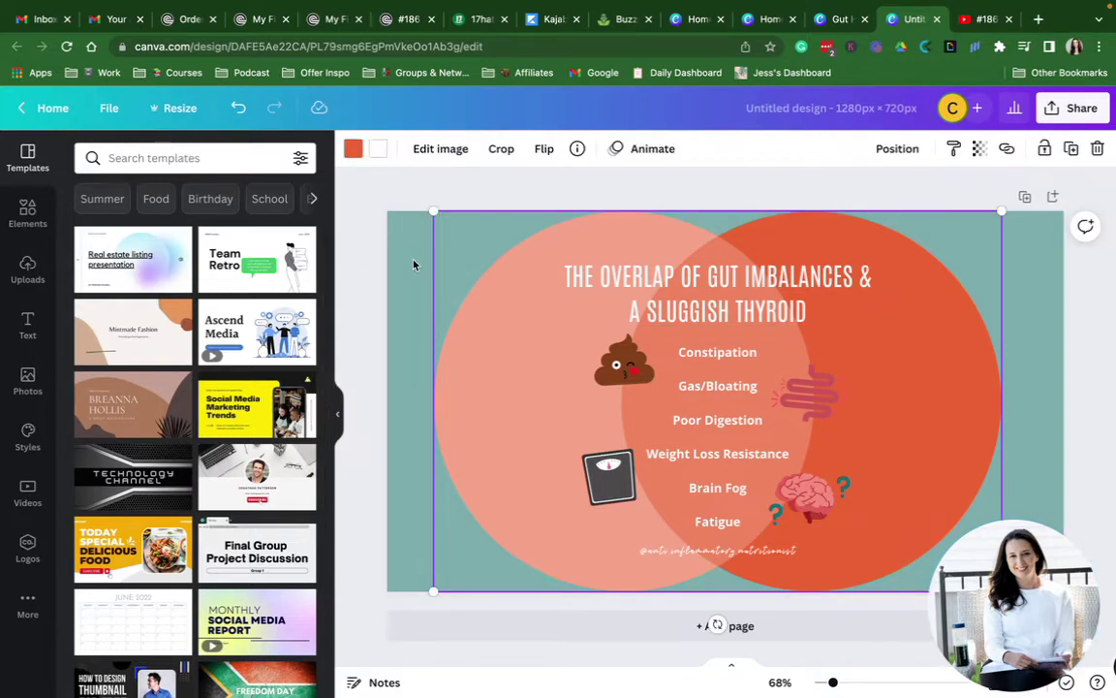
click(414, 262)
click(349, 148)
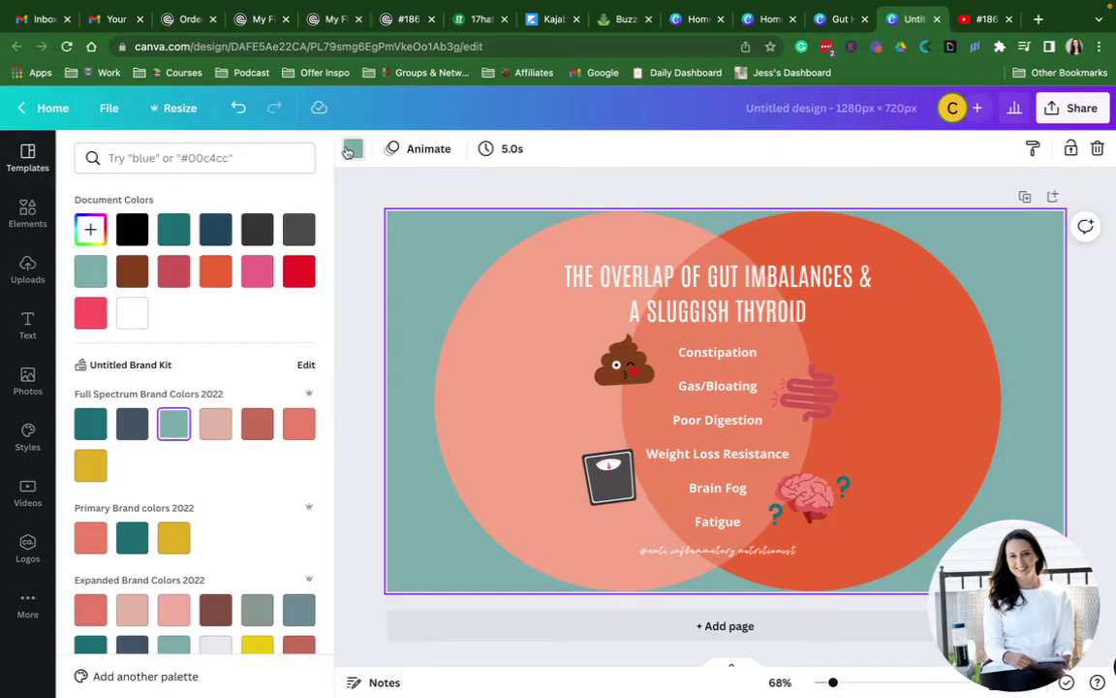
click(215, 425)
click(91, 465)
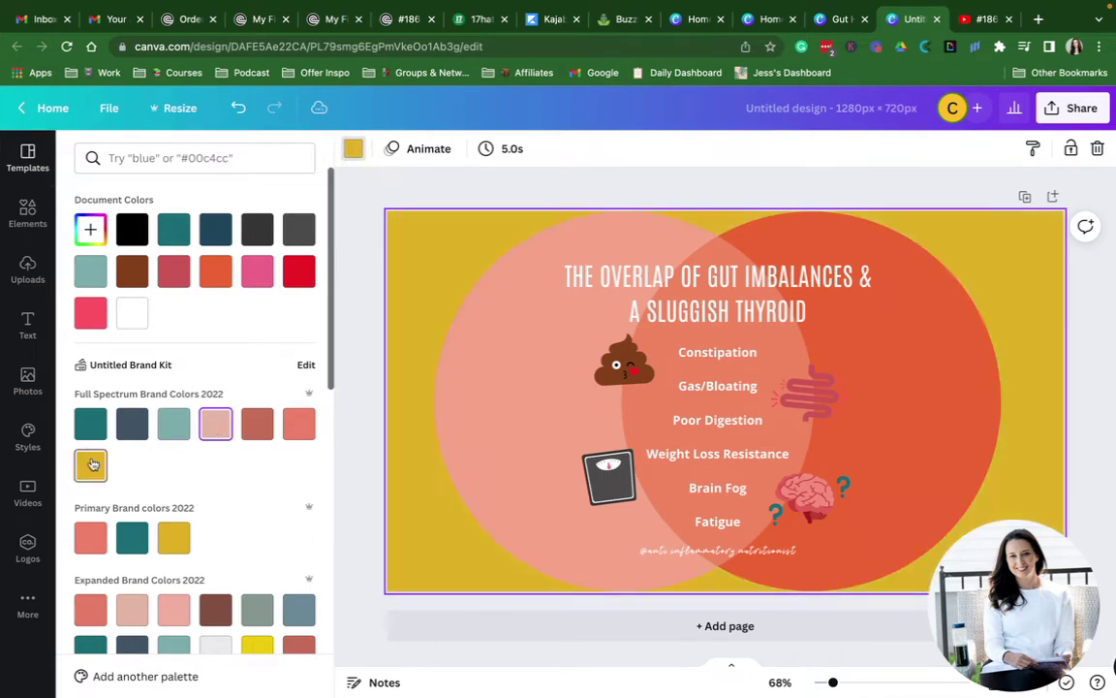
click(296, 427)
click(269, 429)
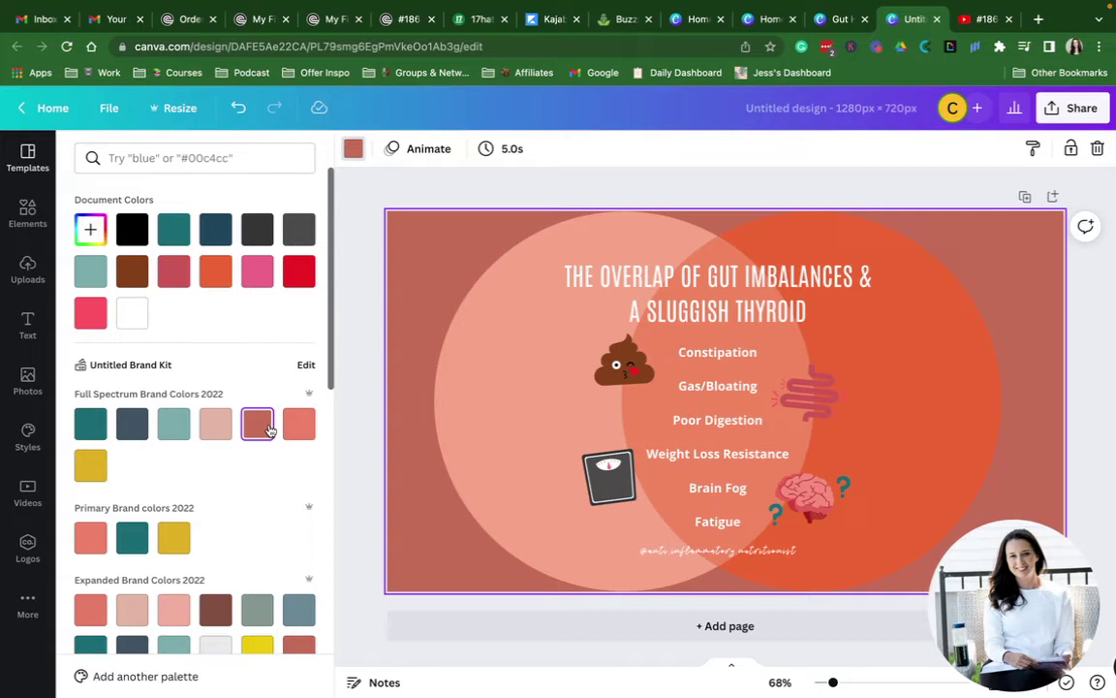
click(135, 315)
click(381, 279)
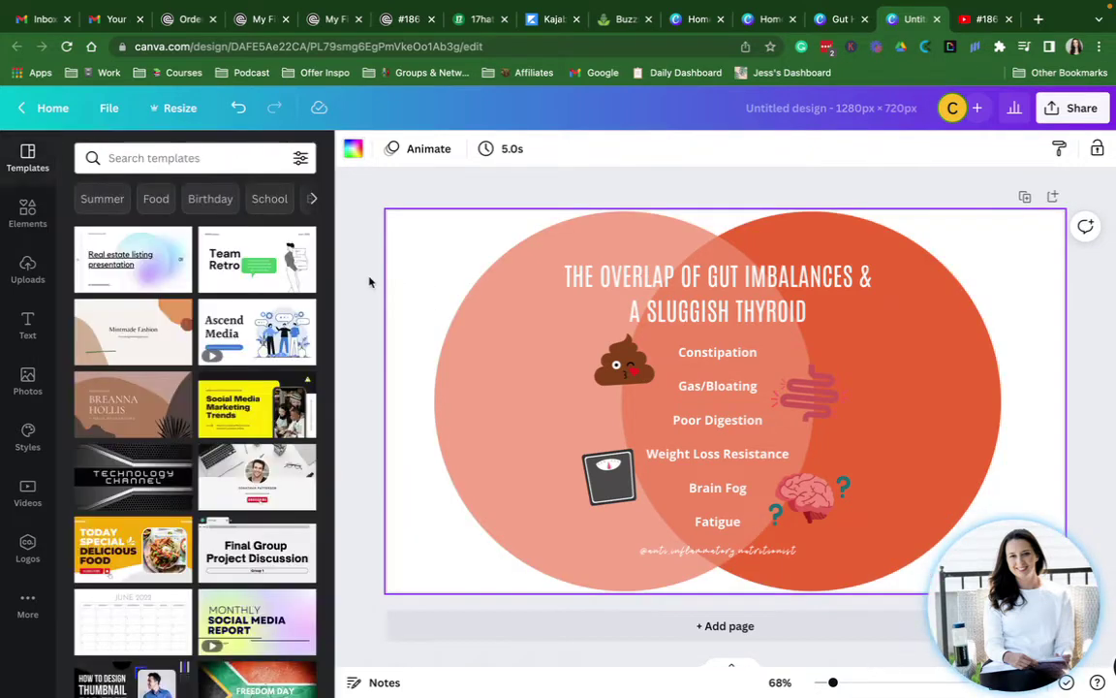
Download the design as a 1280 × 720 px PNG with file compression enabled
click(1071, 108)
click(877, 483)
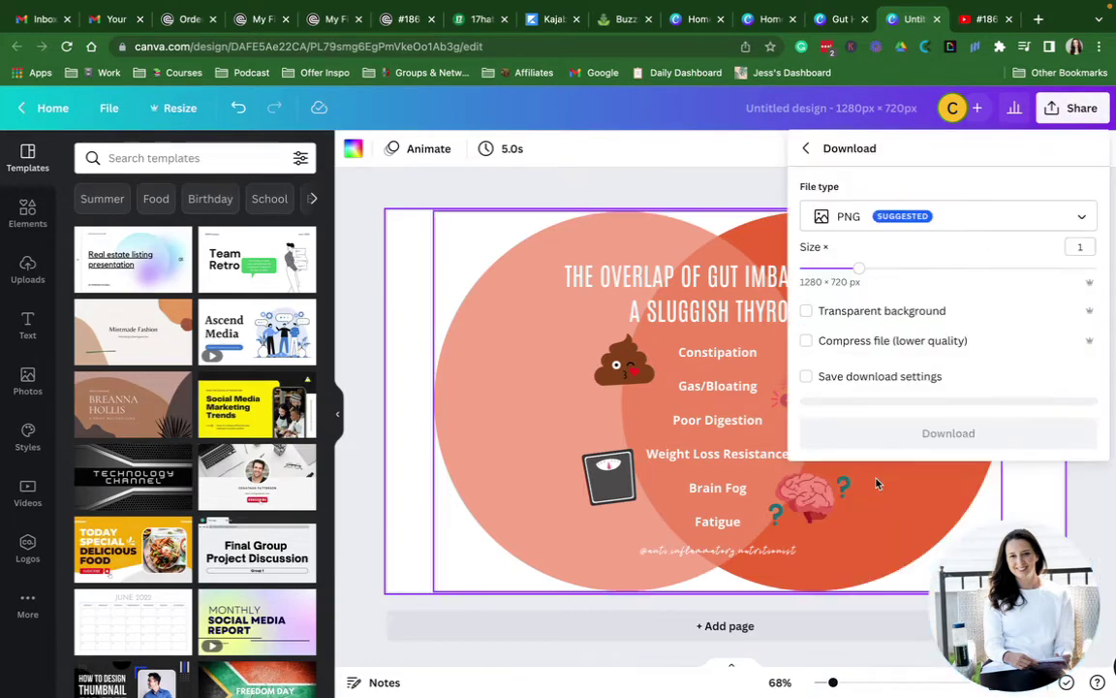
click(865, 342)
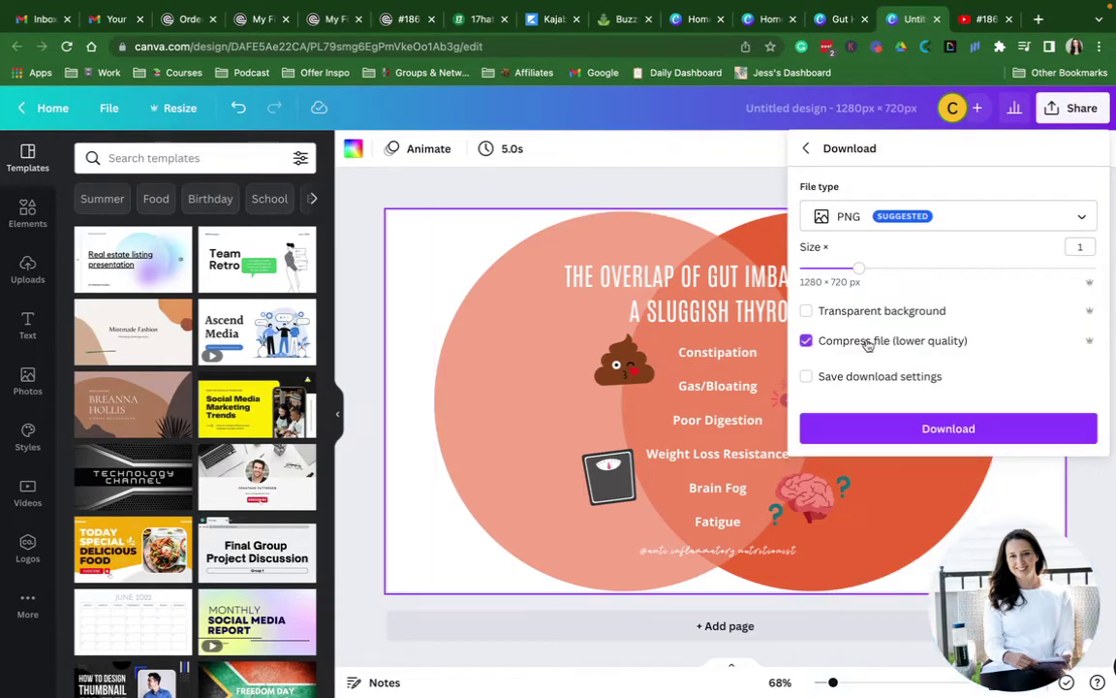
click(861, 428)
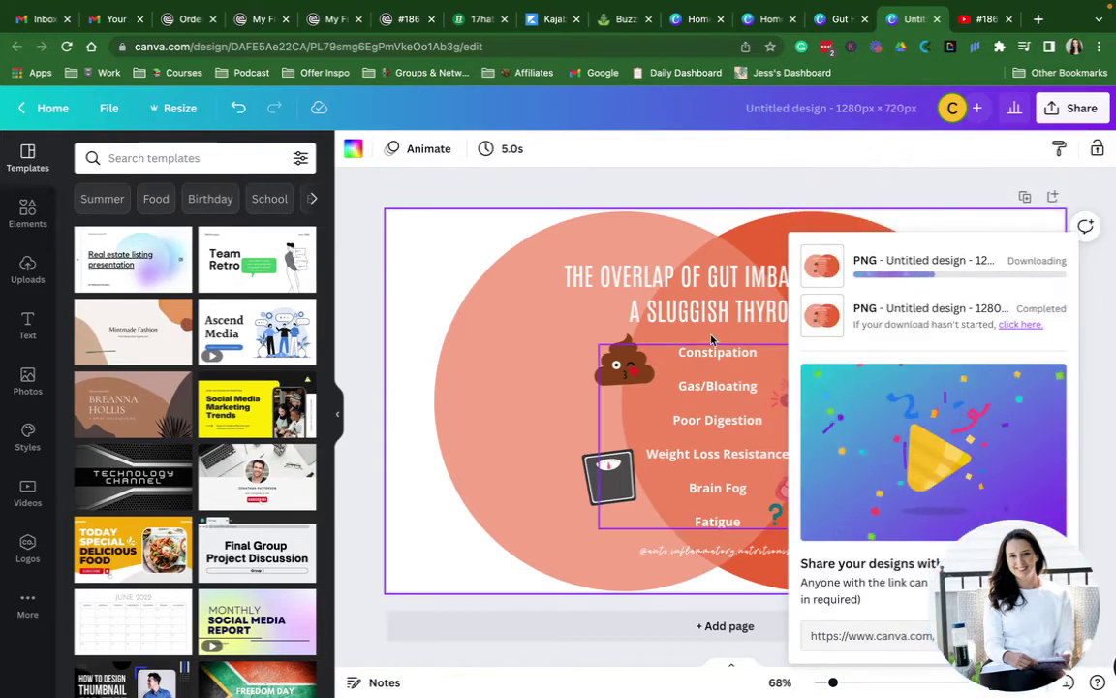
Switch to the Kajabi post editor and upload the downloaded Untitled design PNG uncropped as the blog image
click(538, 19)
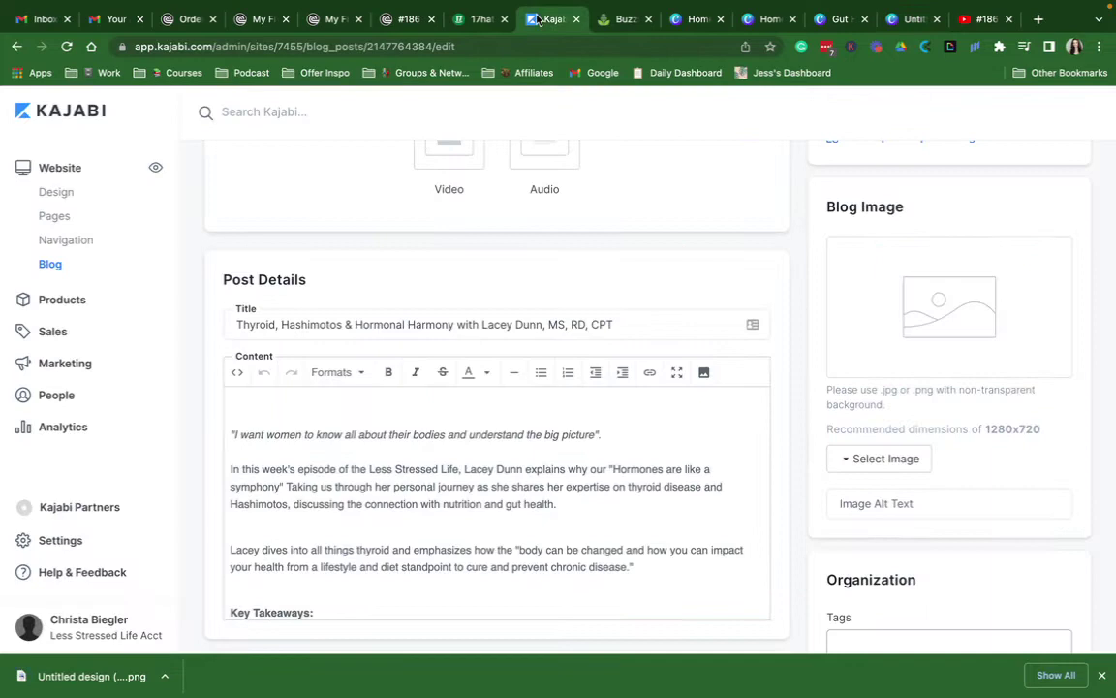
click(883, 459)
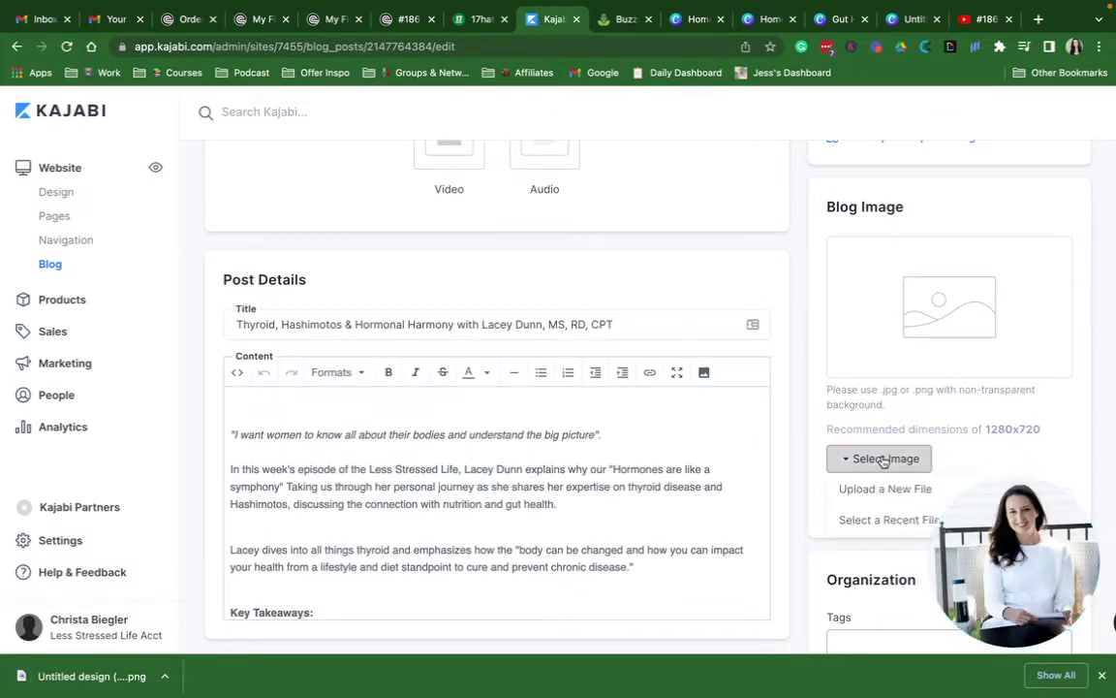
click(855, 490)
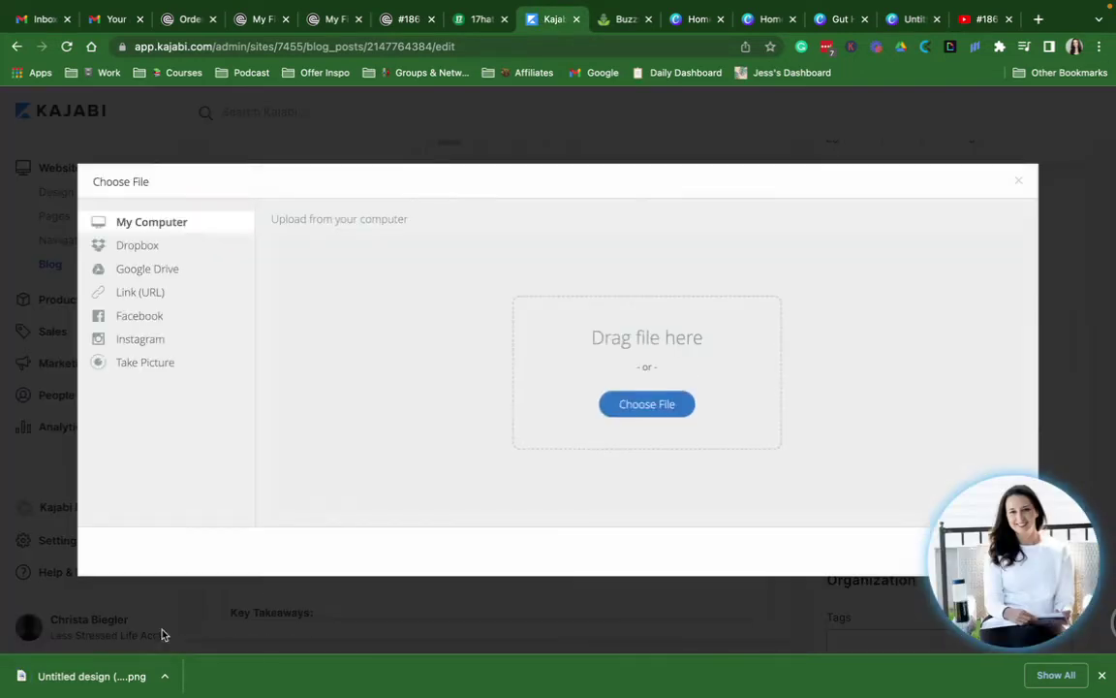
drag(97, 689, 476, 420)
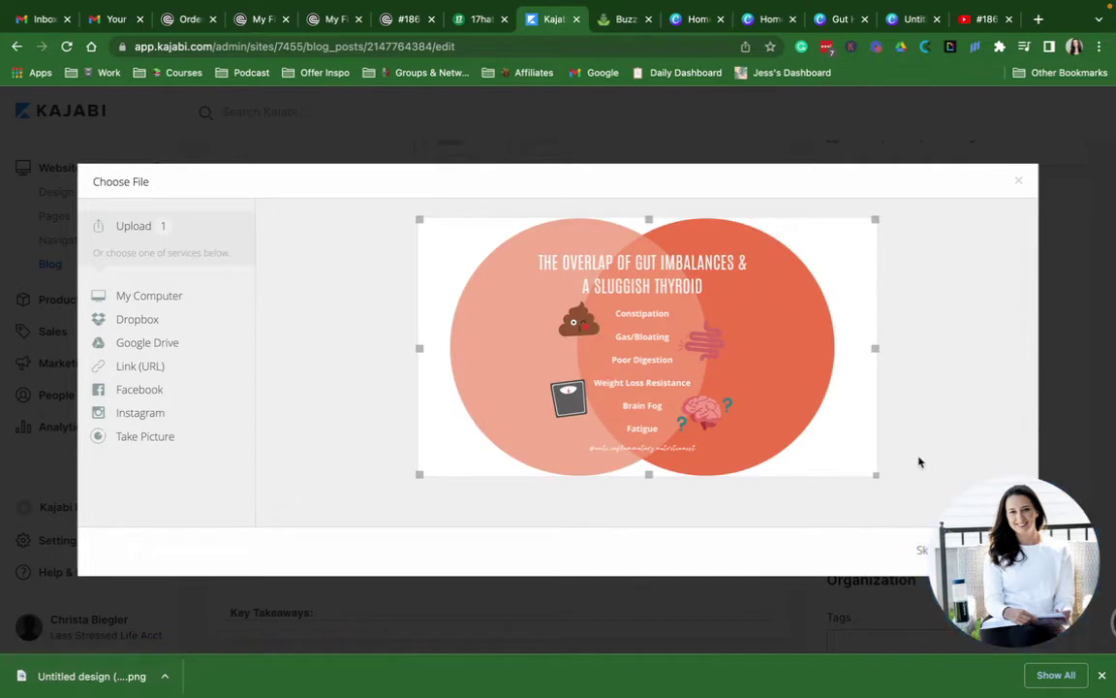
drag(1015, 554, 756, 549)
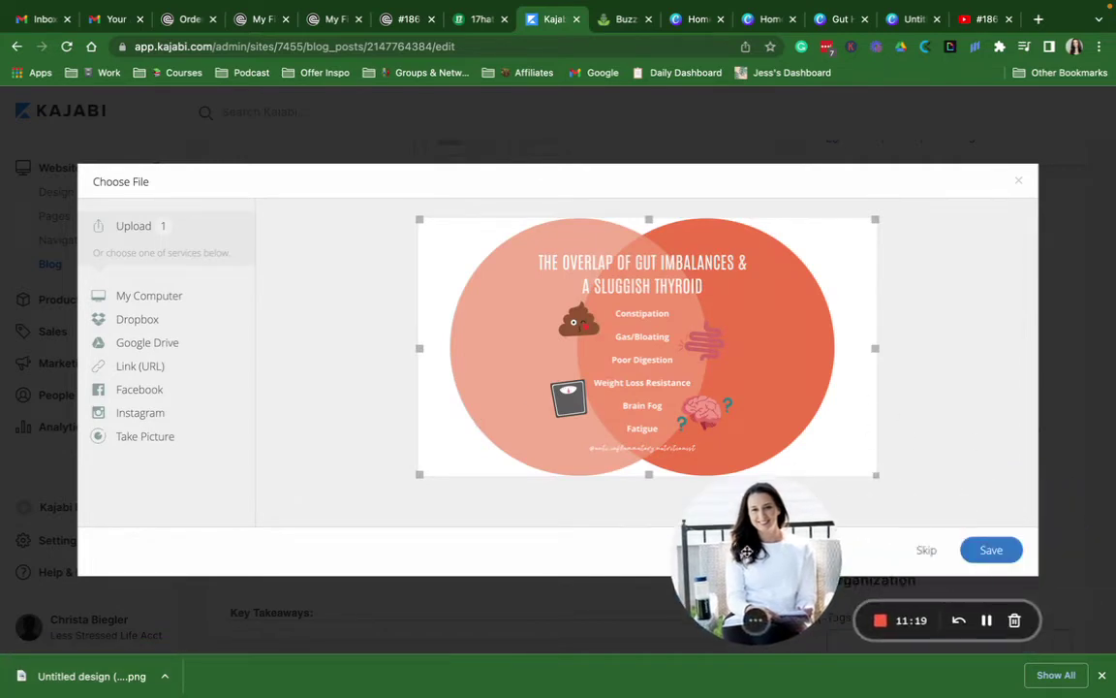
click(988, 553)
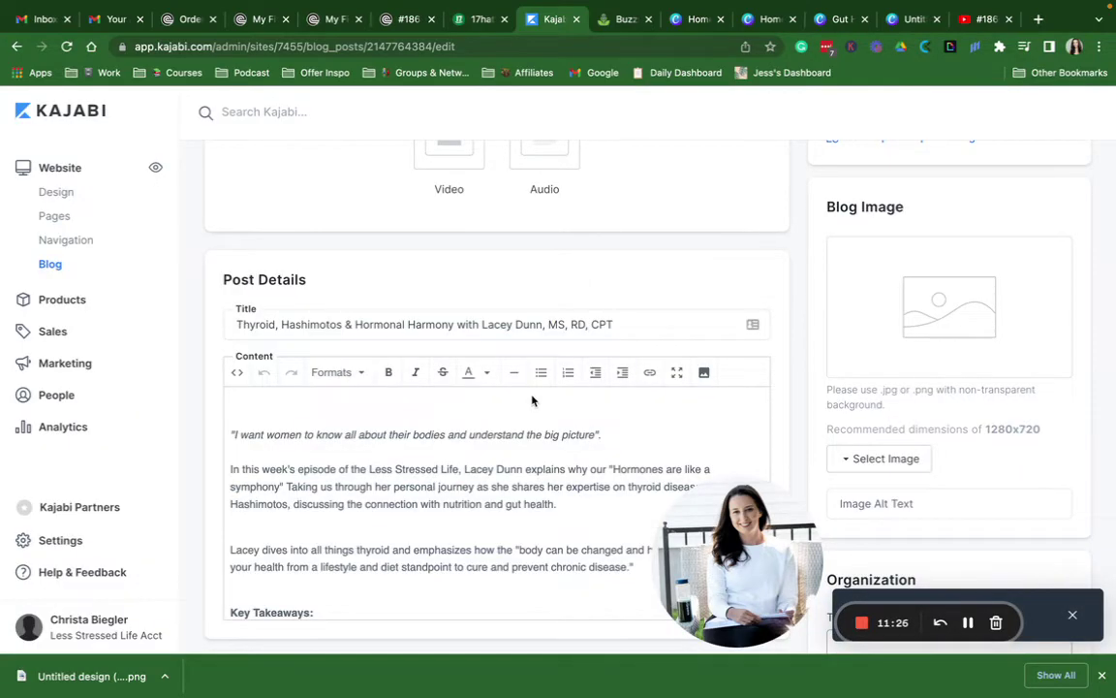
Set the post's social image to the gut and thyroid overlap graphic from the recent files, keeping the full crop
scroll(531, 397, down, 10)
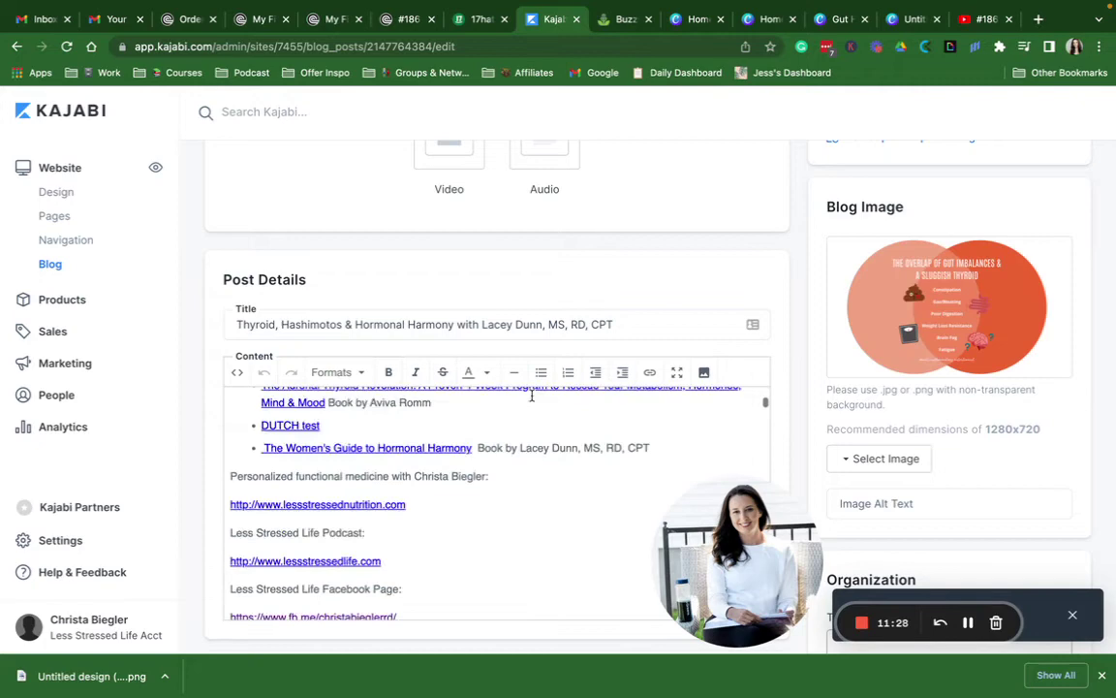
scroll(531, 395, down, 10)
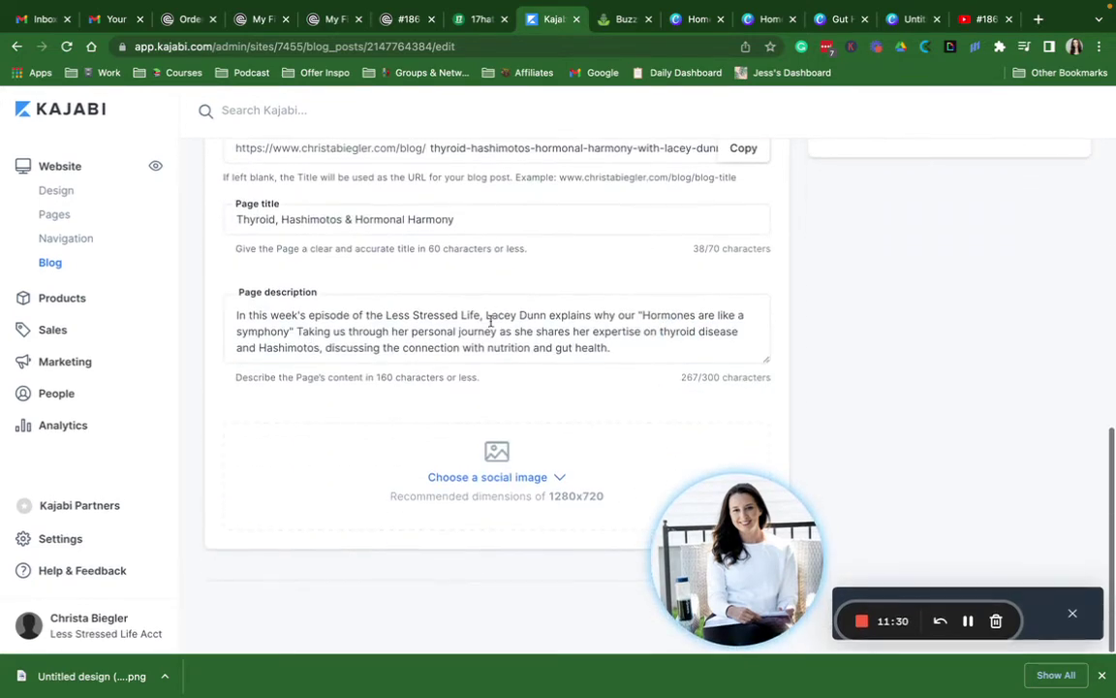
click(466, 479)
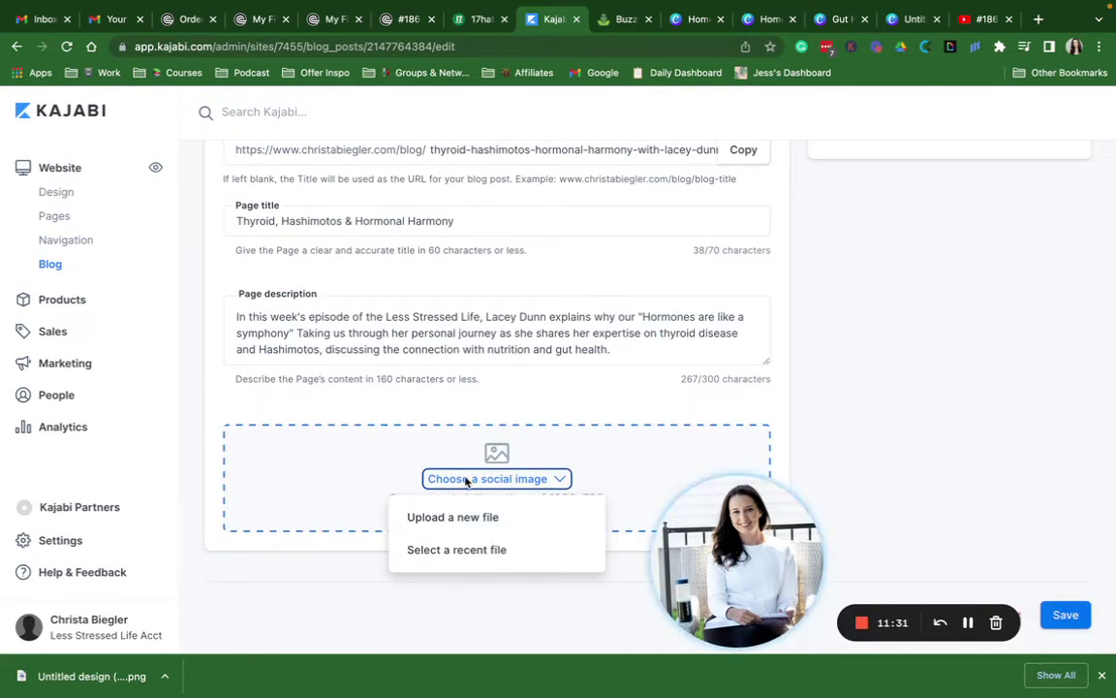
click(454, 549)
click(330, 290)
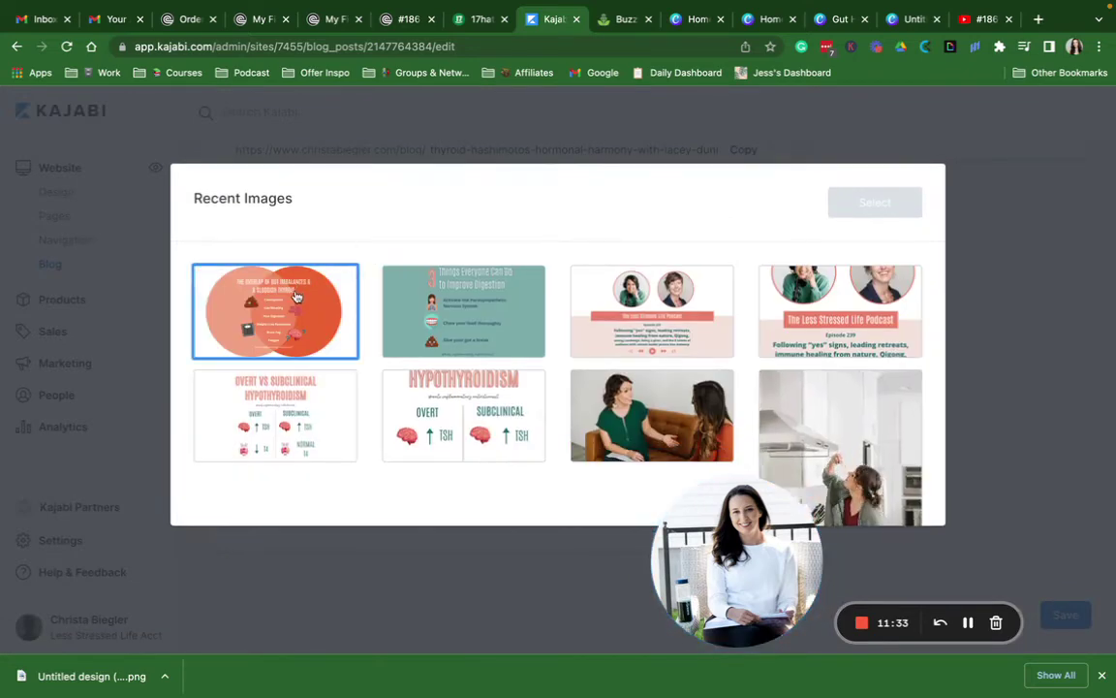
click(877, 201)
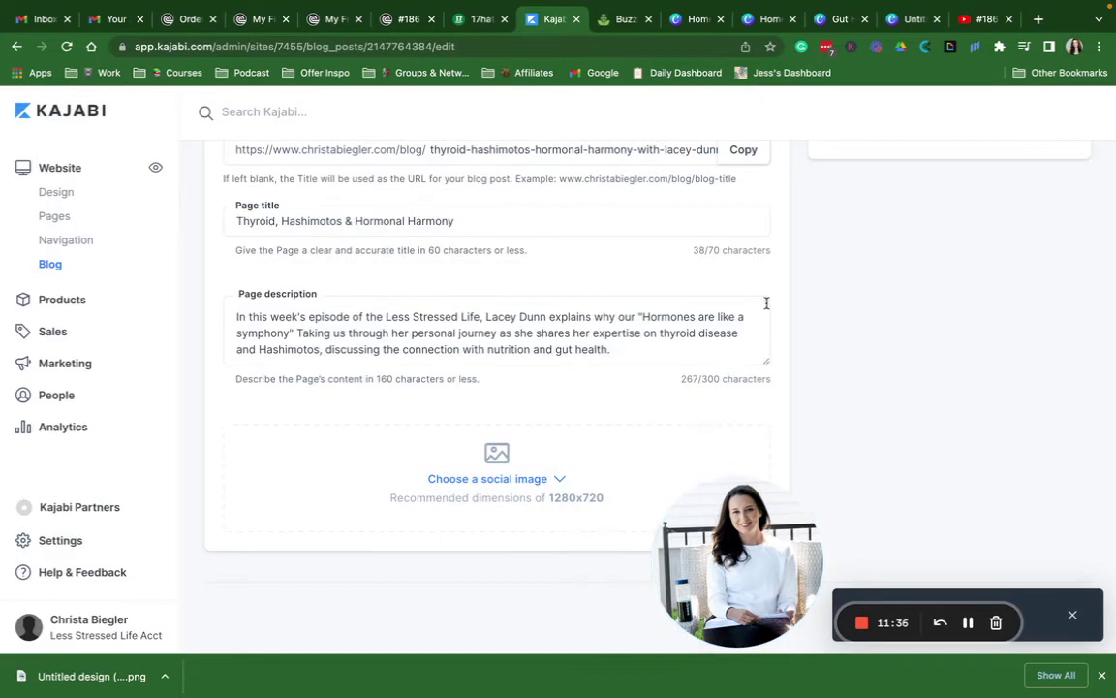
scroll(865, 336, up, 2)
scroll(865, 336, up, 3)
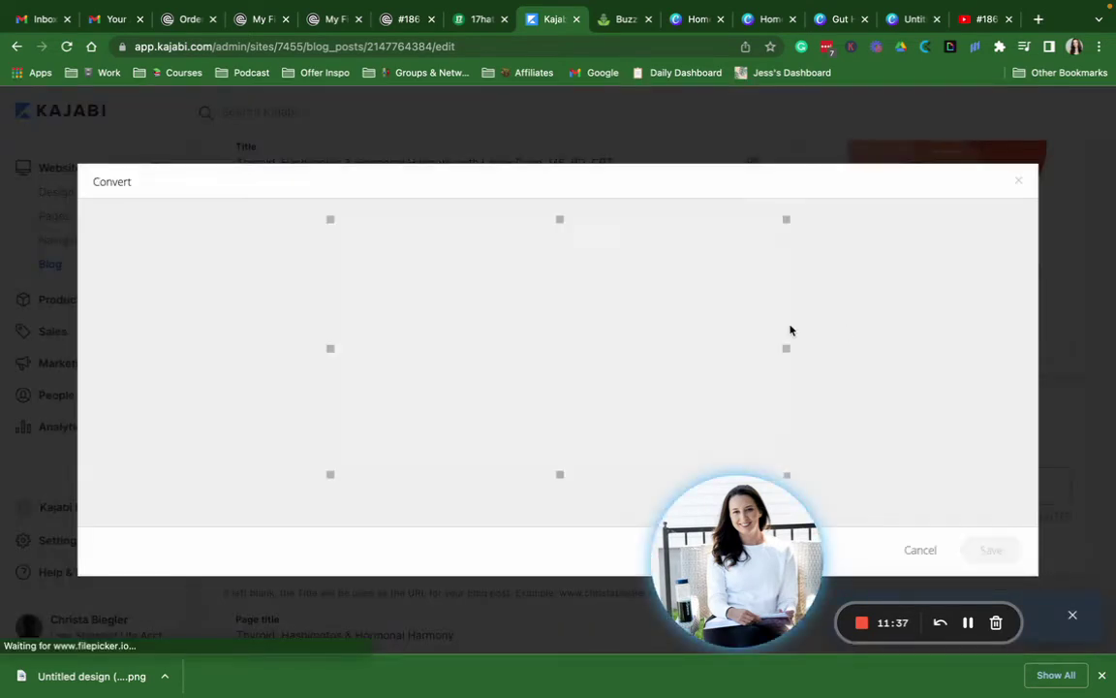
click(971, 548)
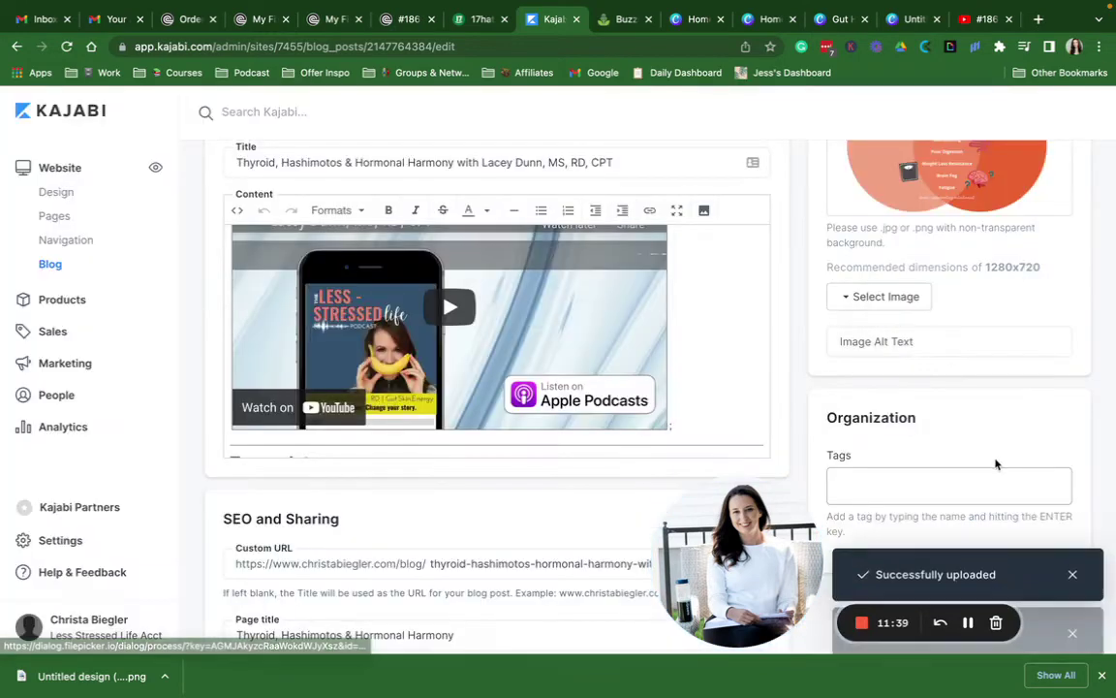
Write the blog image's alt text, beginning "The Overlap of Gut Imbalances and a sluggish" and ending with "and Fatigue", and save the post
click(930, 340)
scroll(930, 339, up, 1)
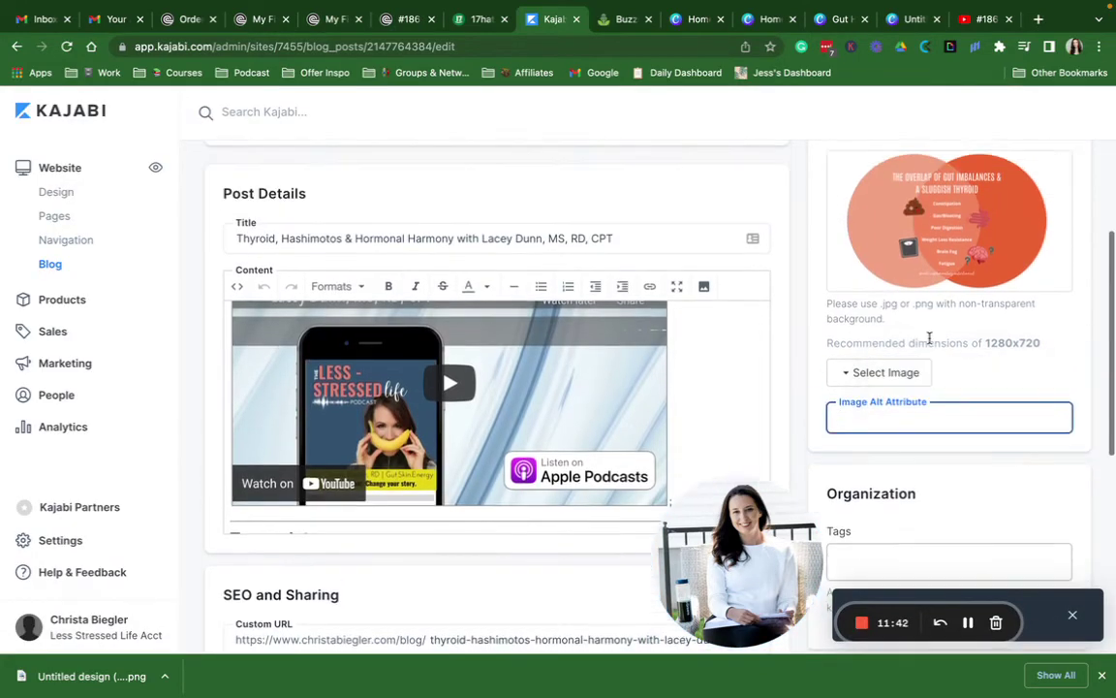
text(The Overlap o)
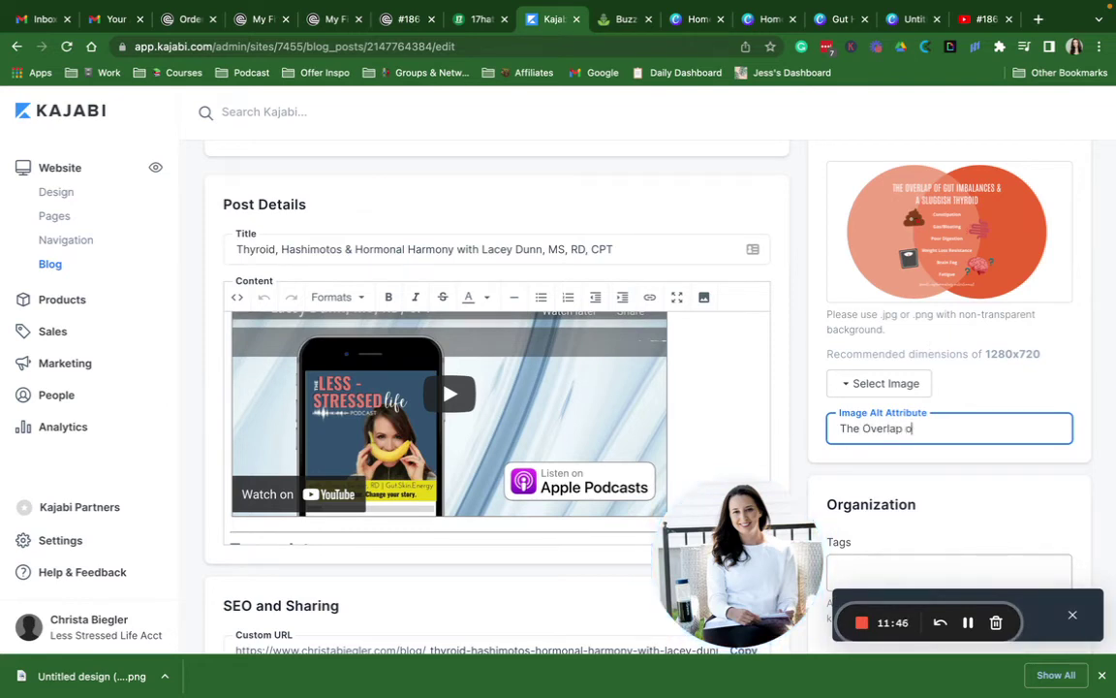
text(f Gut Imbalances)
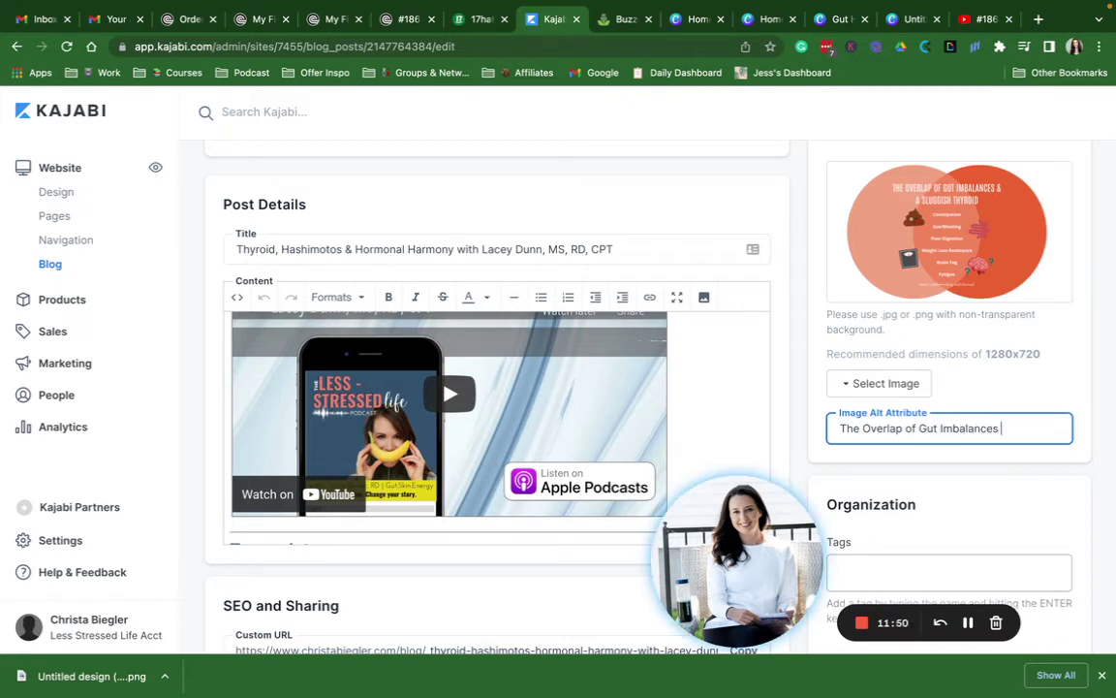
text( and a)
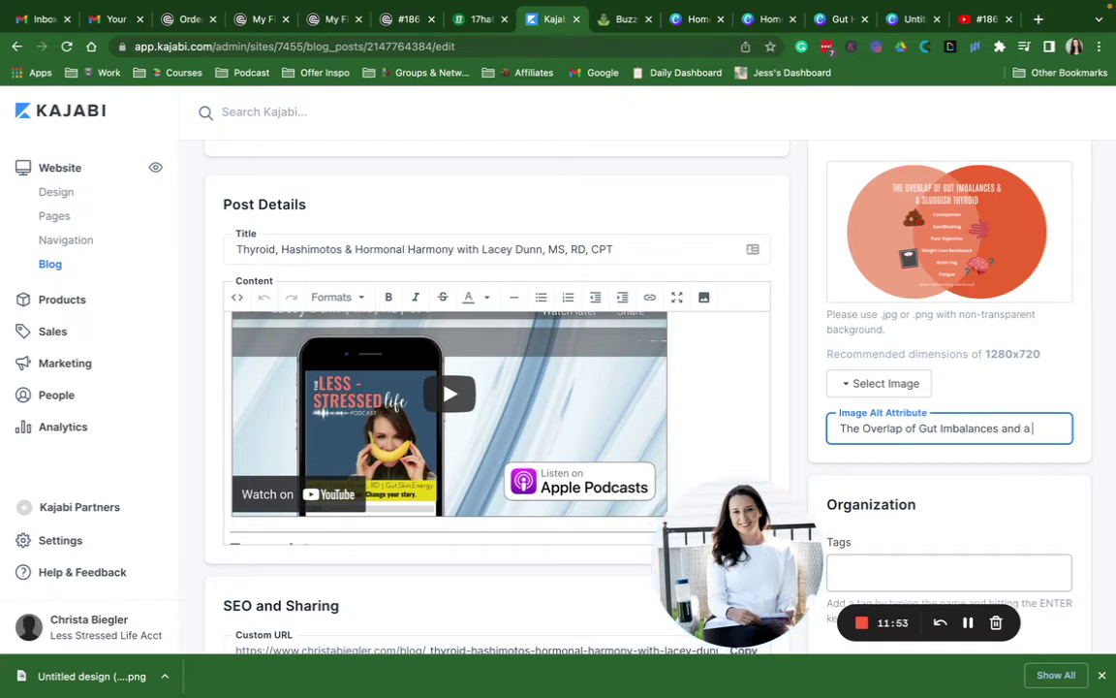
text( sluggish Th)
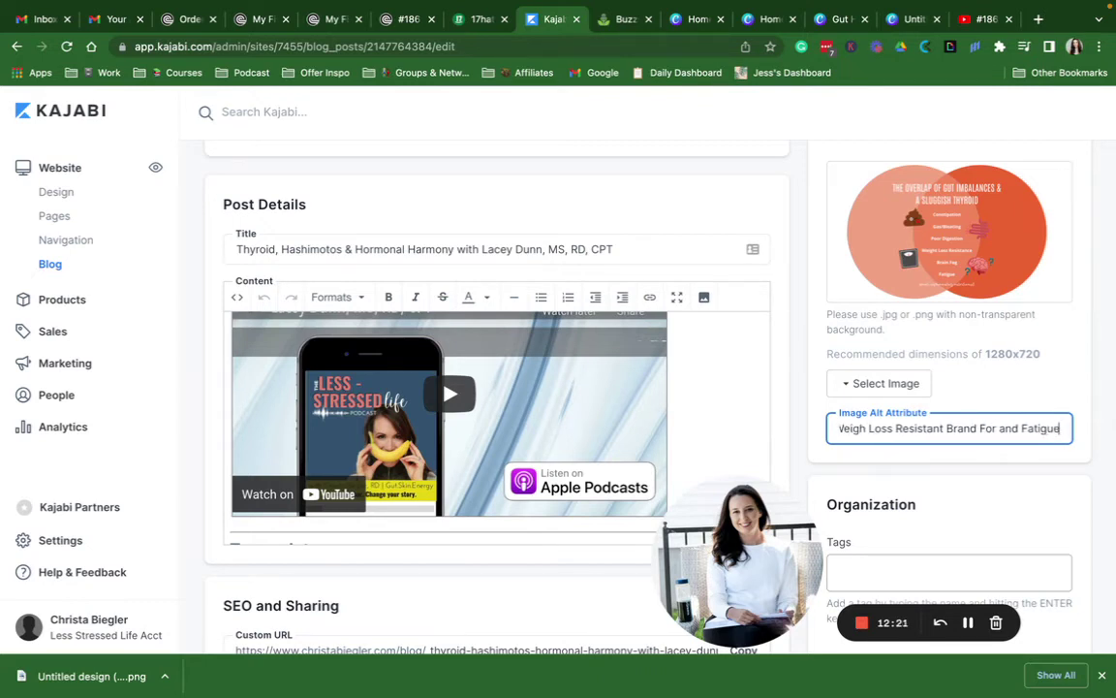
drag(735, 554, 1006, 550)
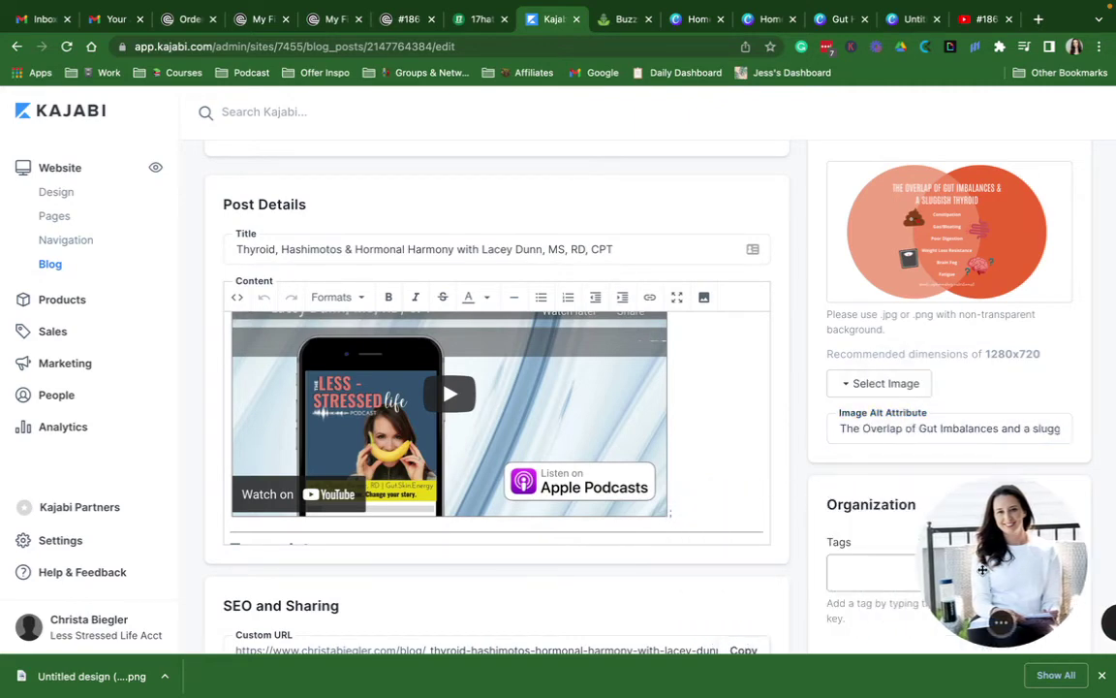
scroll(972, 456, up, 5)
click(1062, 212)
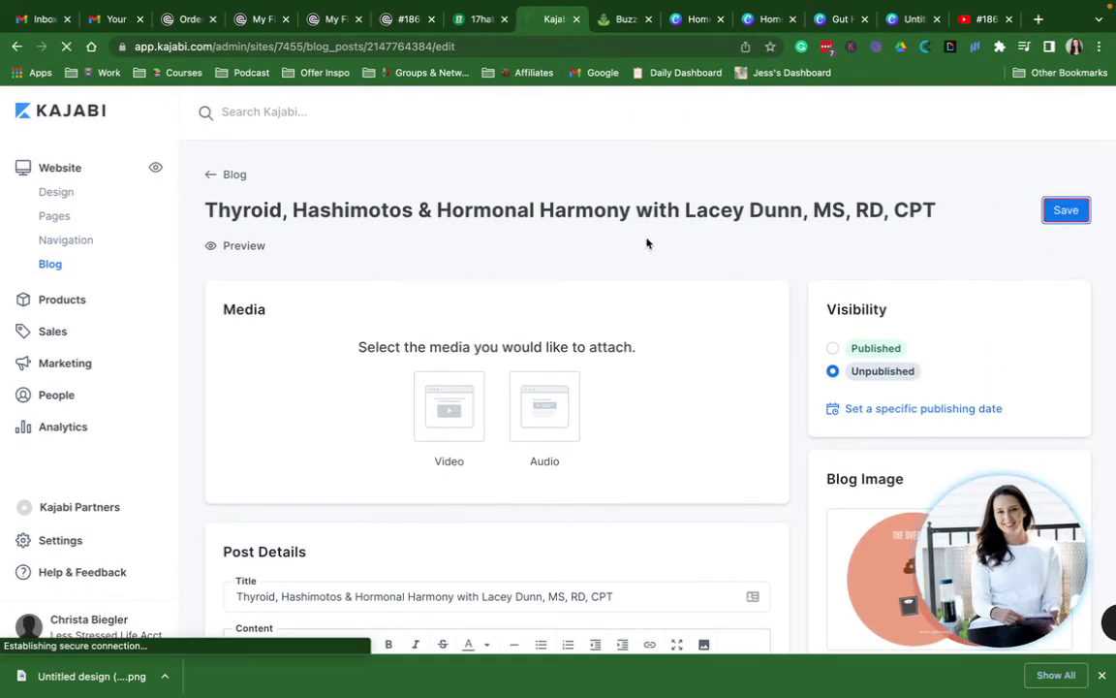
Preview the blog post and check its title, image, description, audio player, links, video, transcript and sidebar
click(243, 247)
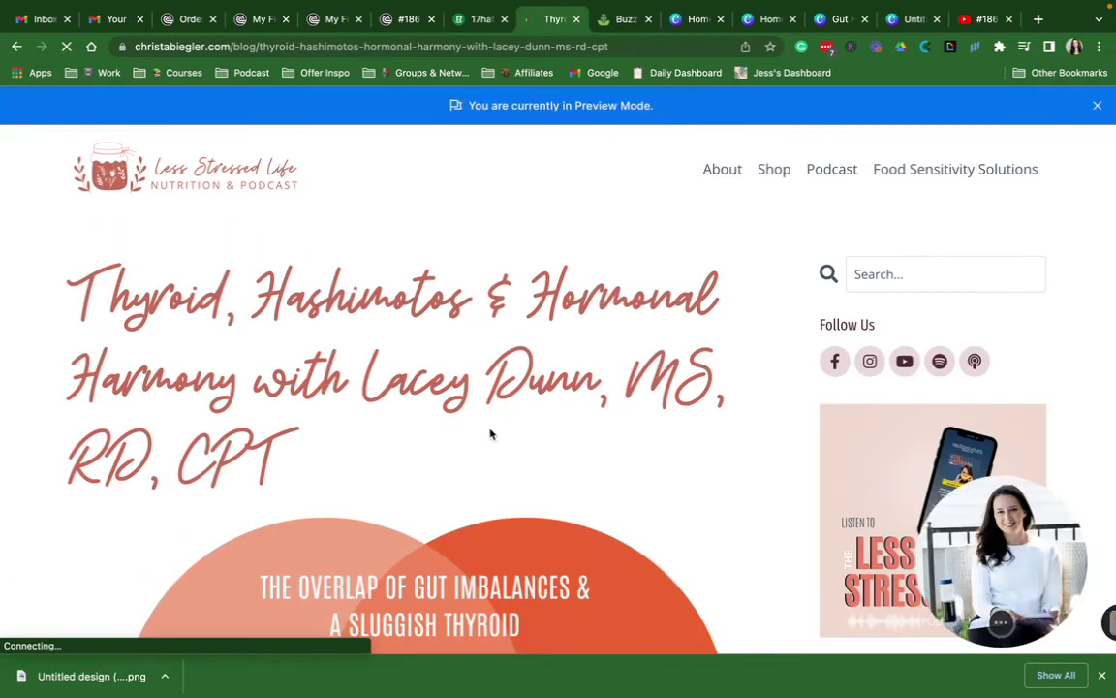
scroll(598, 433, down, 5)
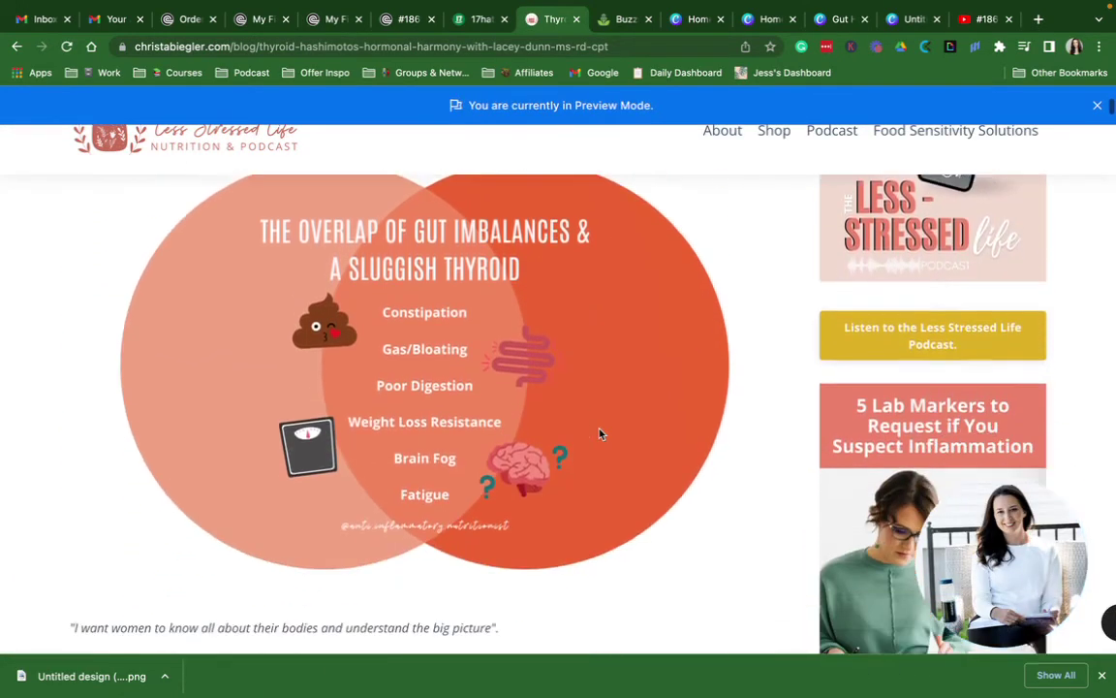
scroll(599, 433, down, 4)
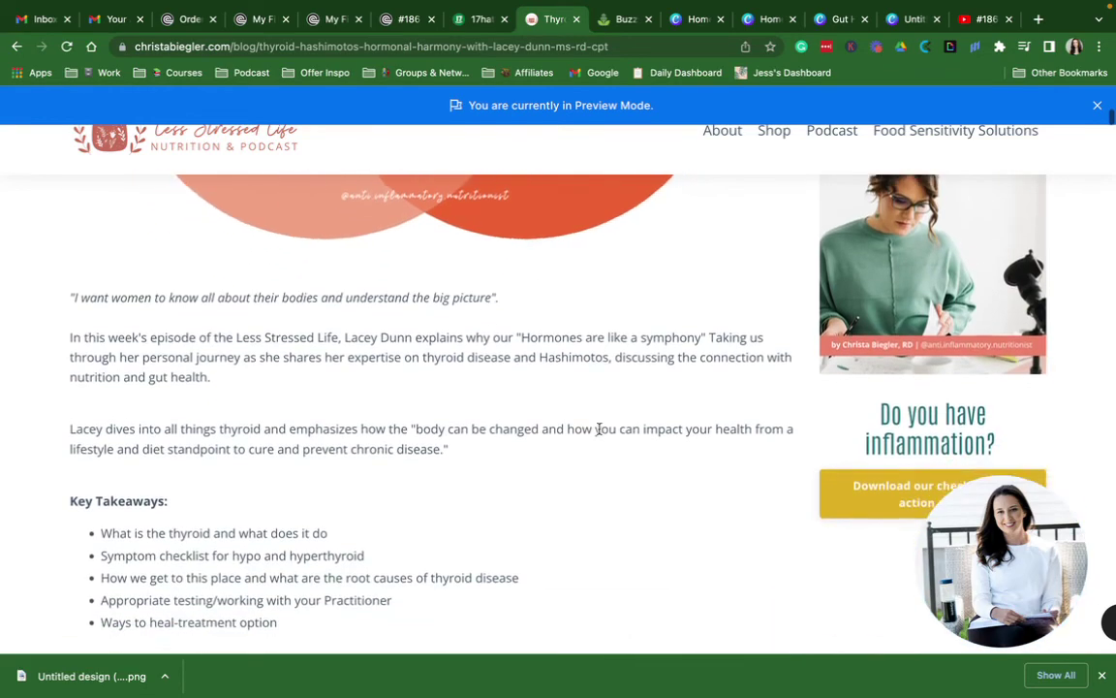
scroll(599, 431, down, 7)
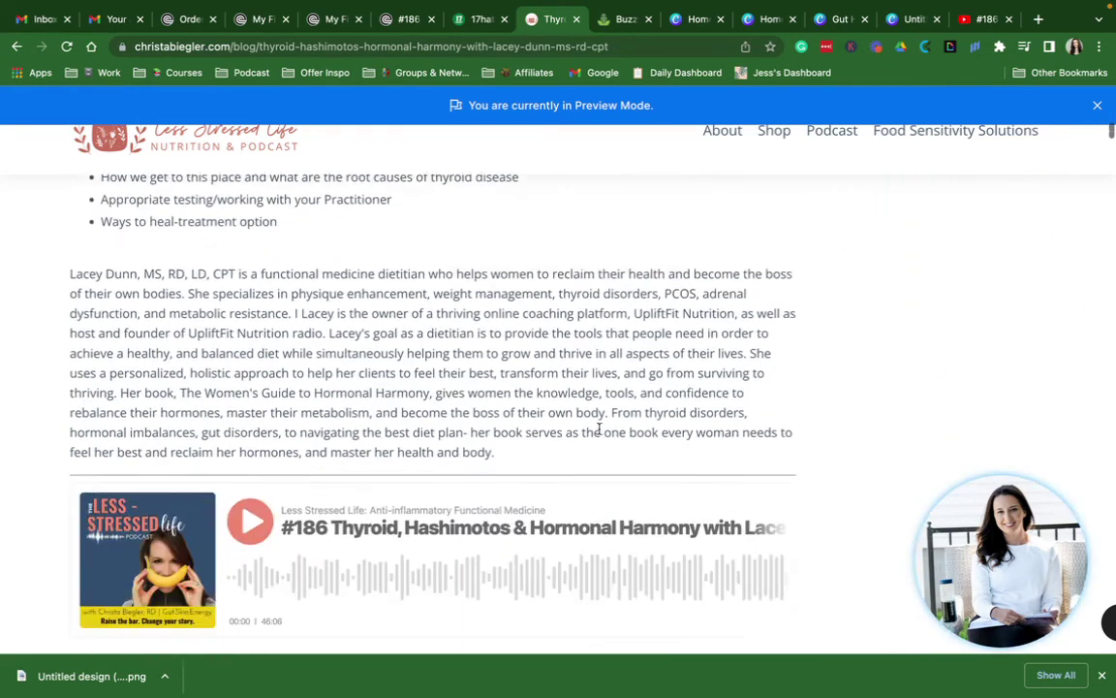
scroll(598, 431, up, 2)
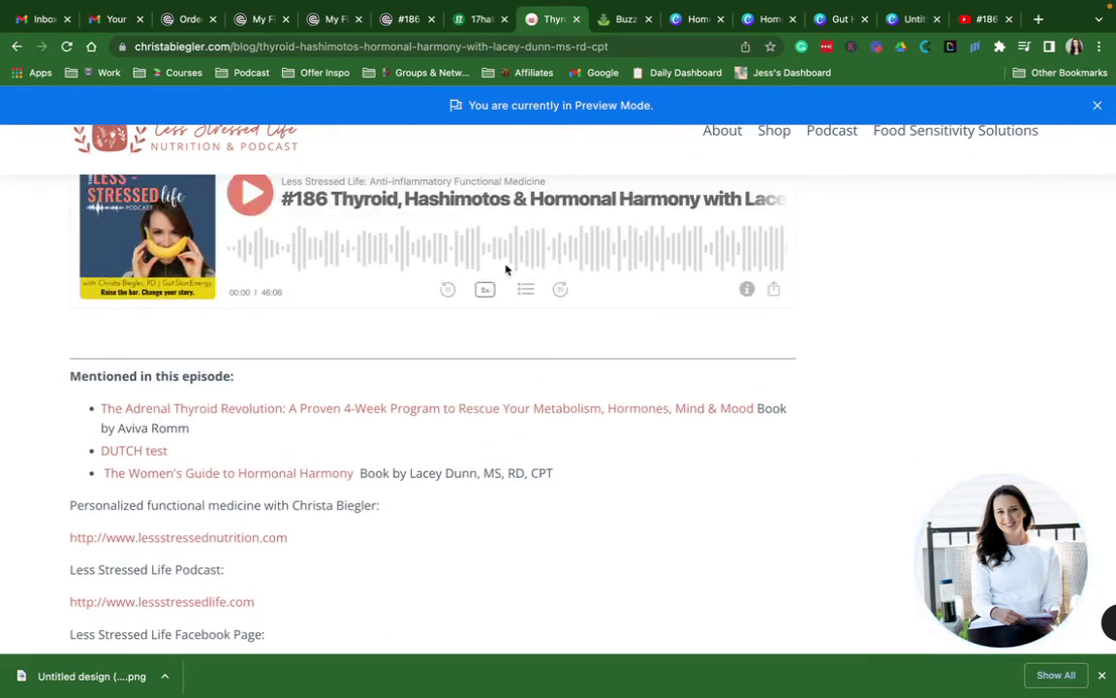
scroll(492, 360, down, 5)
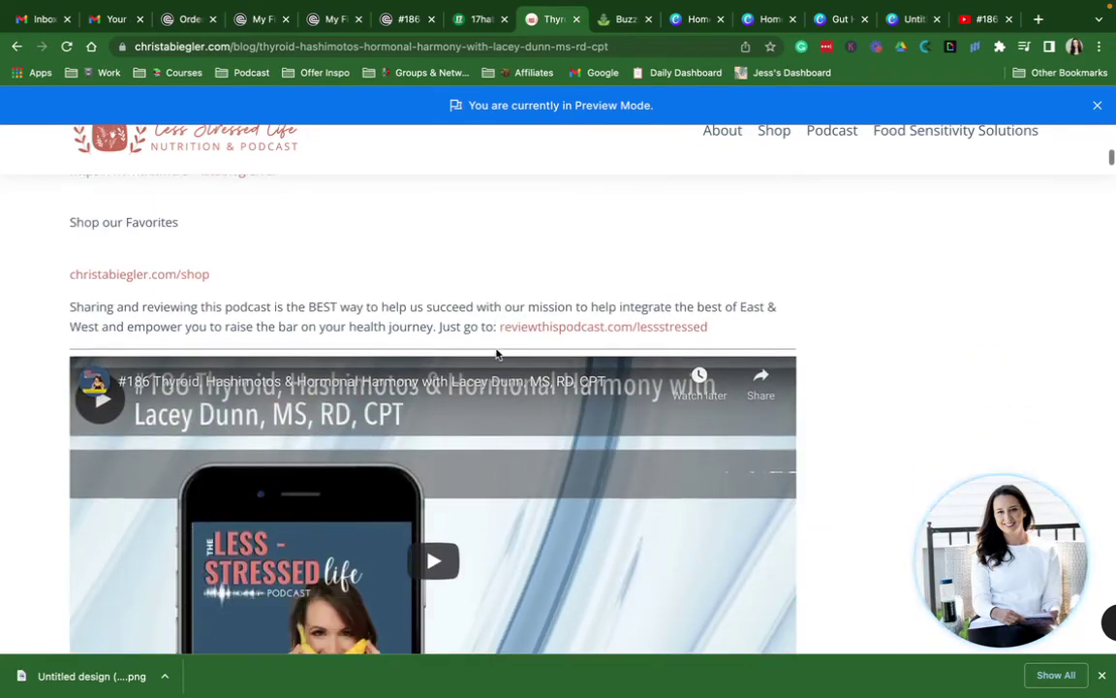
scroll(496, 354, down, 4)
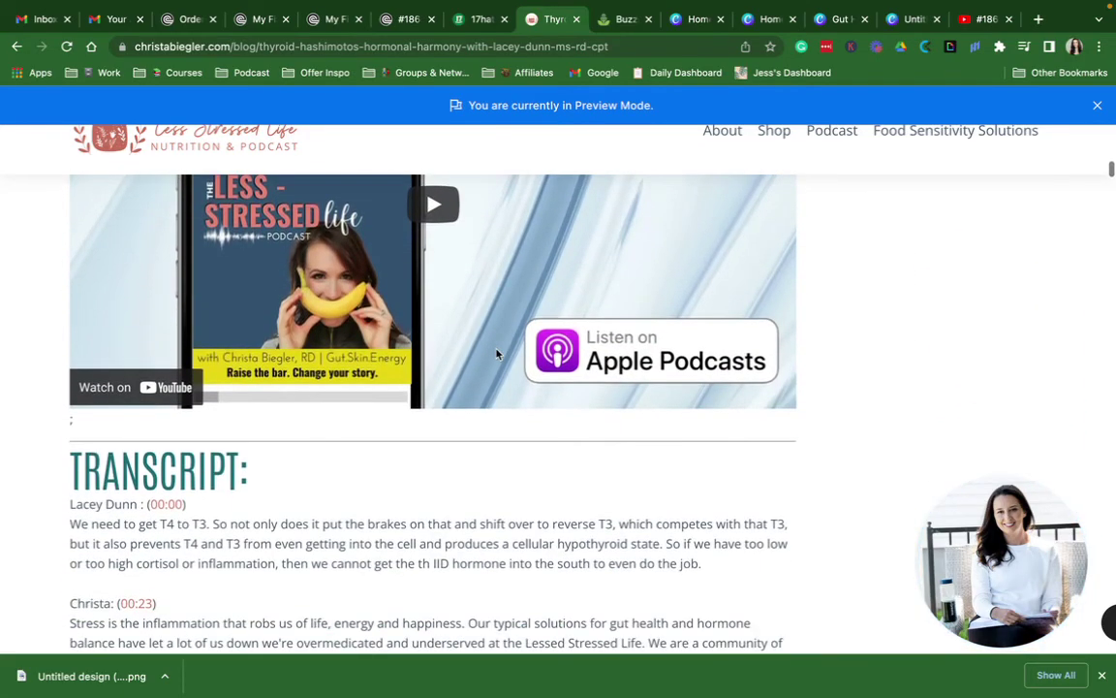
scroll(462, 468, down, 20)
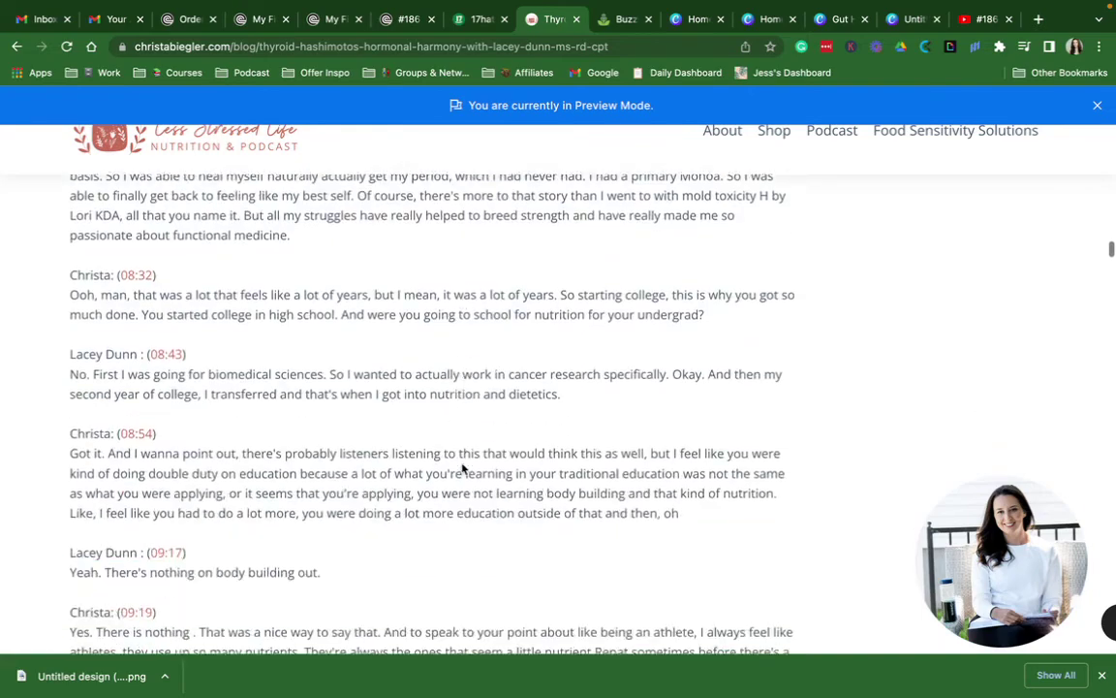
scroll(462, 468, up, 20)
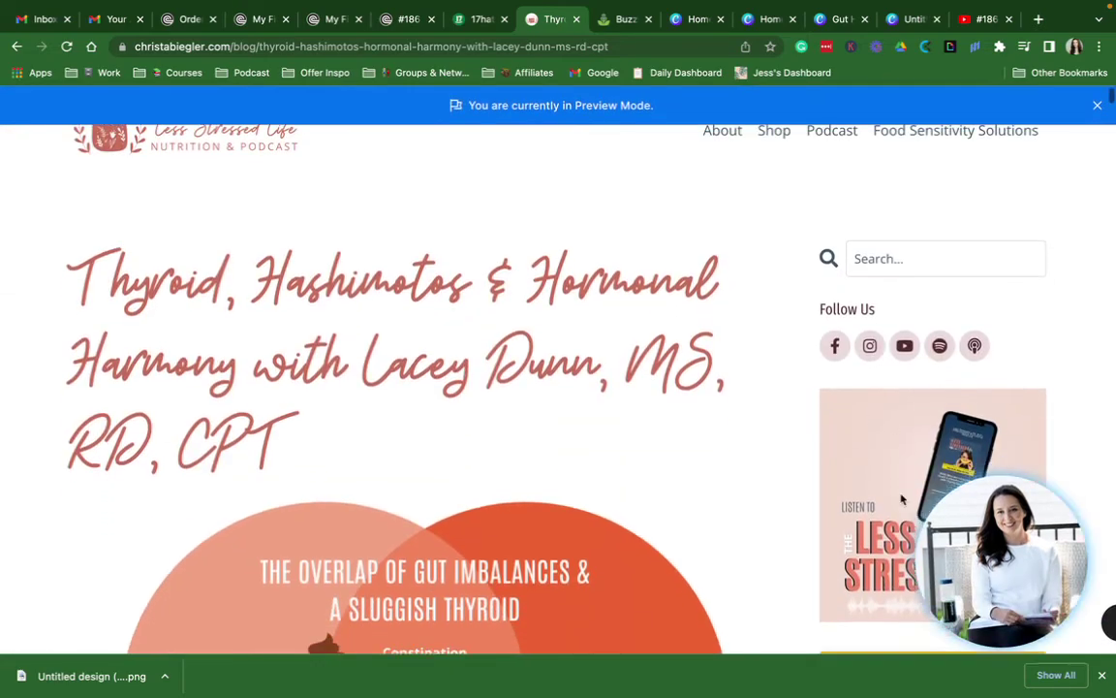
scroll(885, 354, down, 1)
scroll(850, 383, down, 5)
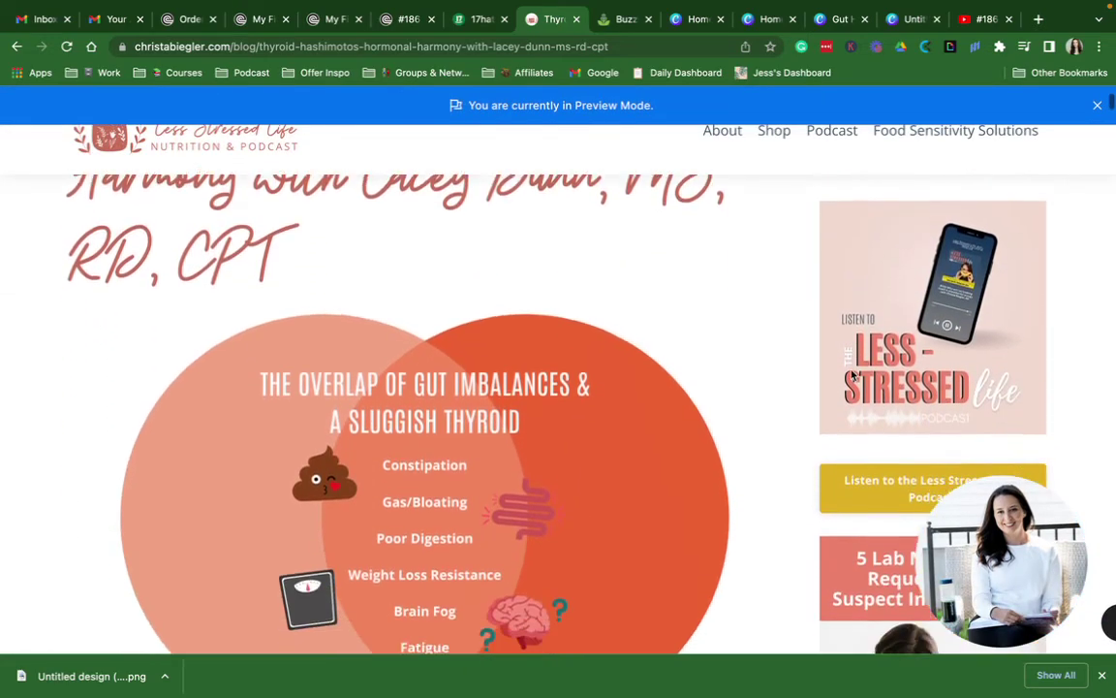
scroll(852, 377, down, 20)
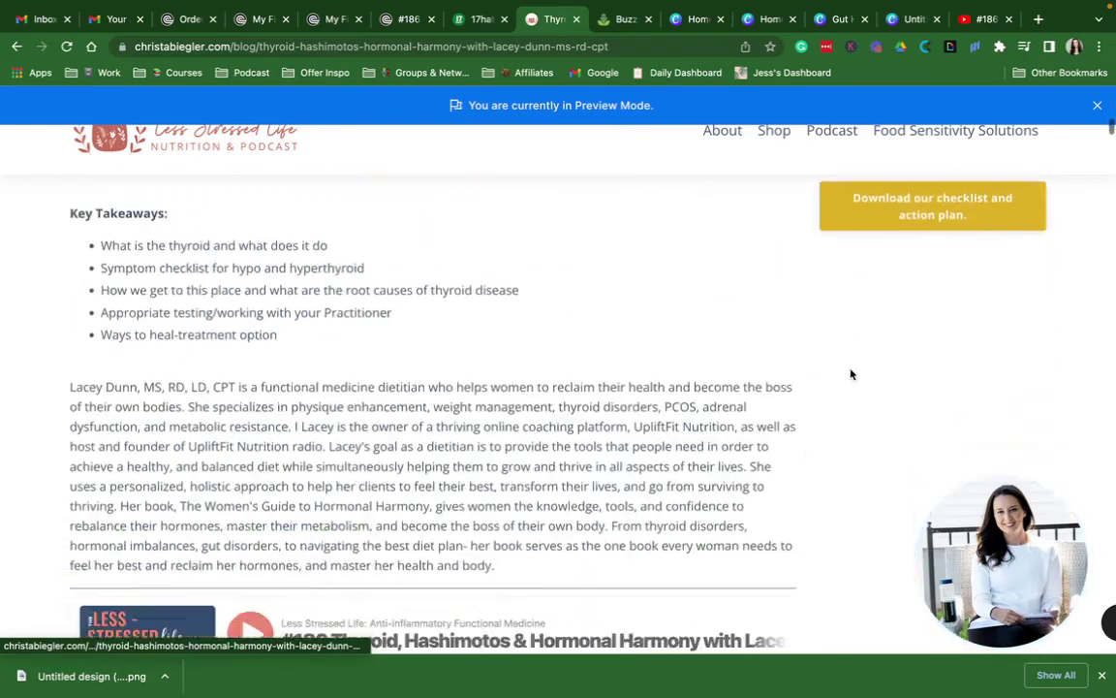
scroll(851, 374, down, 10)
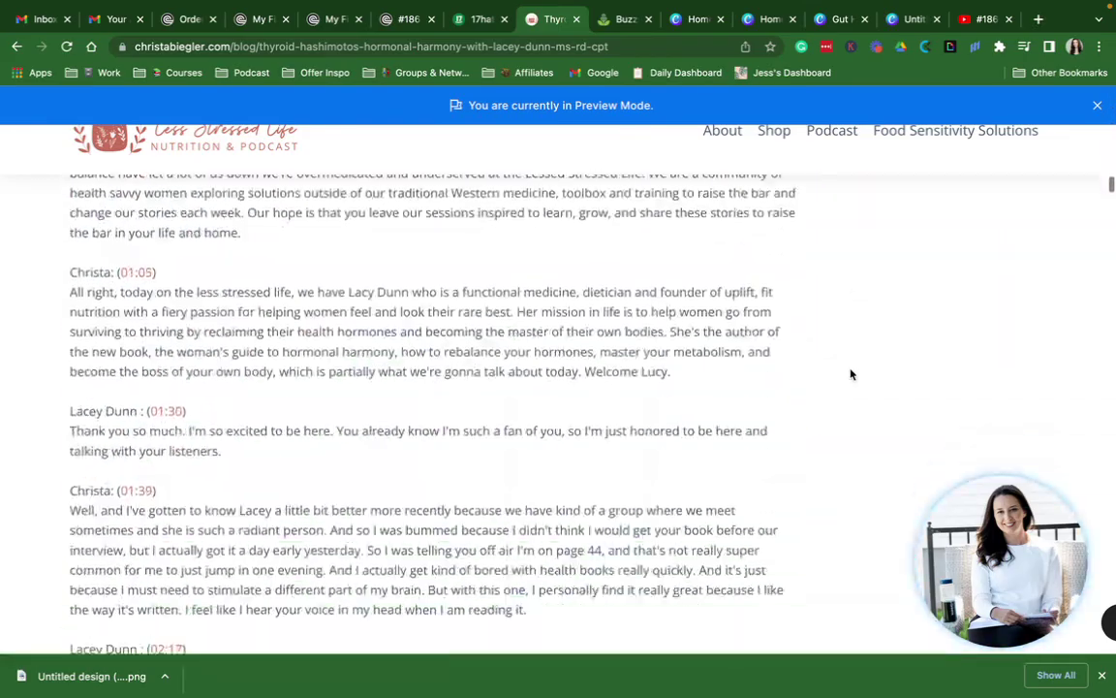
scroll(850, 374, up, 20)
scroll(851, 374, up, 5)
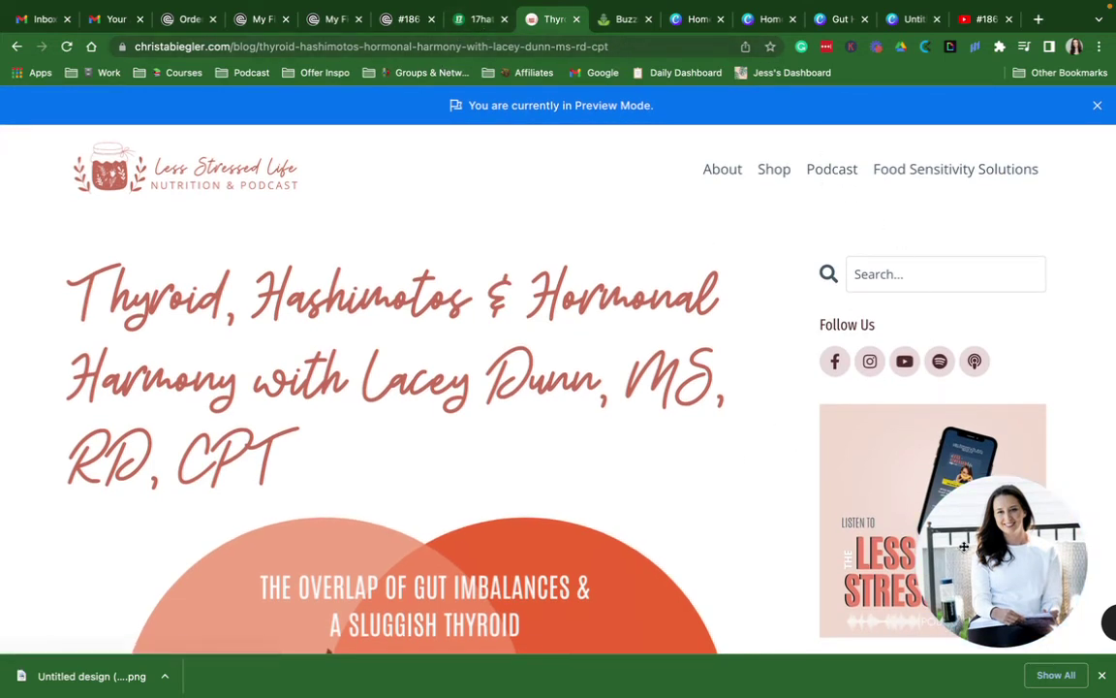
Return to the post editor, set the post's visibility to Published and save it
click(17, 46)
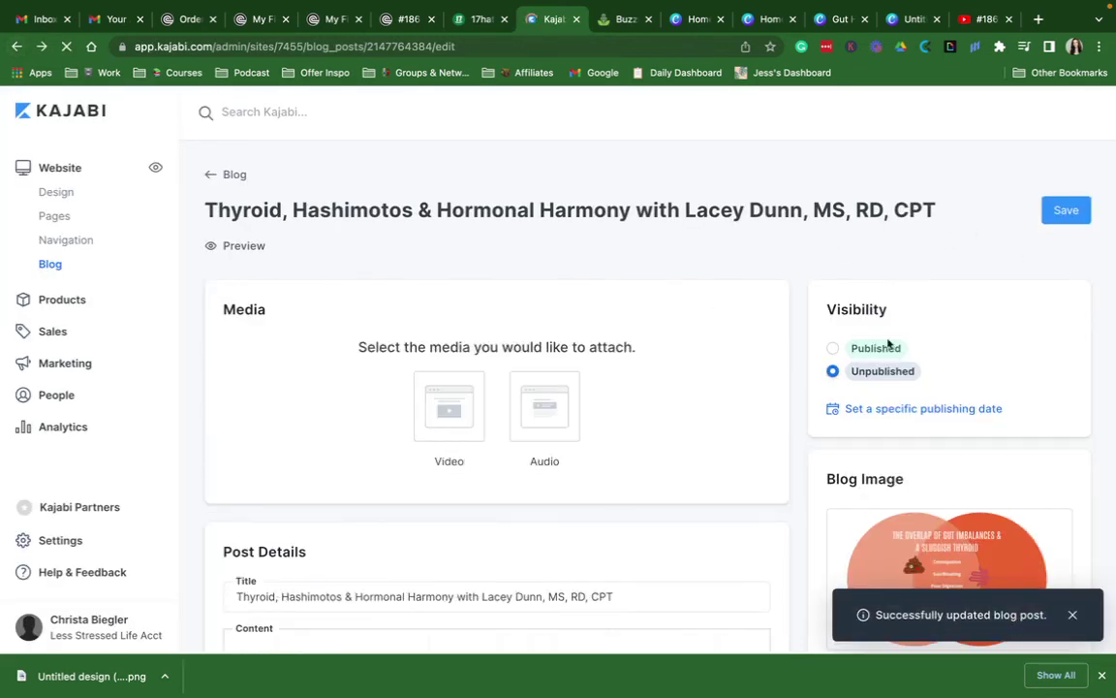
click(872, 348)
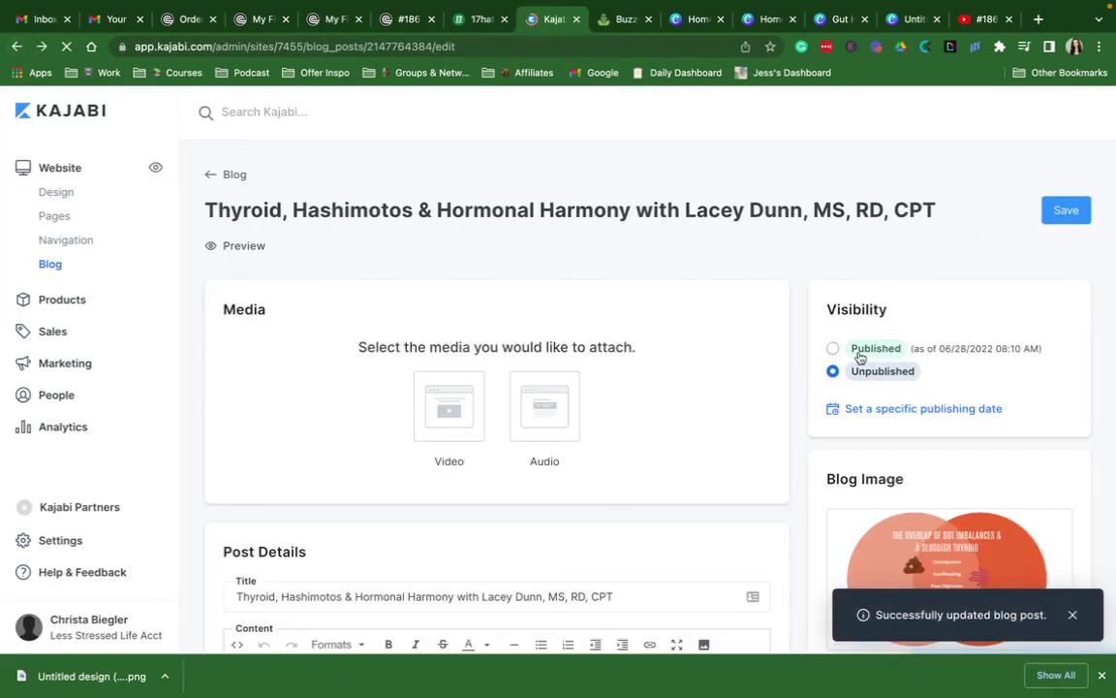
click(1066, 212)
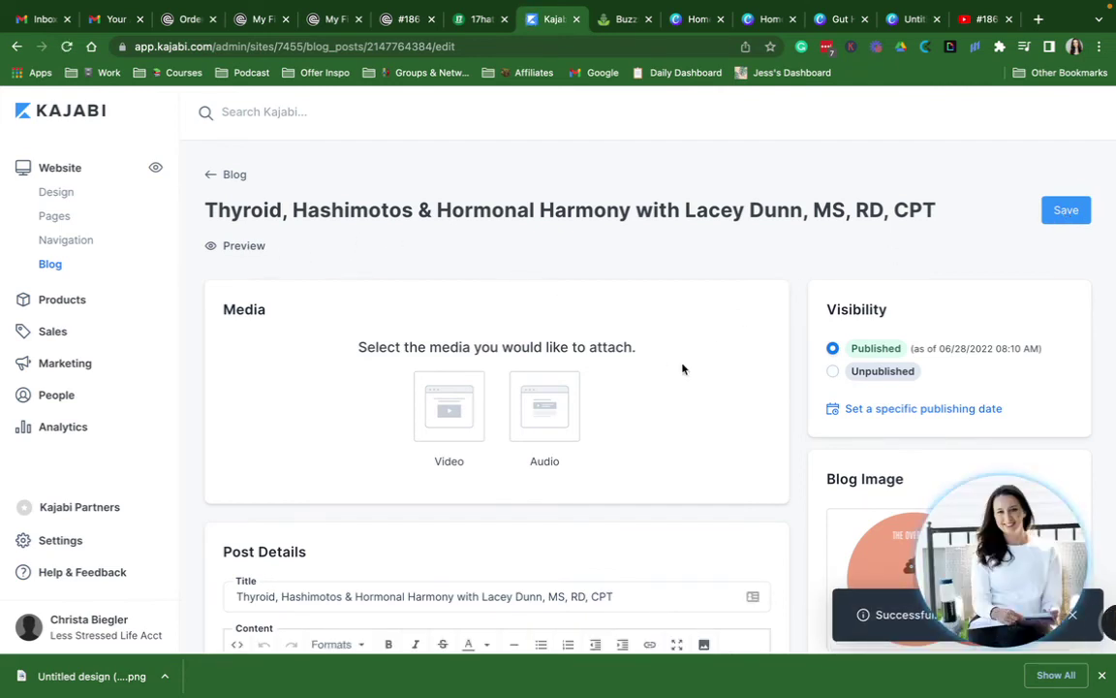
mouse_move(1021, 600)
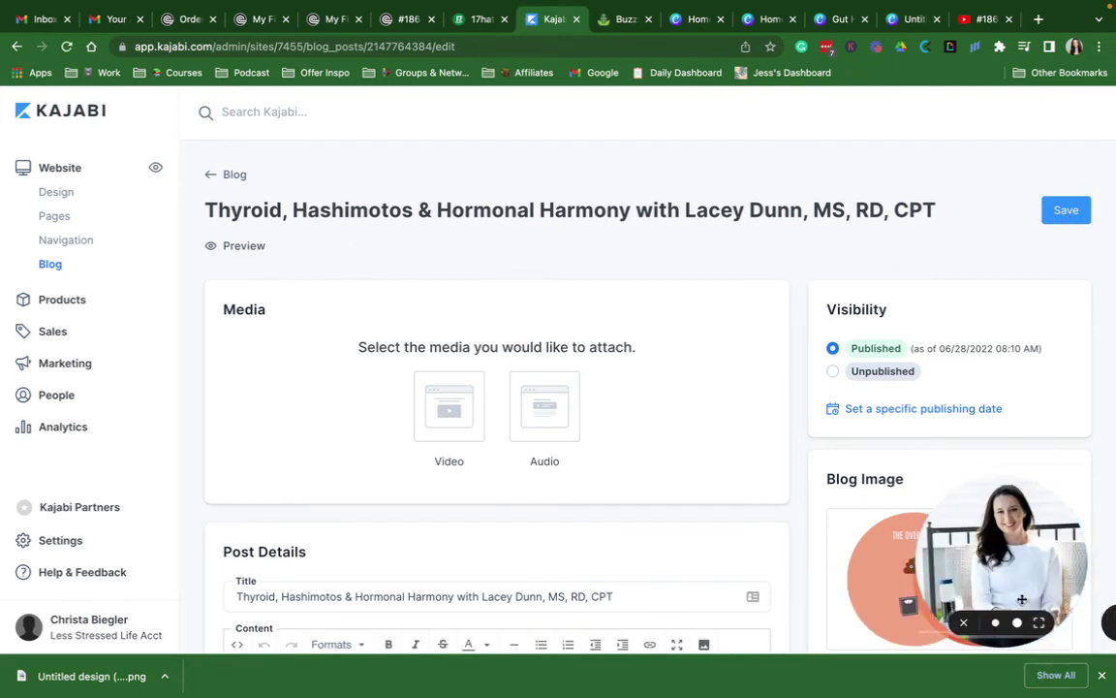